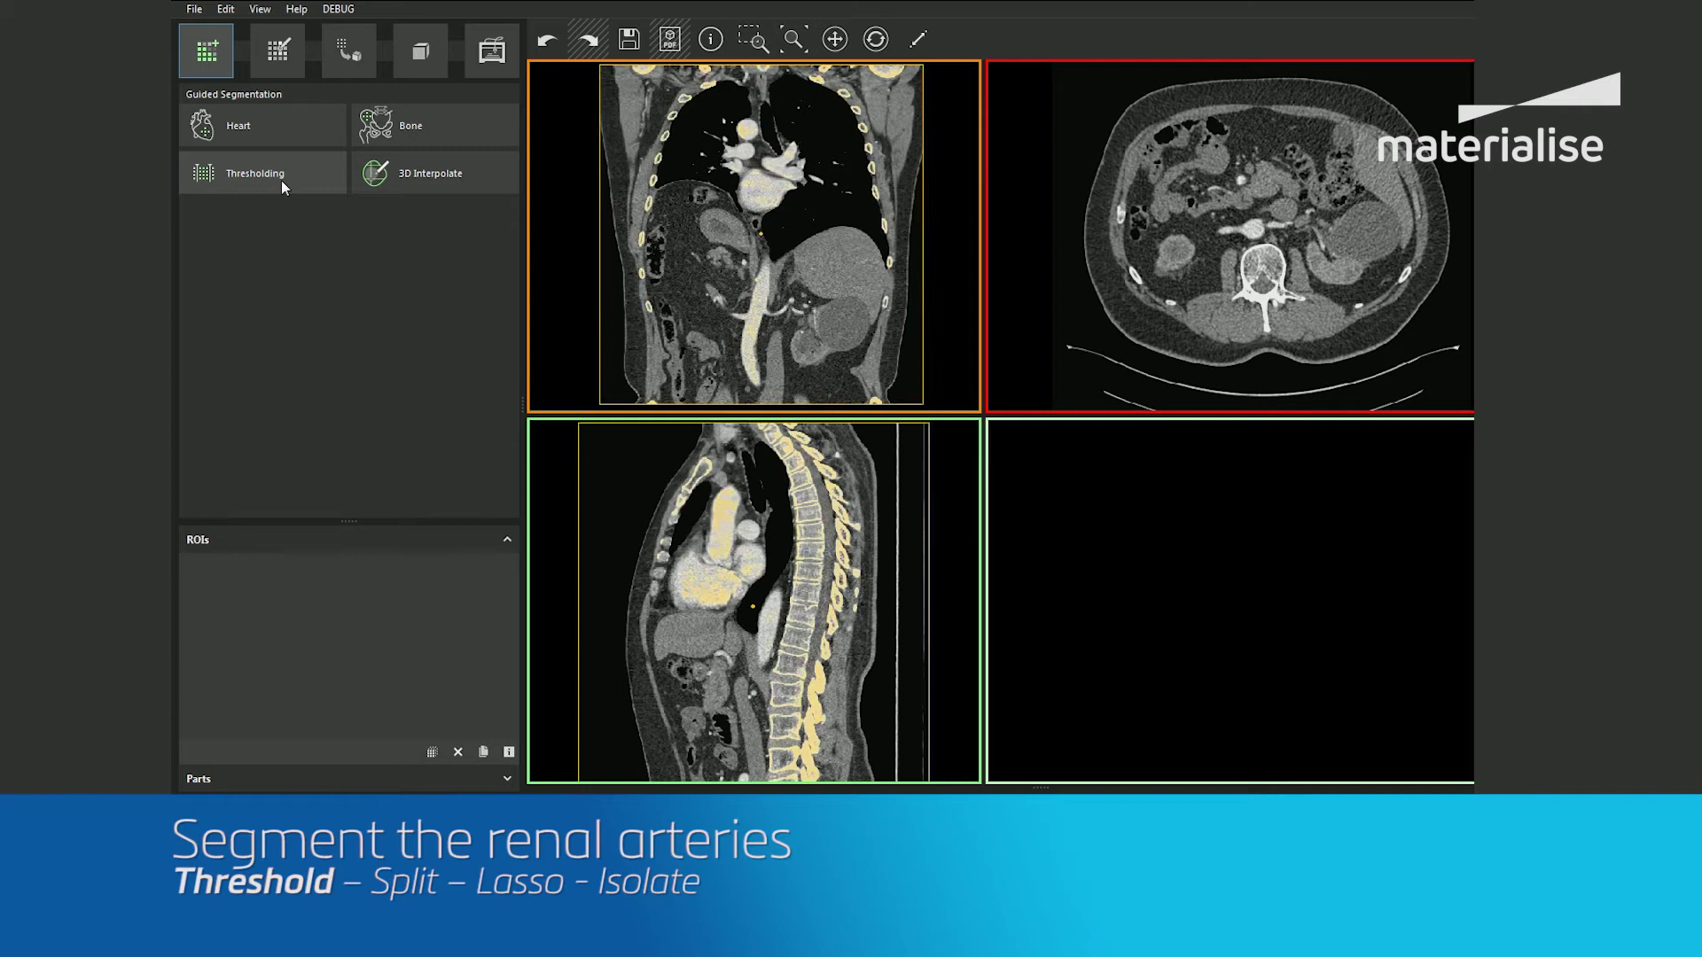
# - Start Thresholding on the abdominal CT to preview bone and contrast-filled vessels
pyautogui.click(280, 179)
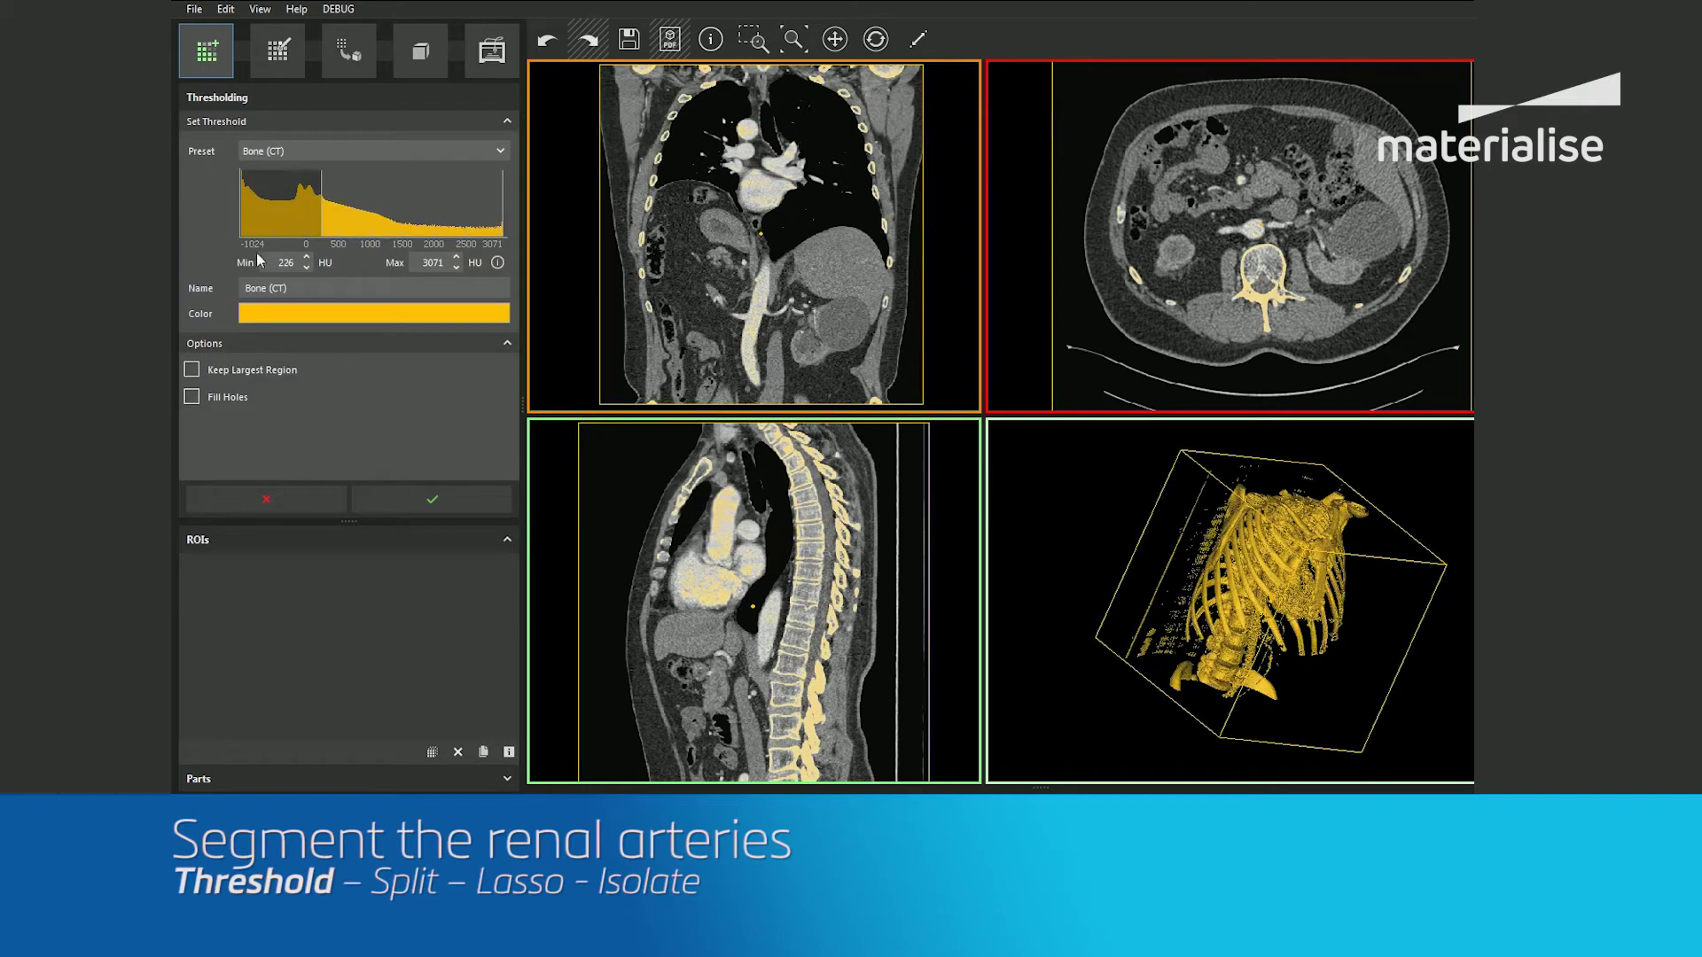
# - Set the threshold minimum to 110 HU and name the mask 'Renal Arteries' in dark red
pyautogui.write('110')
pyautogui.tripleClick(304, 289)
pyautogui.write('Renal Arteries')
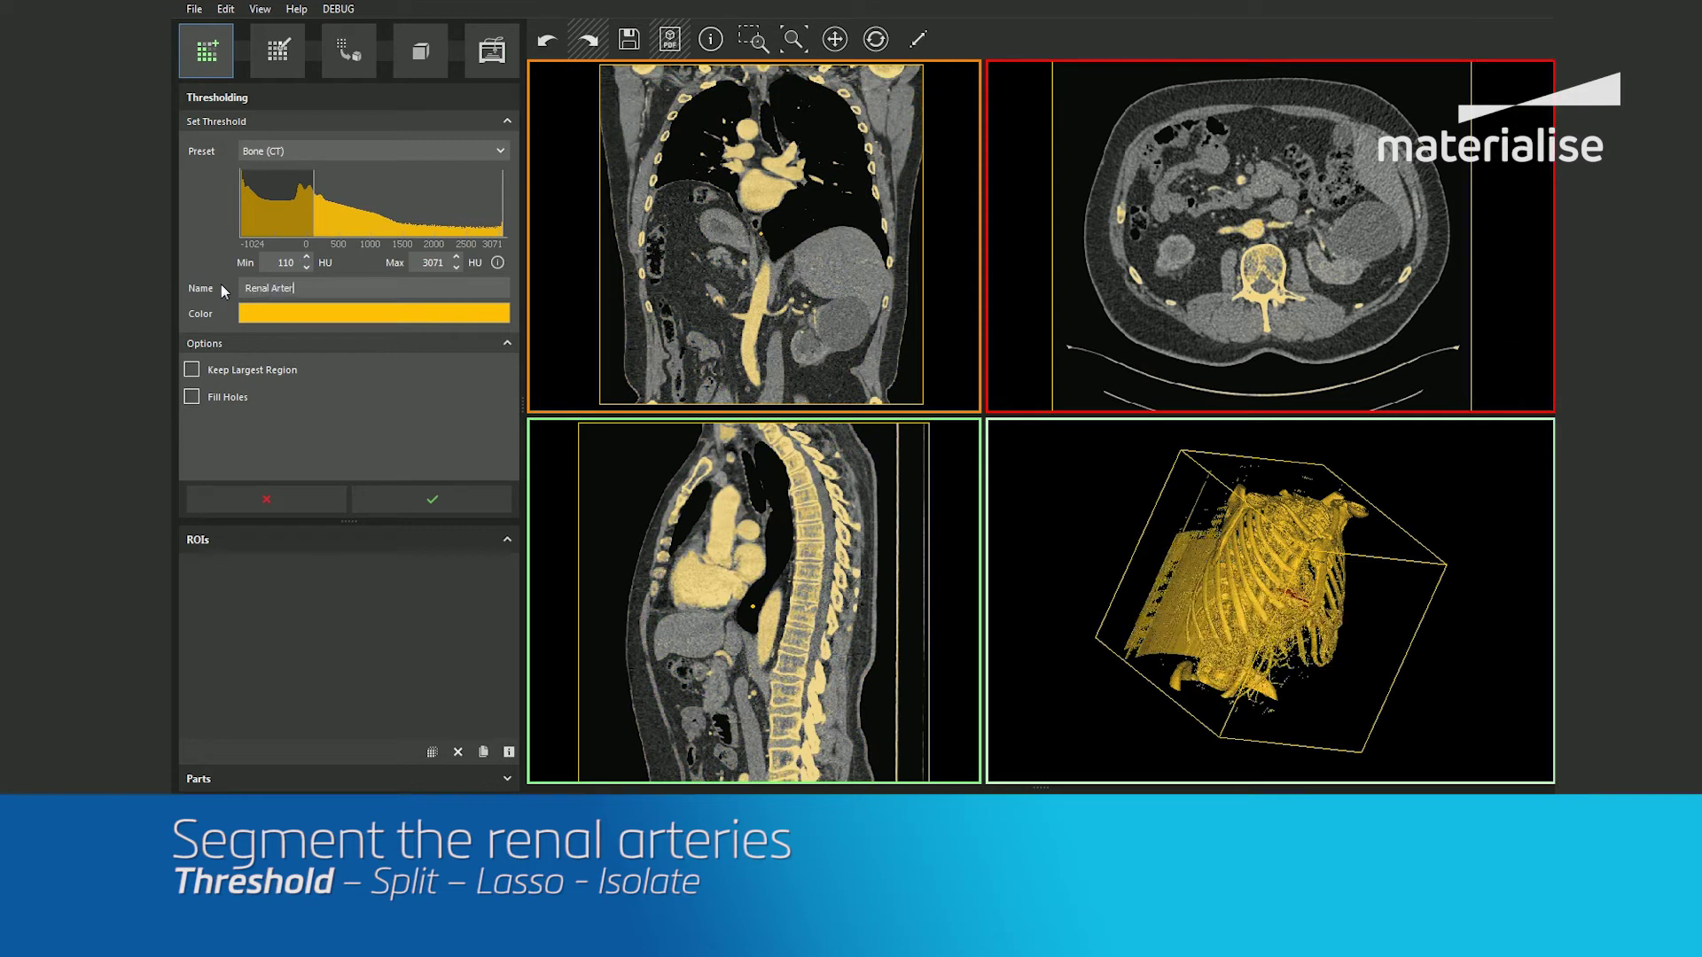
pyautogui.click(339, 315)
pyautogui.click(686, 269)
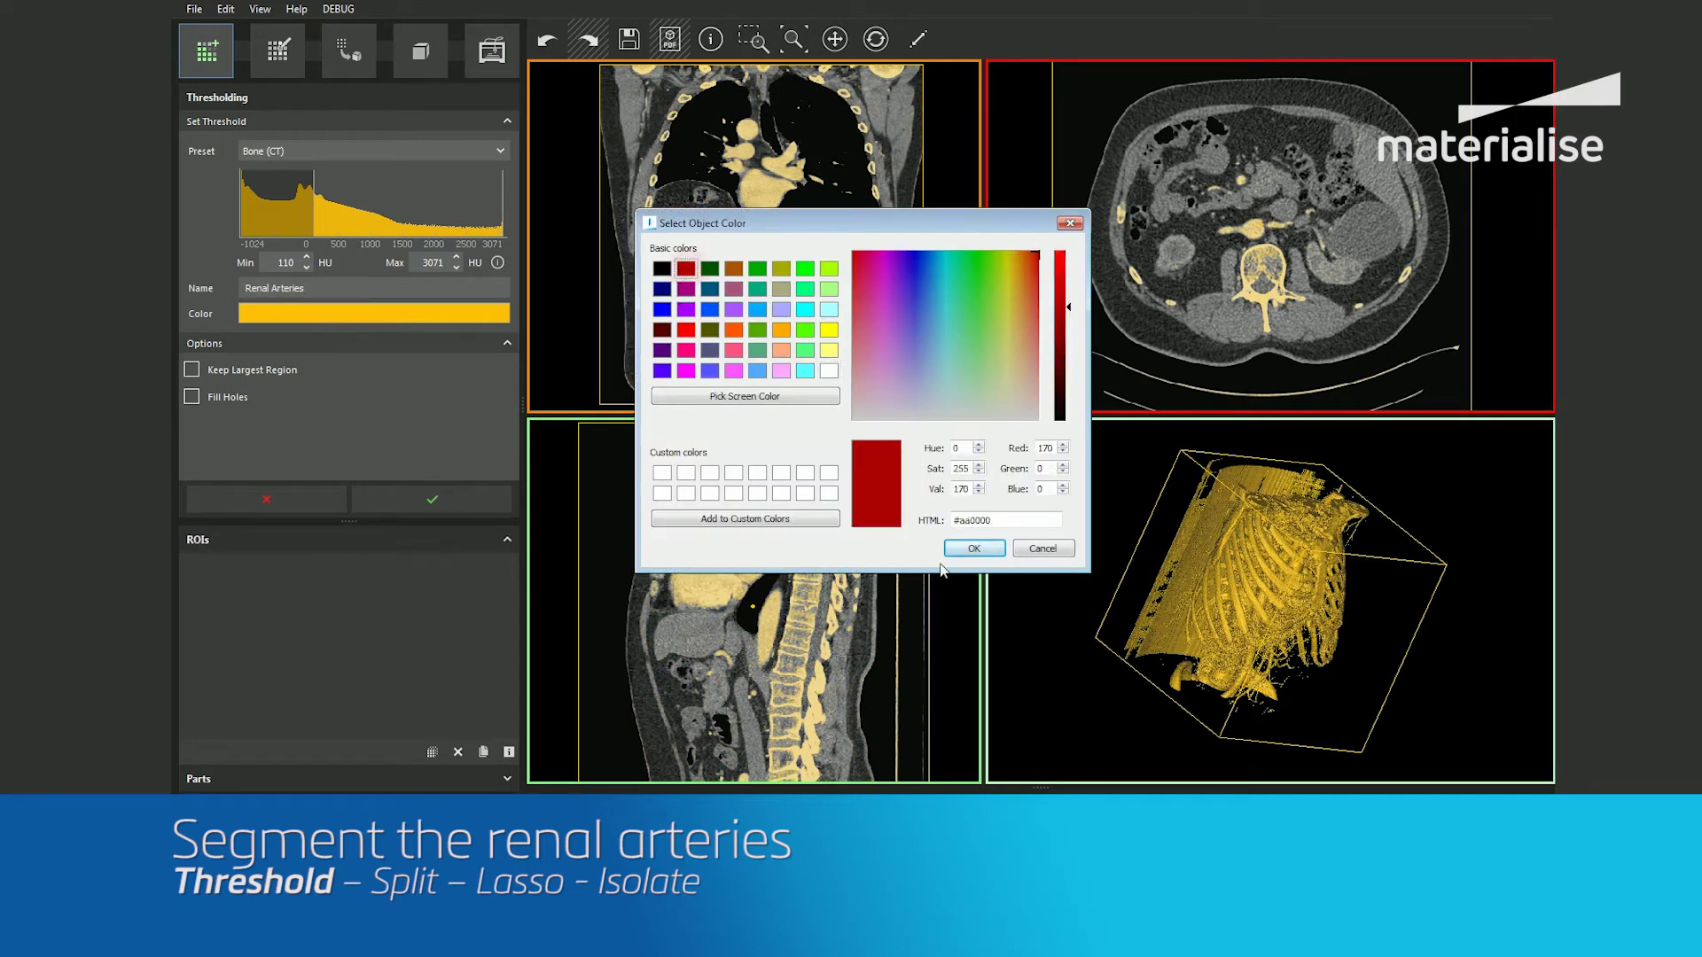
pyautogui.click(958, 548)
# - Crop the threshold box to the kidneys from above, below, left and right in the coronal view
pyautogui.keyDown('ctrl'); pyautogui.moveTo(667, 165); pyautogui.dragTo(677, 171, button='right'); pyautogui.keyUp('ctrl')
pyautogui.moveTo(691, 78); pyautogui.dragTo(718, 258)
pyautogui.moveTo(729, 377); pyautogui.dragTo(729, 339)
pyautogui.moveTo(608, 298); pyautogui.dragTo(728, 300)
pyautogui.moveTo(897, 285); pyautogui.dragTo(853, 288)
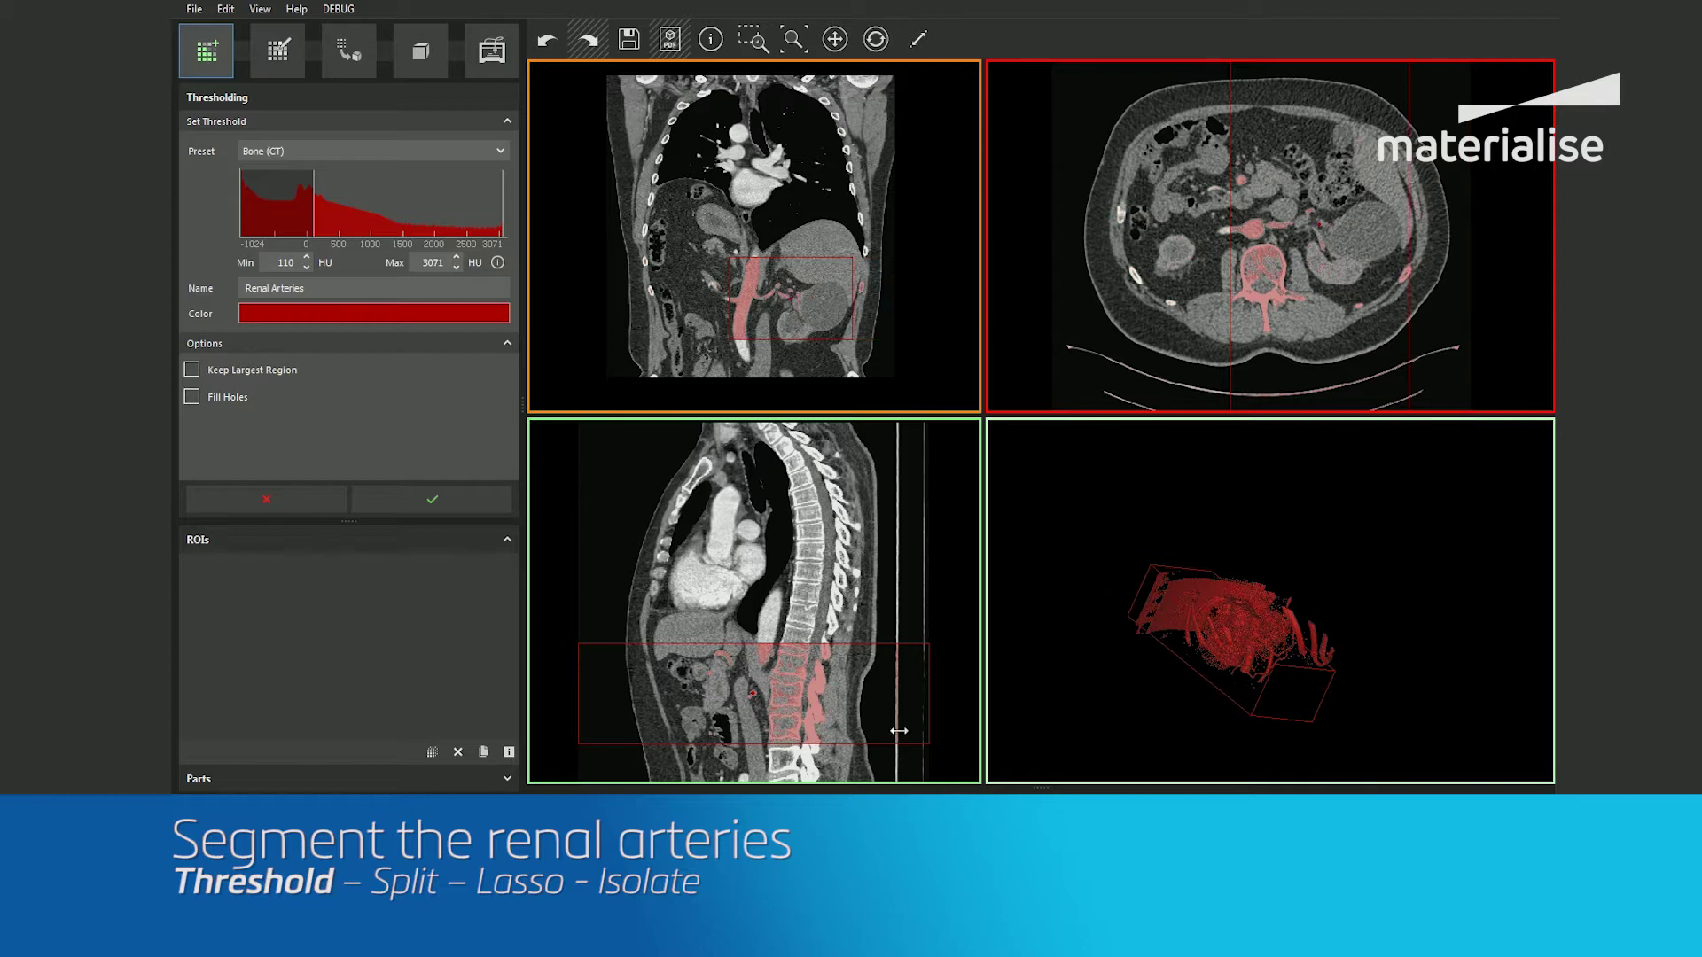
# - Narrow the crop in the sagittal view and create the Renal Arteries ROI keeping the largest region
pyautogui.moveTo(929, 690); pyautogui.dragTo(805, 692)
pyautogui.moveTo(576, 687); pyautogui.dragTo(658, 687)
pyautogui.scroll(5, 1193, 631)
pyautogui.moveTo(1193, 631); pyautogui.dragTo(1022, 601, button='right')
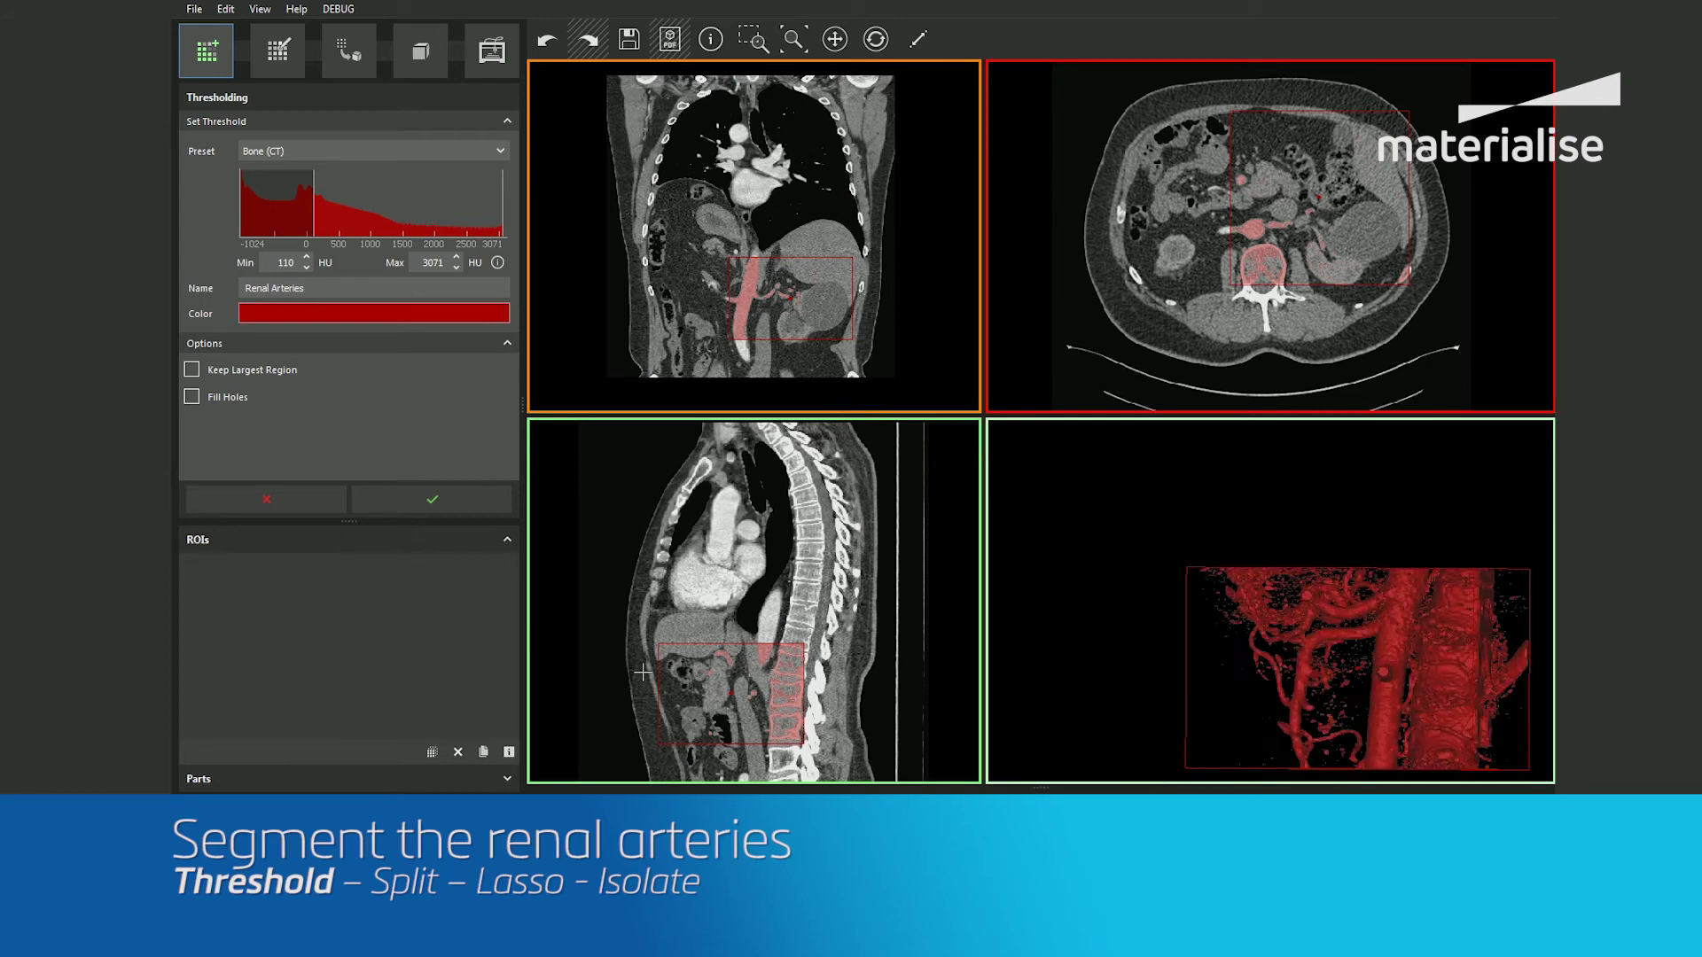
pyautogui.moveTo(655, 677); pyautogui.dragTo(732, 676)
pyautogui.moveTo(1249, 685); pyautogui.dragTo(1063, 678, button='right')
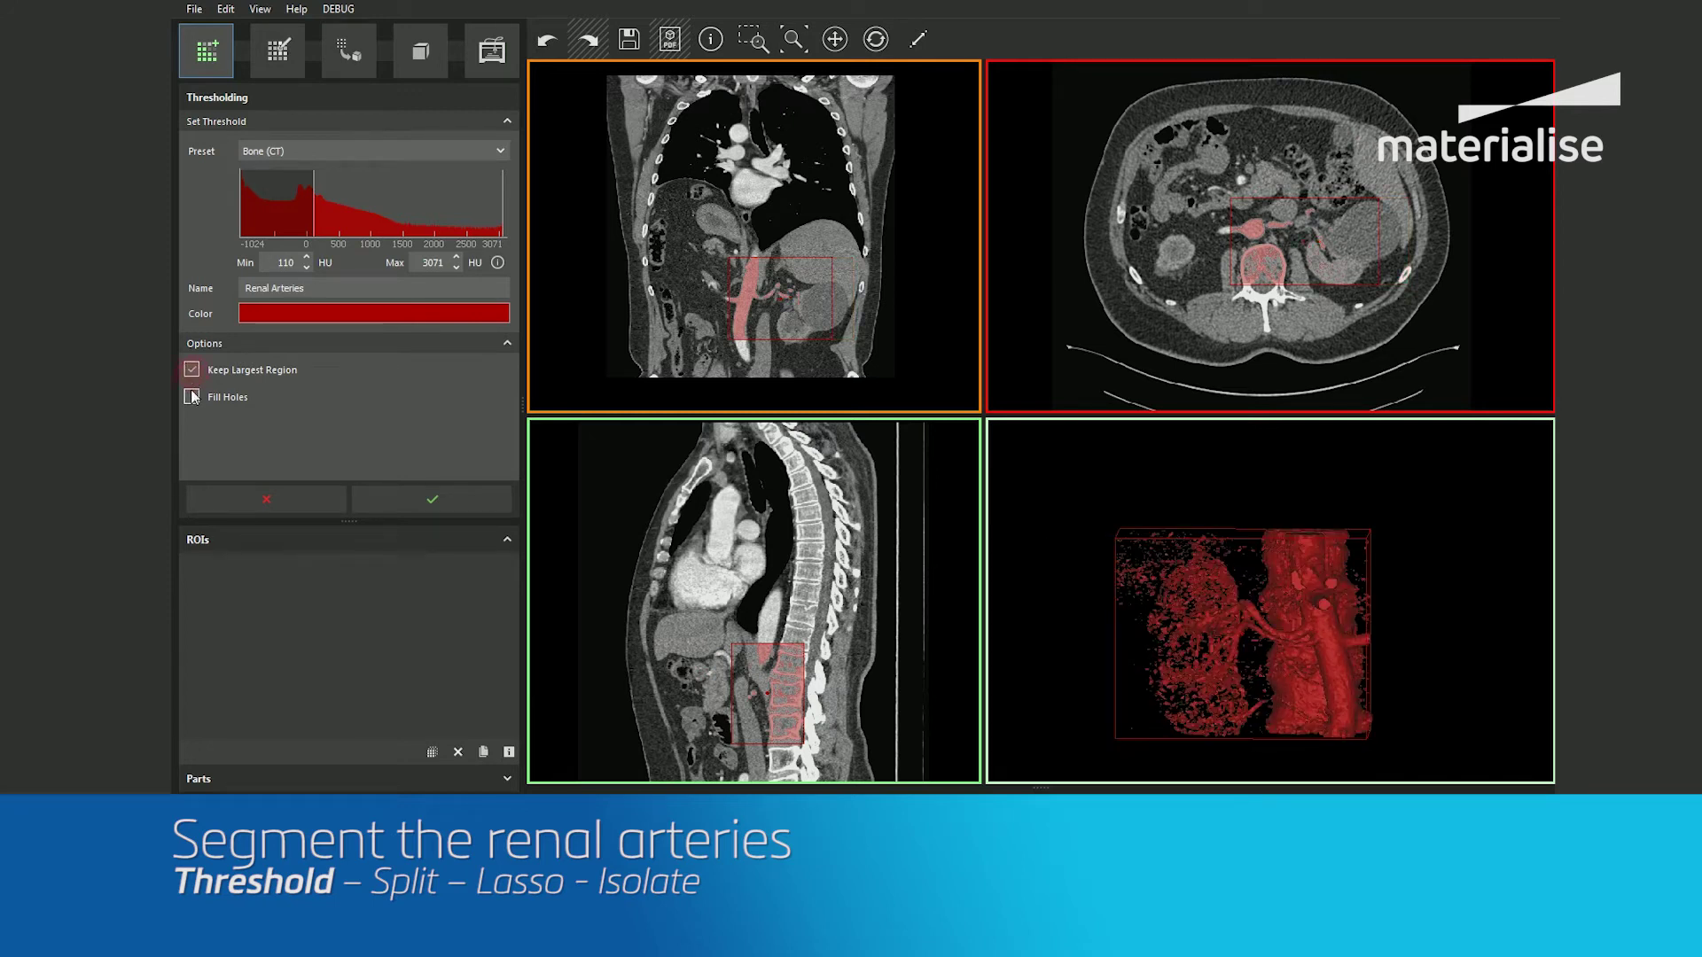
pyautogui.click(442, 506)
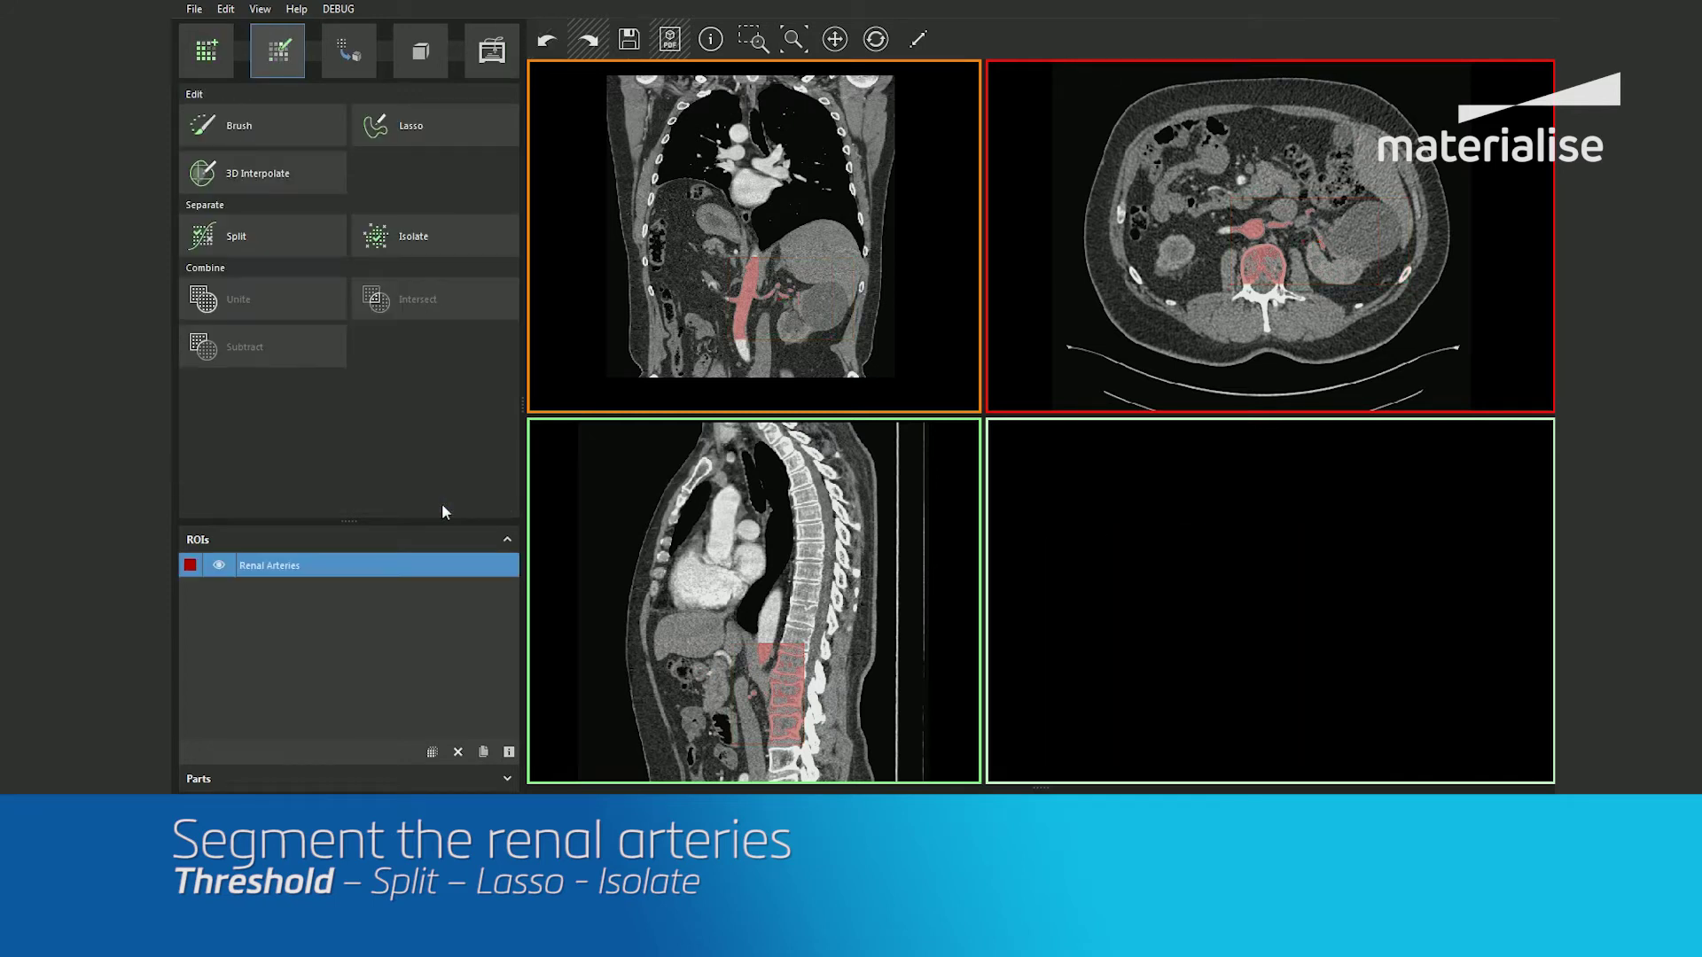
# - Split the Renal Arteries ROI to drop the spine, keeping the aorta and renal branches
pyautogui.moveTo(1252, 591); pyautogui.dragTo(1122, 673, button='right')
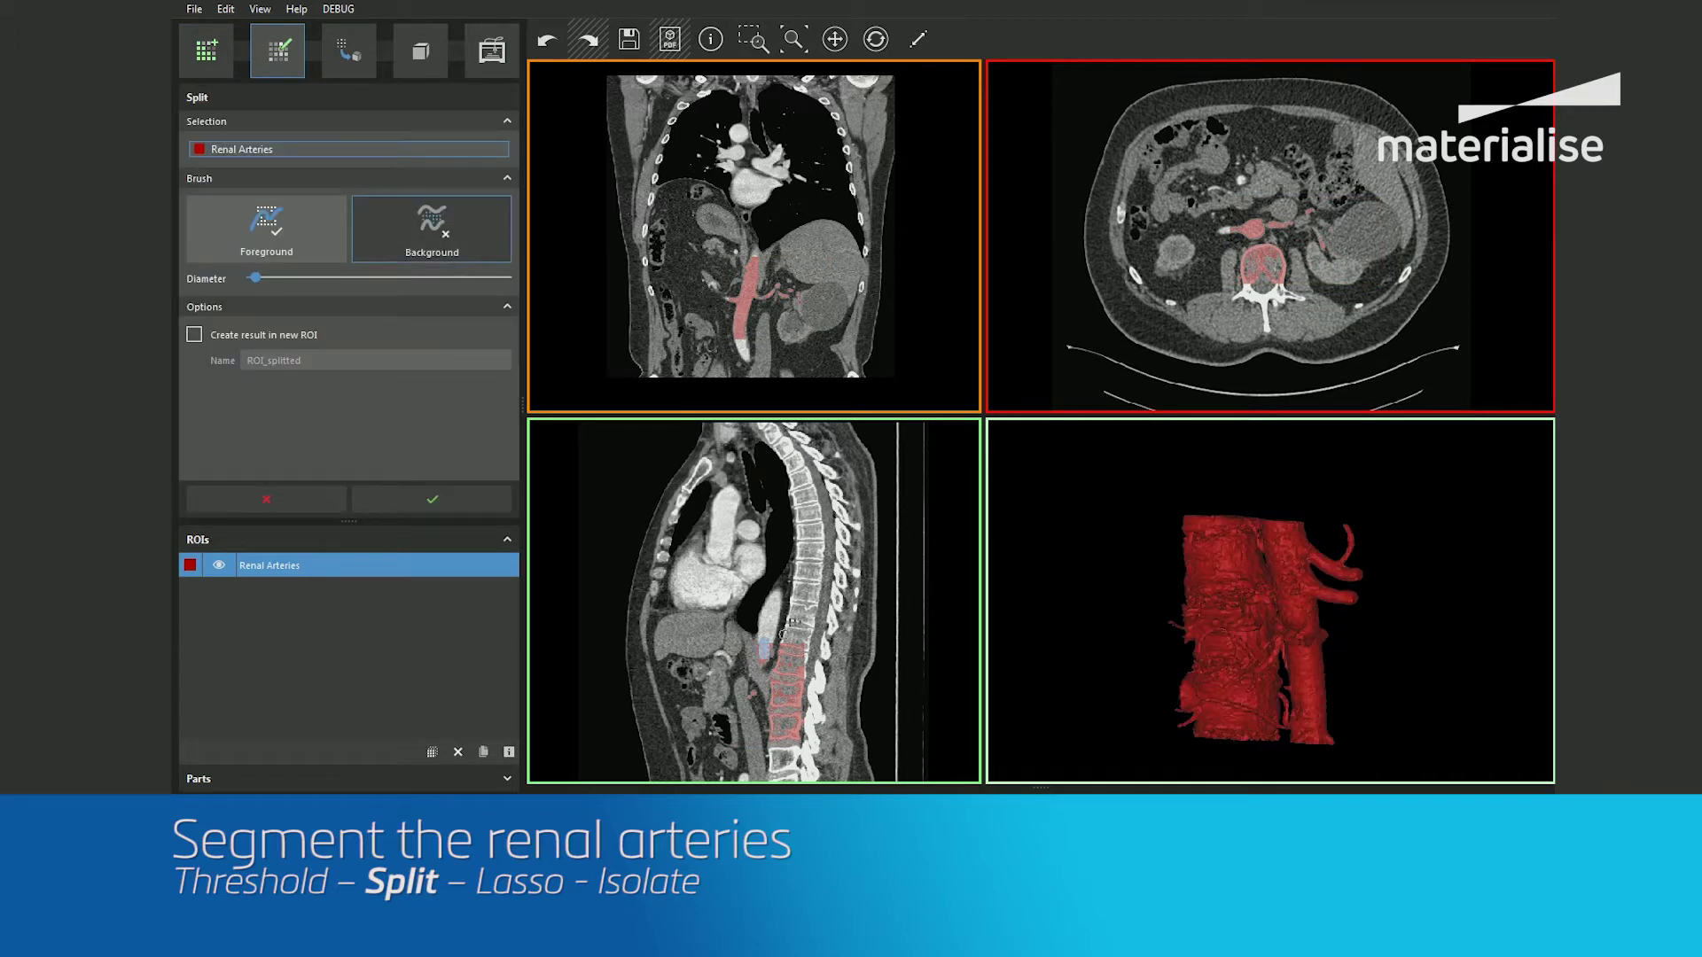
pyautogui.click(446, 495)
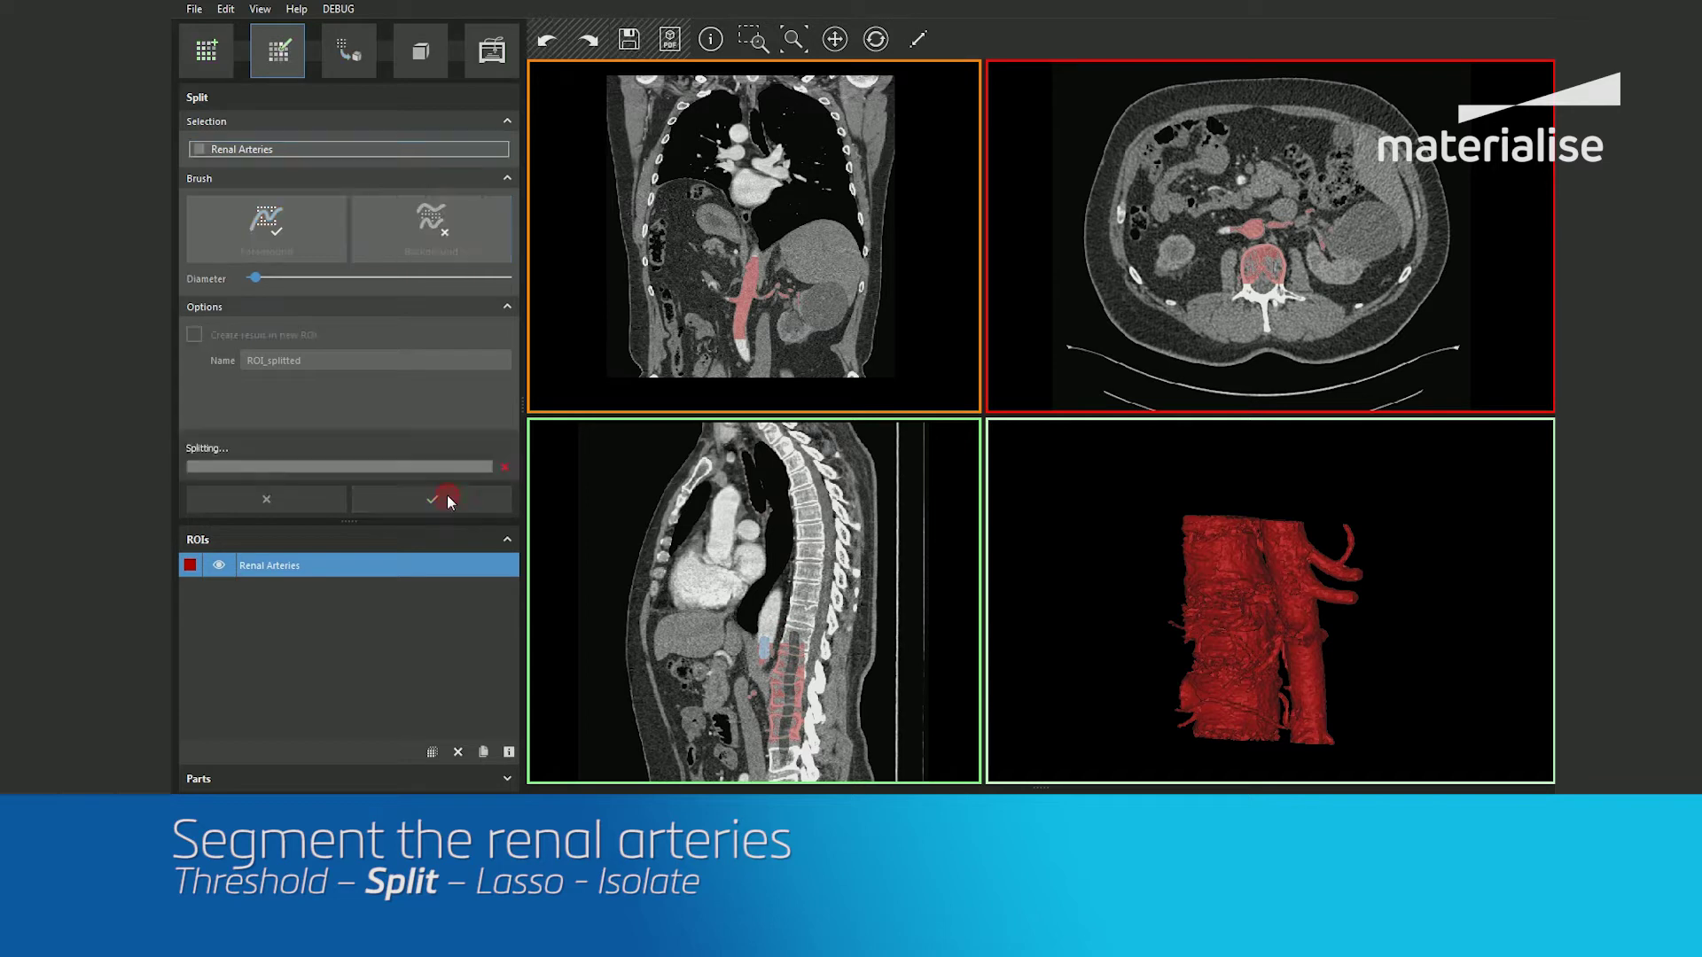
pyautogui.moveTo(1408, 612); pyautogui.dragTo(1358, 606, button='right')
pyautogui.scroll(5, 1143, 652)
pyautogui.moveTo(1183, 621); pyautogui.dragTo(1228, 673, button='right')
pyautogui.scroll(-5, 1228, 673)
pyautogui.scroll(5, 1124, 483)
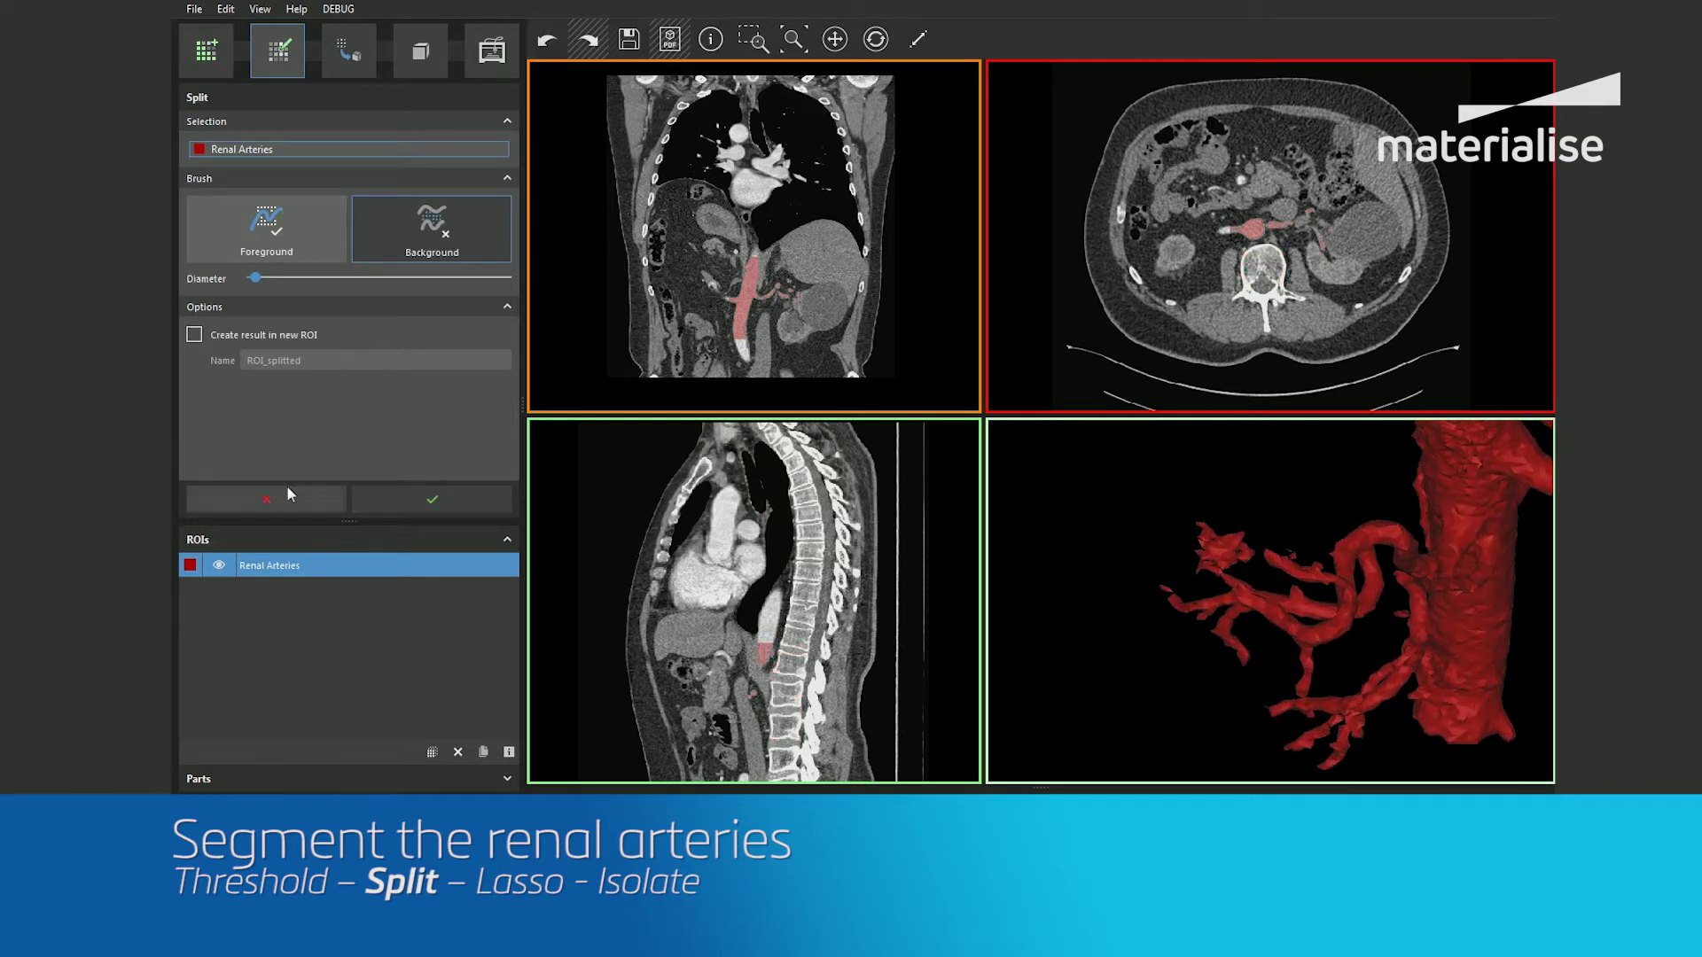
pyautogui.click(244, 494)
# - Erase the stray vessel tip in the 3D view with the Lasso in Erase mode
pyautogui.click(410, 131)
pyautogui.click(412, 128)
pyautogui.click(351, 256)
pyautogui.moveTo(1213, 502)
pyautogui.mouseDown()
pyautogui.moveTo(1194, 555)
pyautogui.moveTo(1189, 505)
pyautogui.mouseUp()
pyautogui.moveTo(1242, 646)
pyautogui.mouseDown(button='right')
pyautogui.moveTo(1263, 646)
pyautogui.moveTo(1212, 657)
pyautogui.moveTo(1295, 723)
pyautogui.mouseUp(button='right')
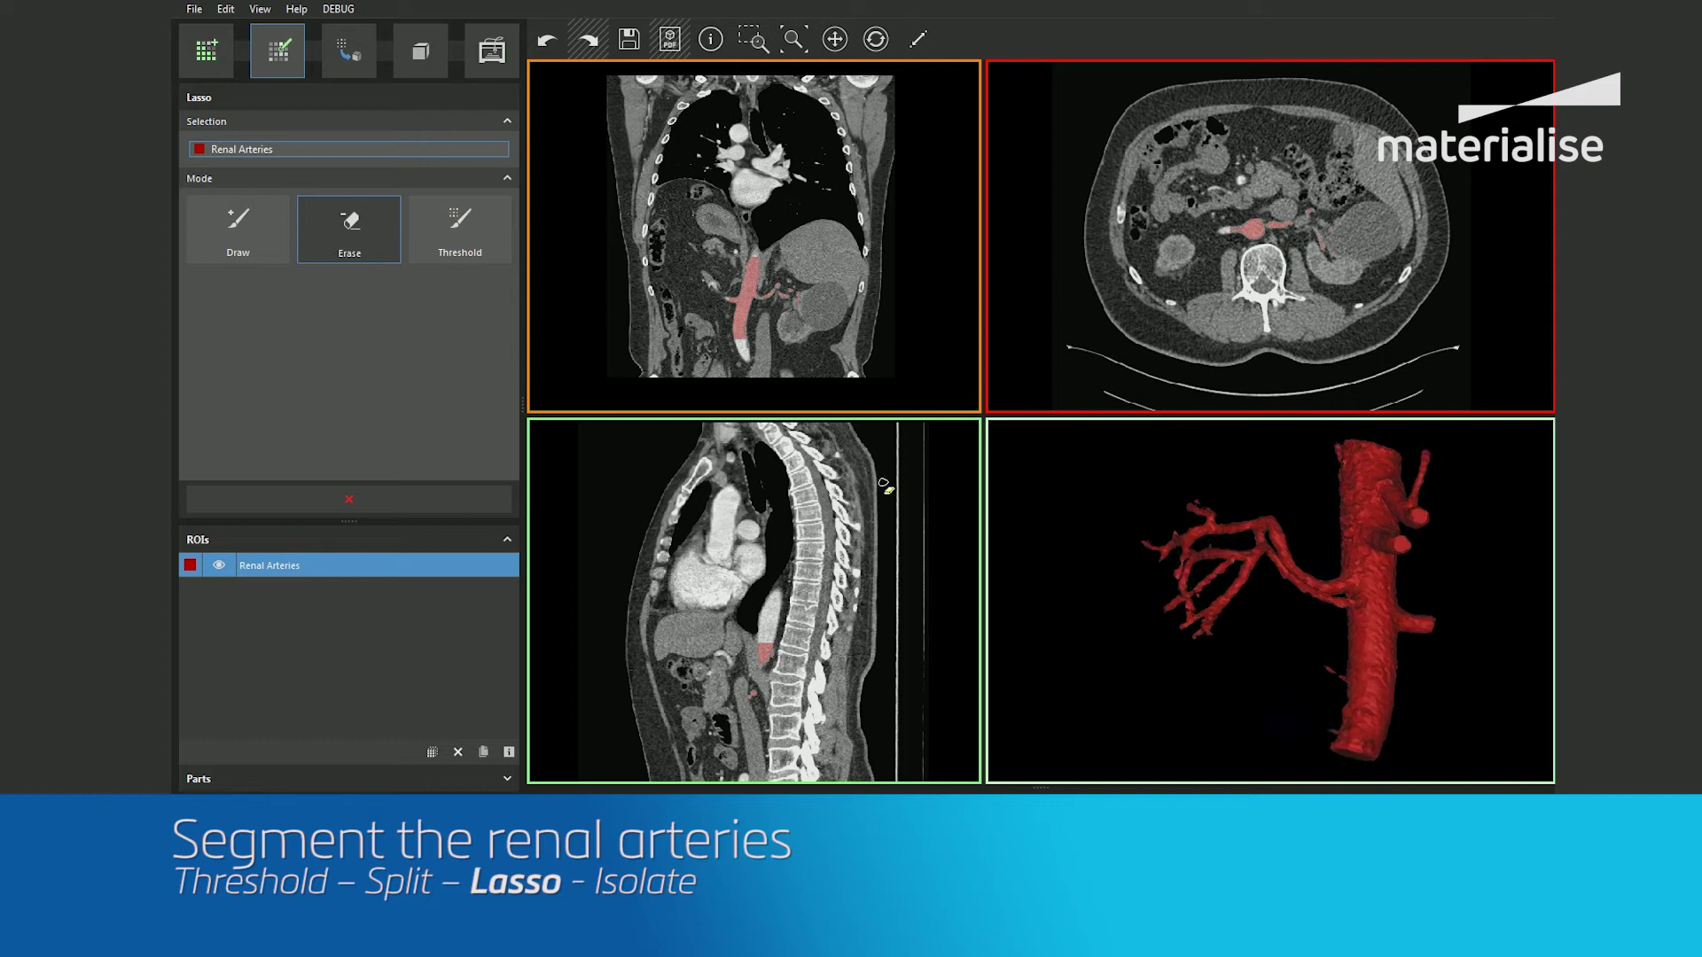
# - Isolate the connected artery tree in the Renal Arteries ROI, discarding the other fragments
pyautogui.press('Escape')
pyautogui.scroll(-10, 946, 308)
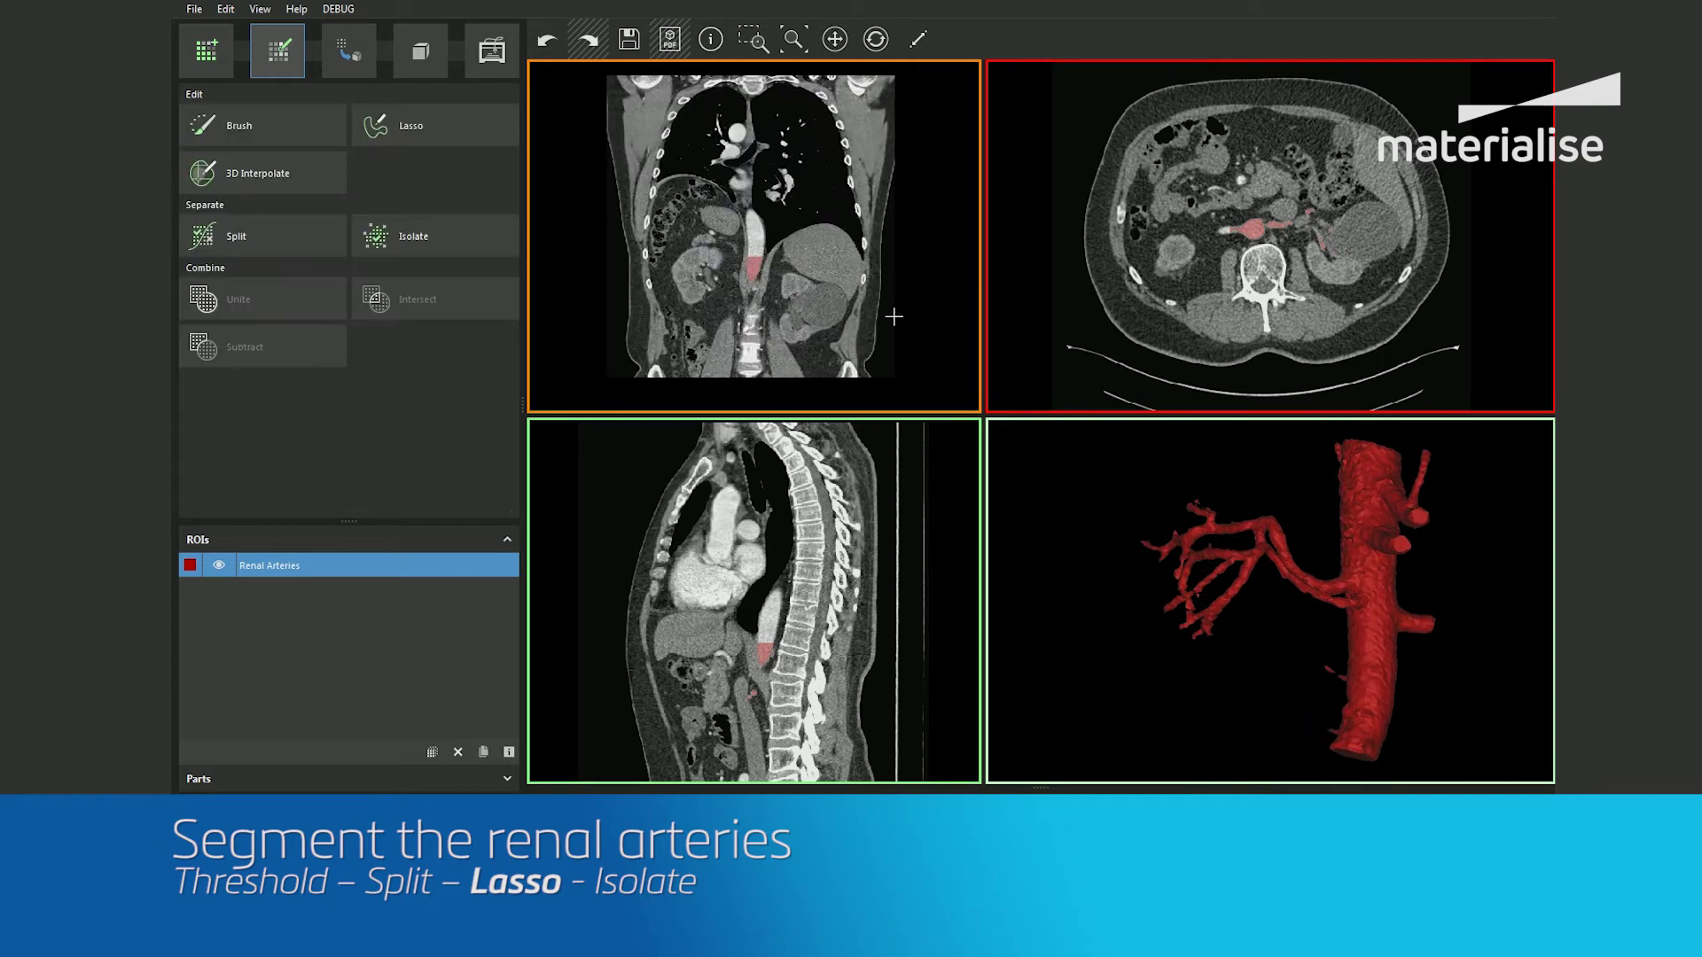
pyautogui.scroll(10, 893, 315)
pyautogui.scroll(-8, 1341, 258)
pyautogui.scroll(-10, 1339, 257)
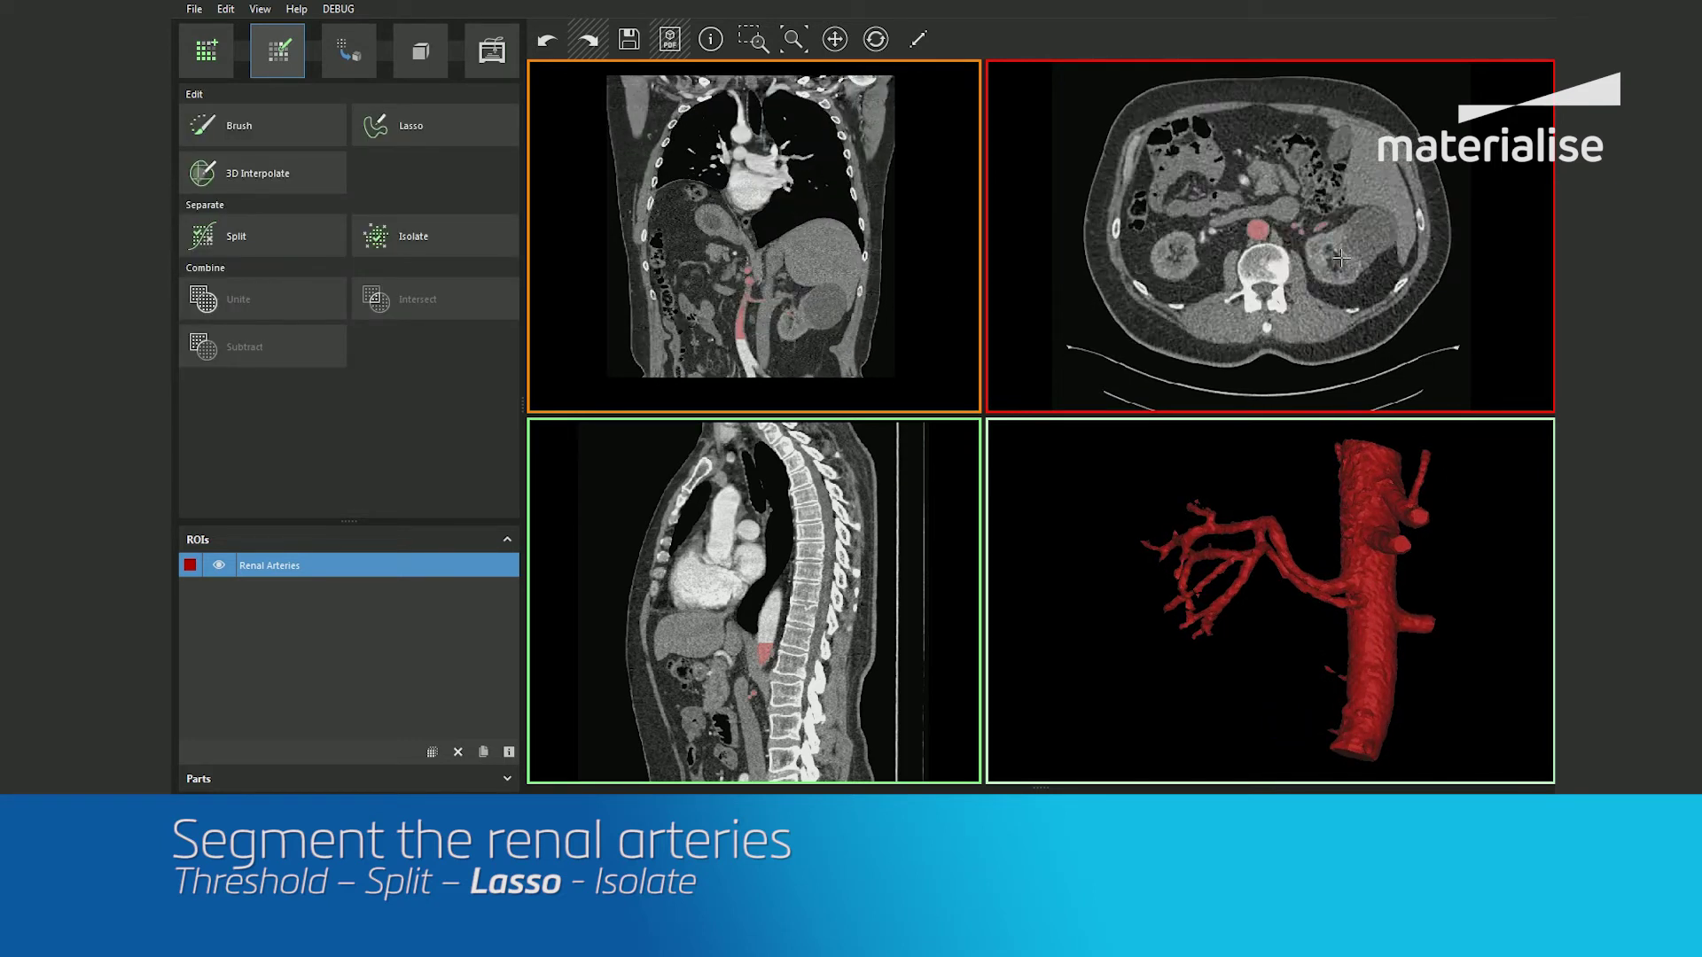
pyautogui.moveTo(1310, 726); pyautogui.dragTo(1307, 708, button='right')
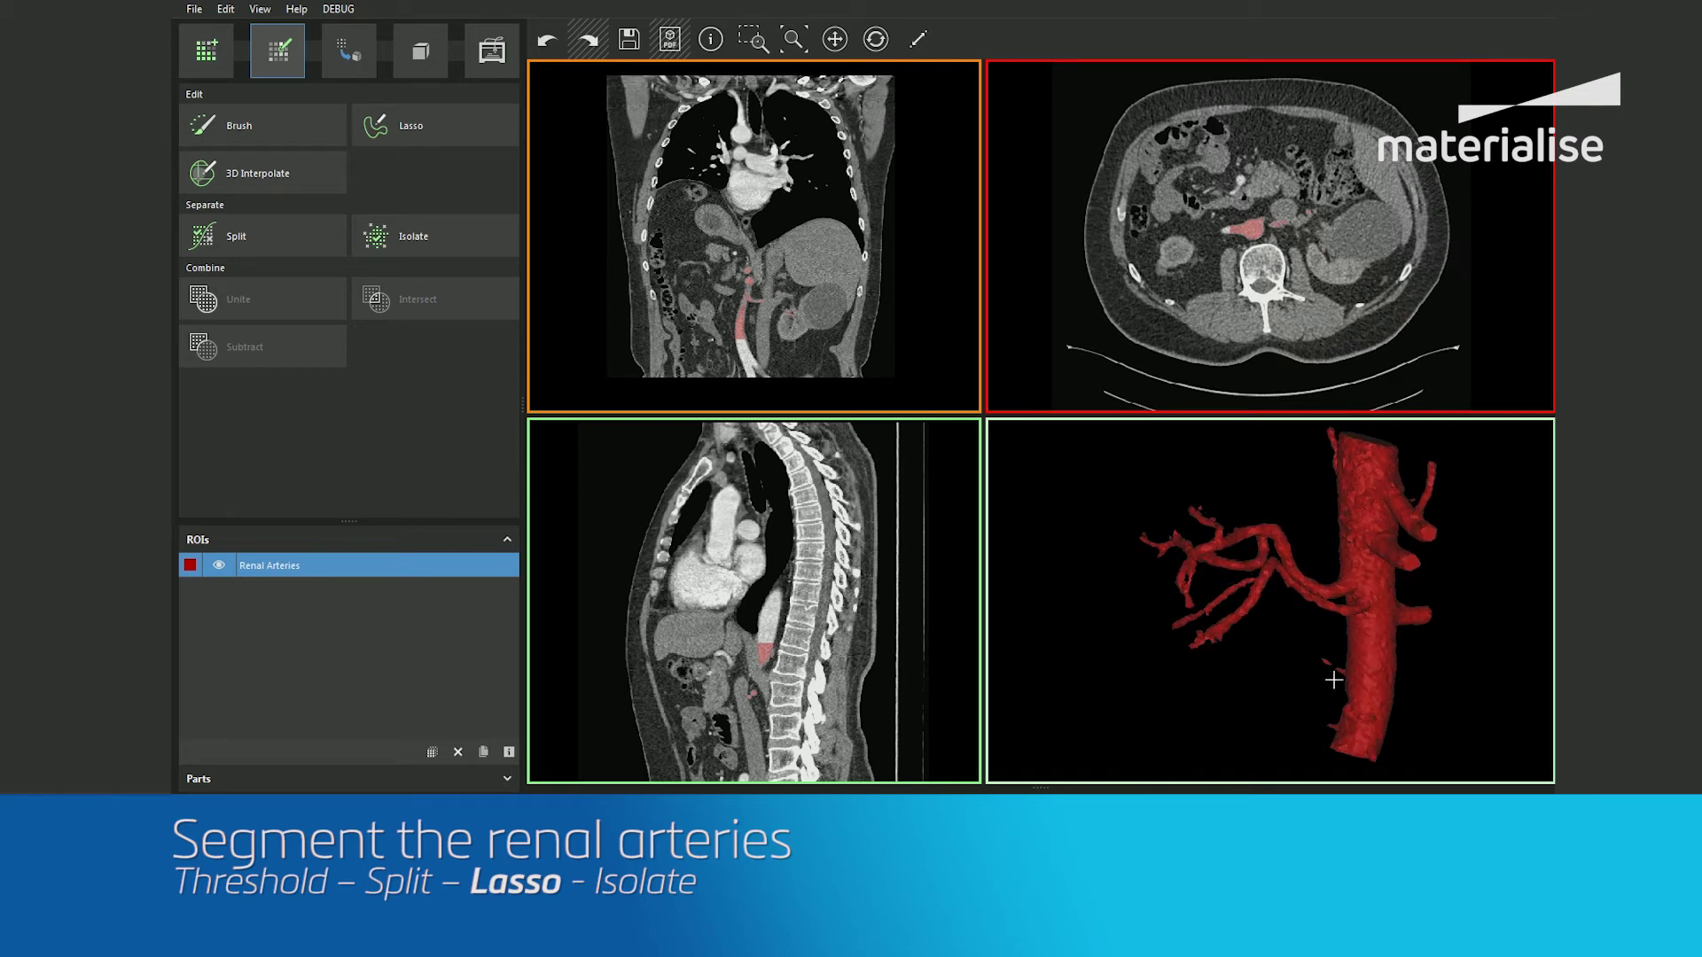
pyautogui.moveTo(1334, 680); pyautogui.dragTo(1305, 656, button='middle')
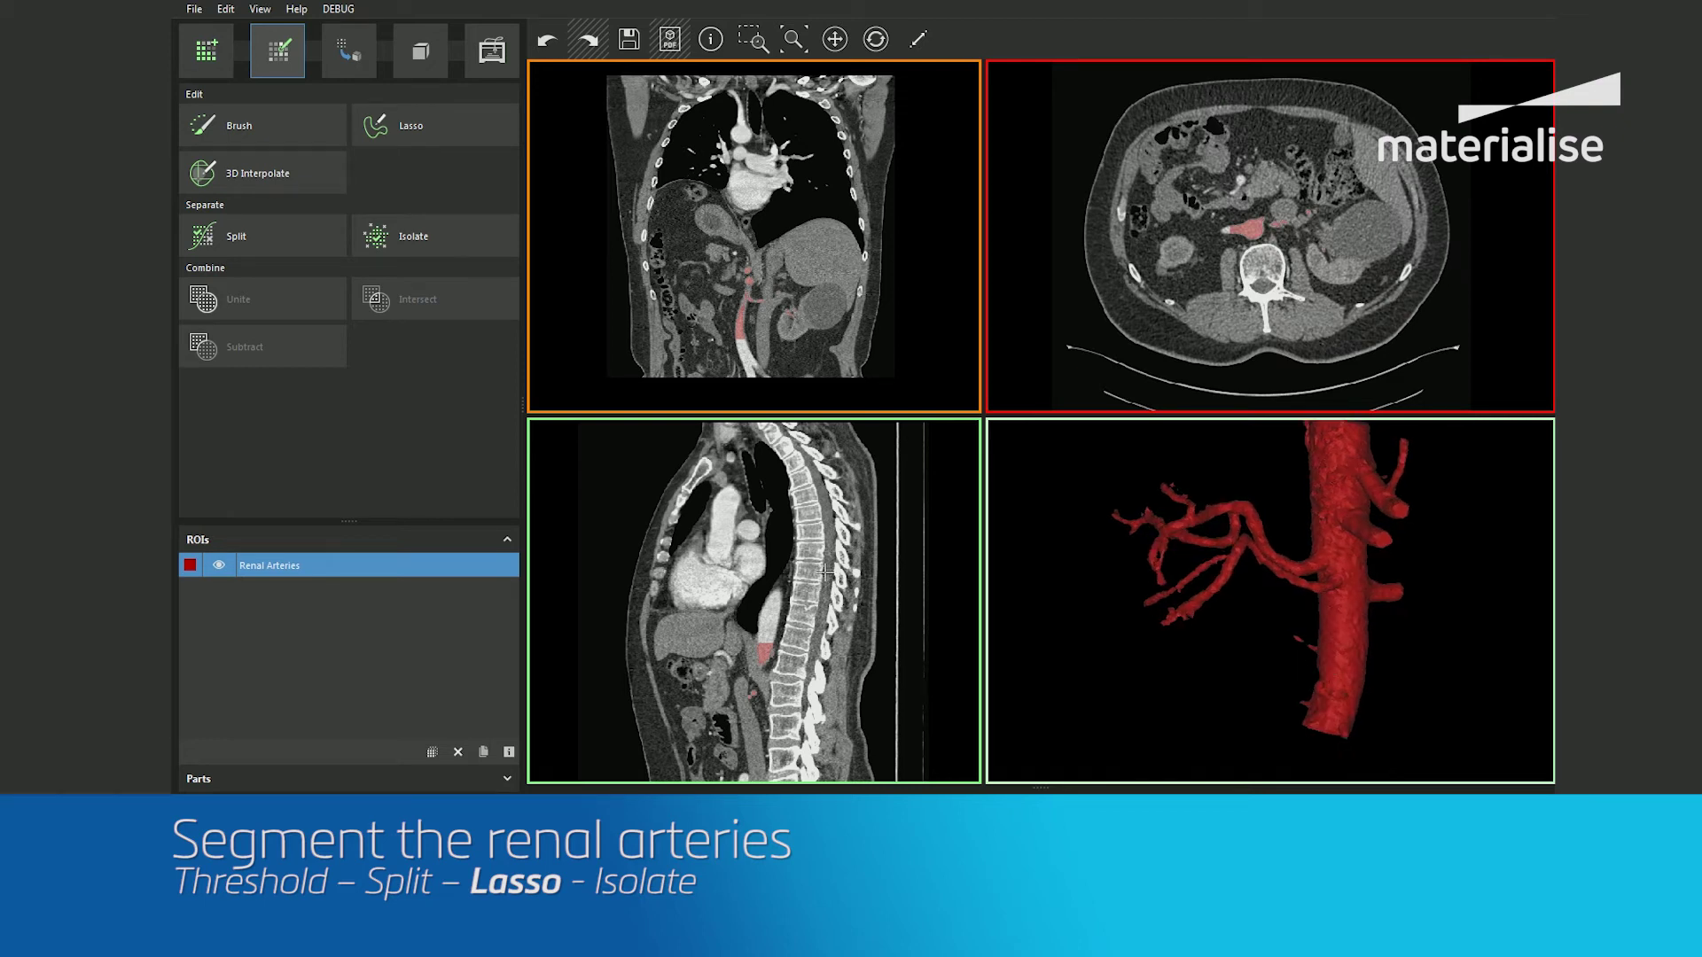
pyautogui.click(395, 235)
pyautogui.click(1343, 601)
pyautogui.click(419, 501)
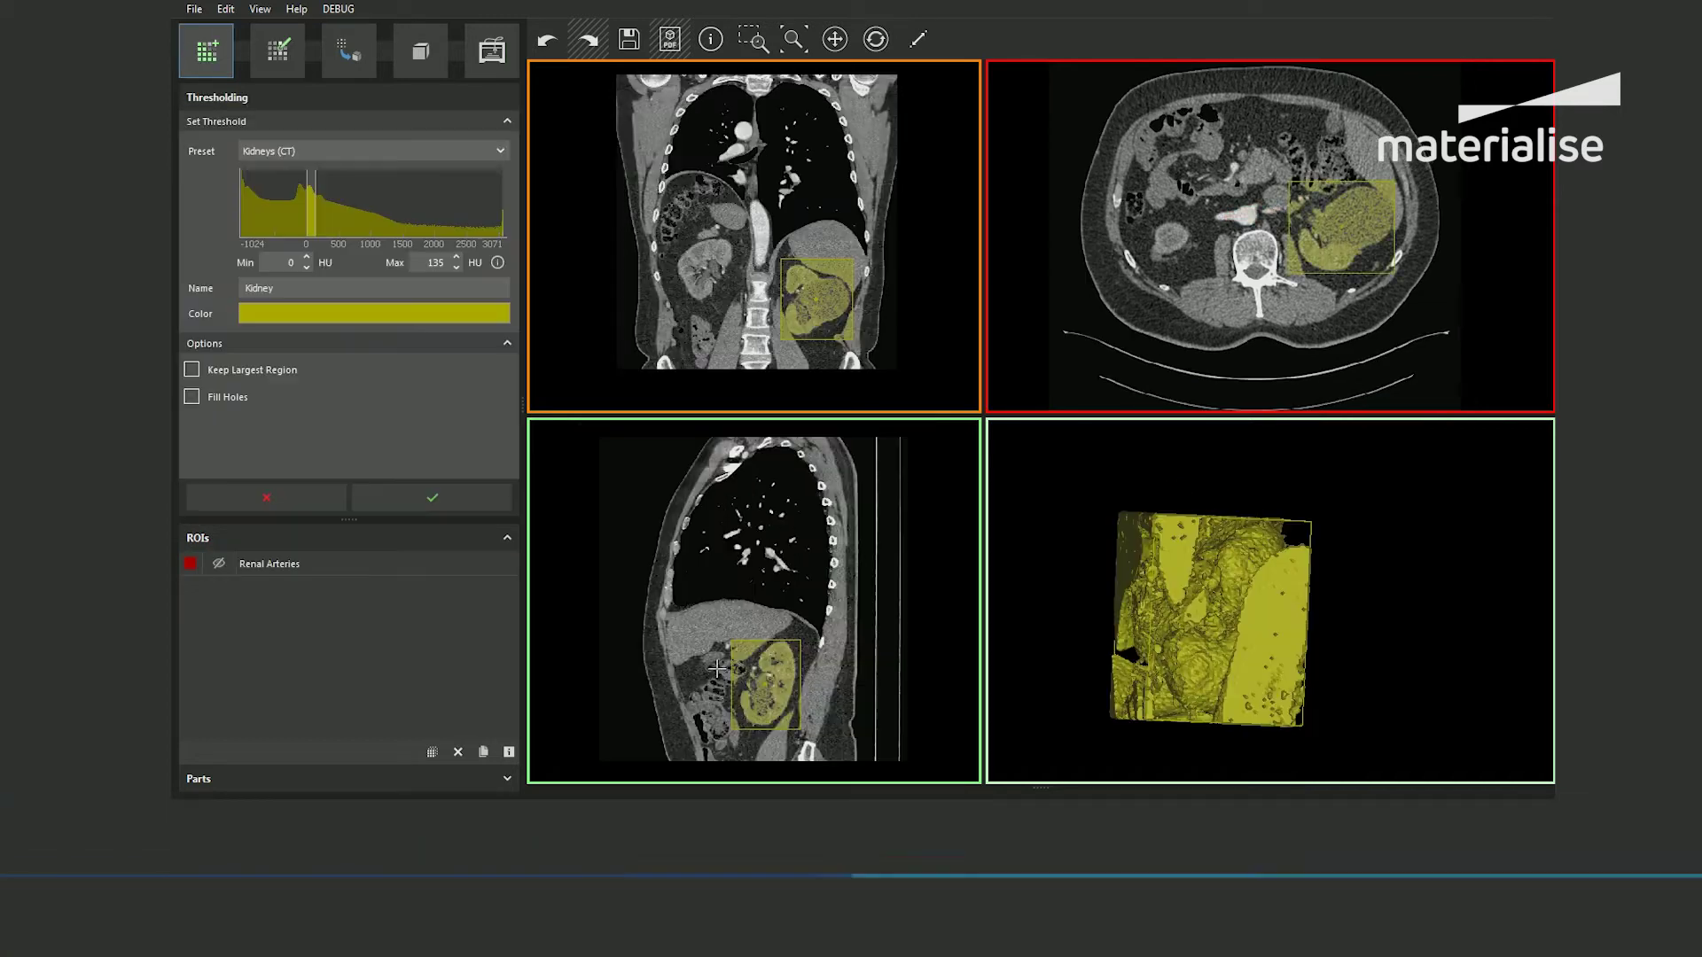
# - Create the yellow Kidney ROI from the 0–135 HU threshold with Keep Largest Region
pyautogui.moveTo(1230, 628); pyautogui.dragTo(1304, 619, button='right')
pyautogui.moveTo(1078, 606); pyautogui.dragTo(1154, 588, button='middle')
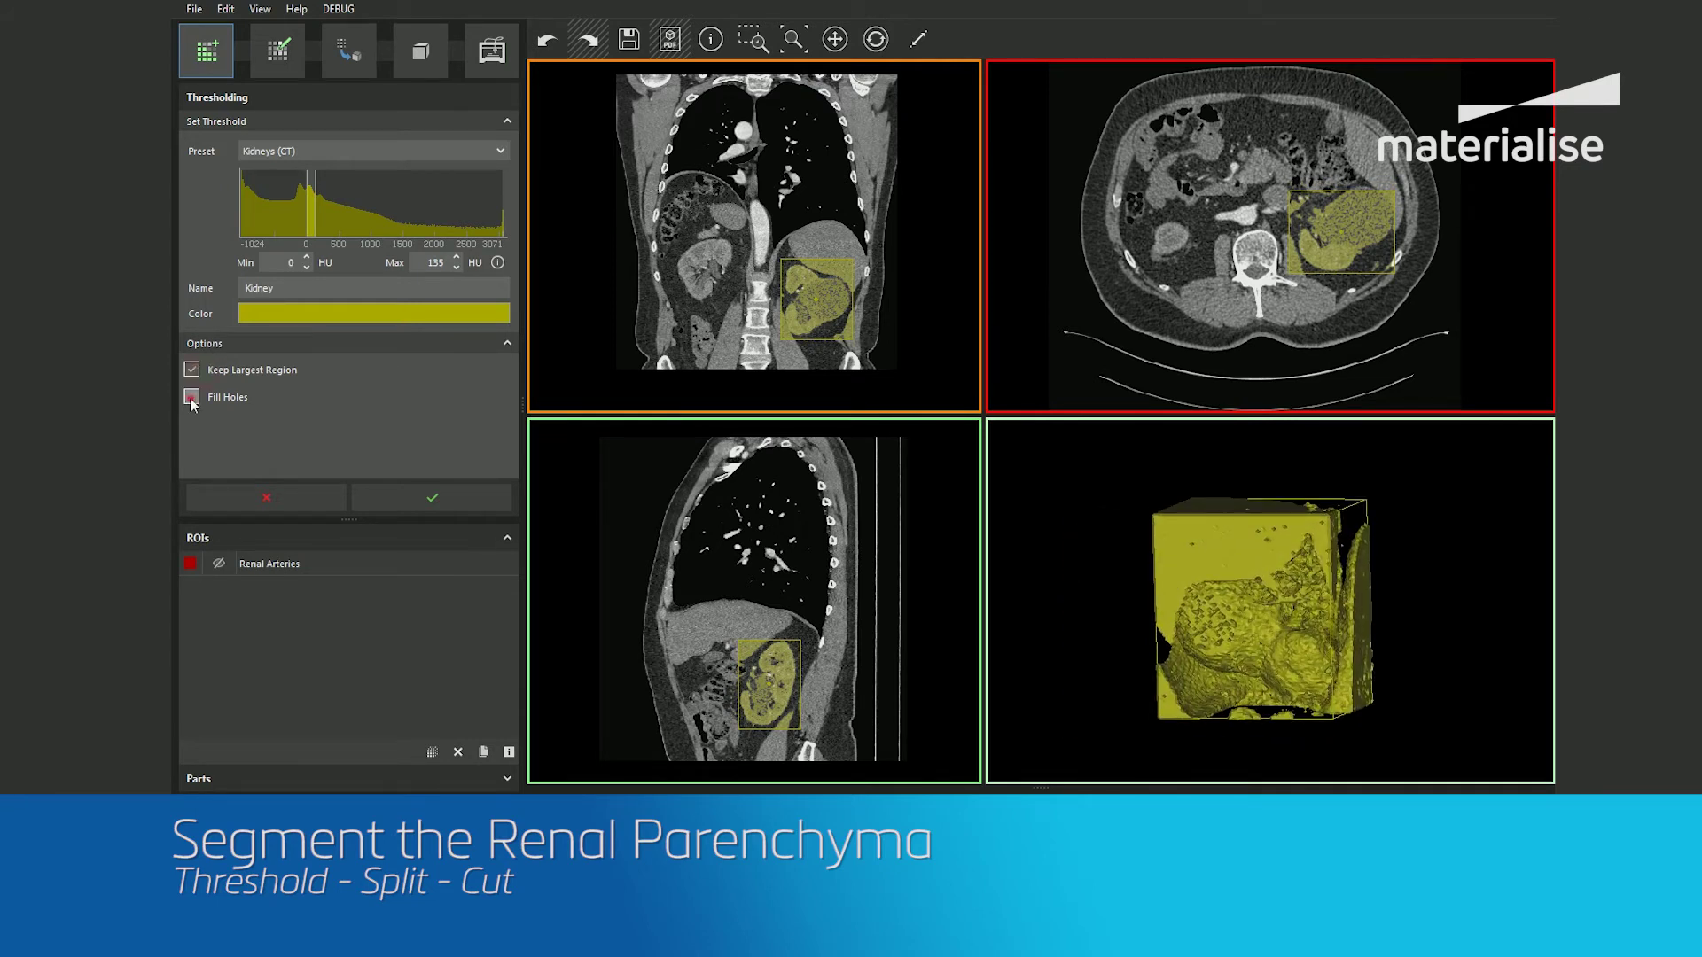
pyautogui.click(432, 497)
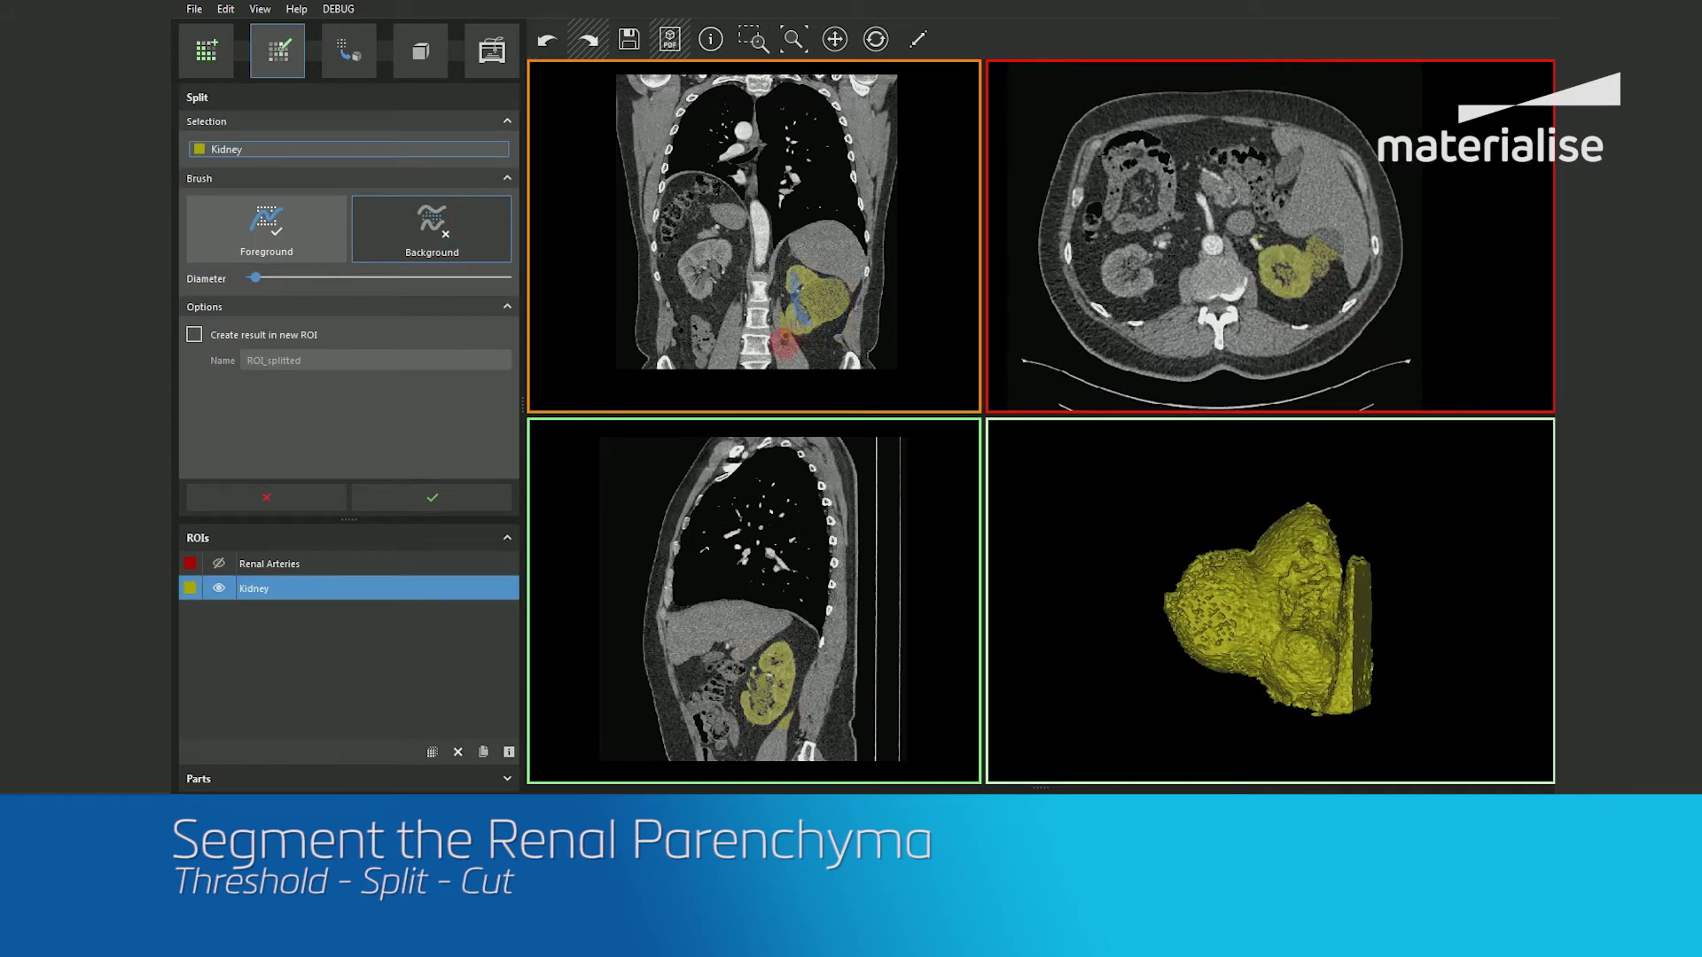
# - Apply Split to the Kidney ROI to separate the kidney from neighbouring tissue
pyautogui.click(448, 493)
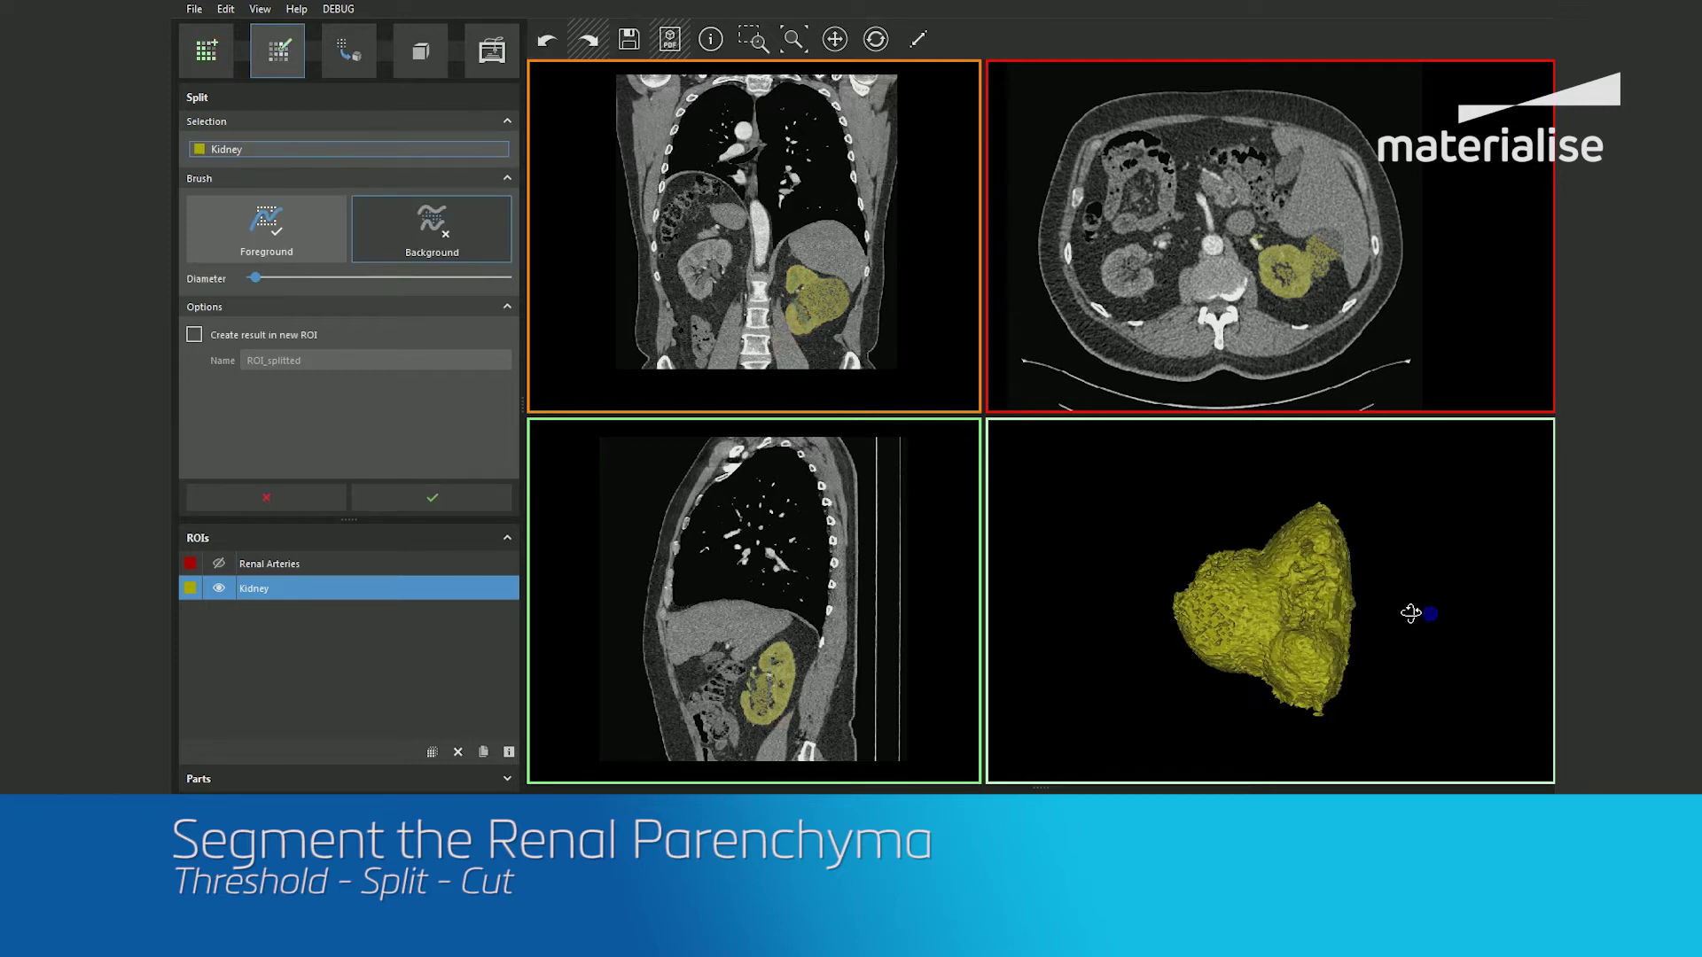
pyautogui.click(254, 496)
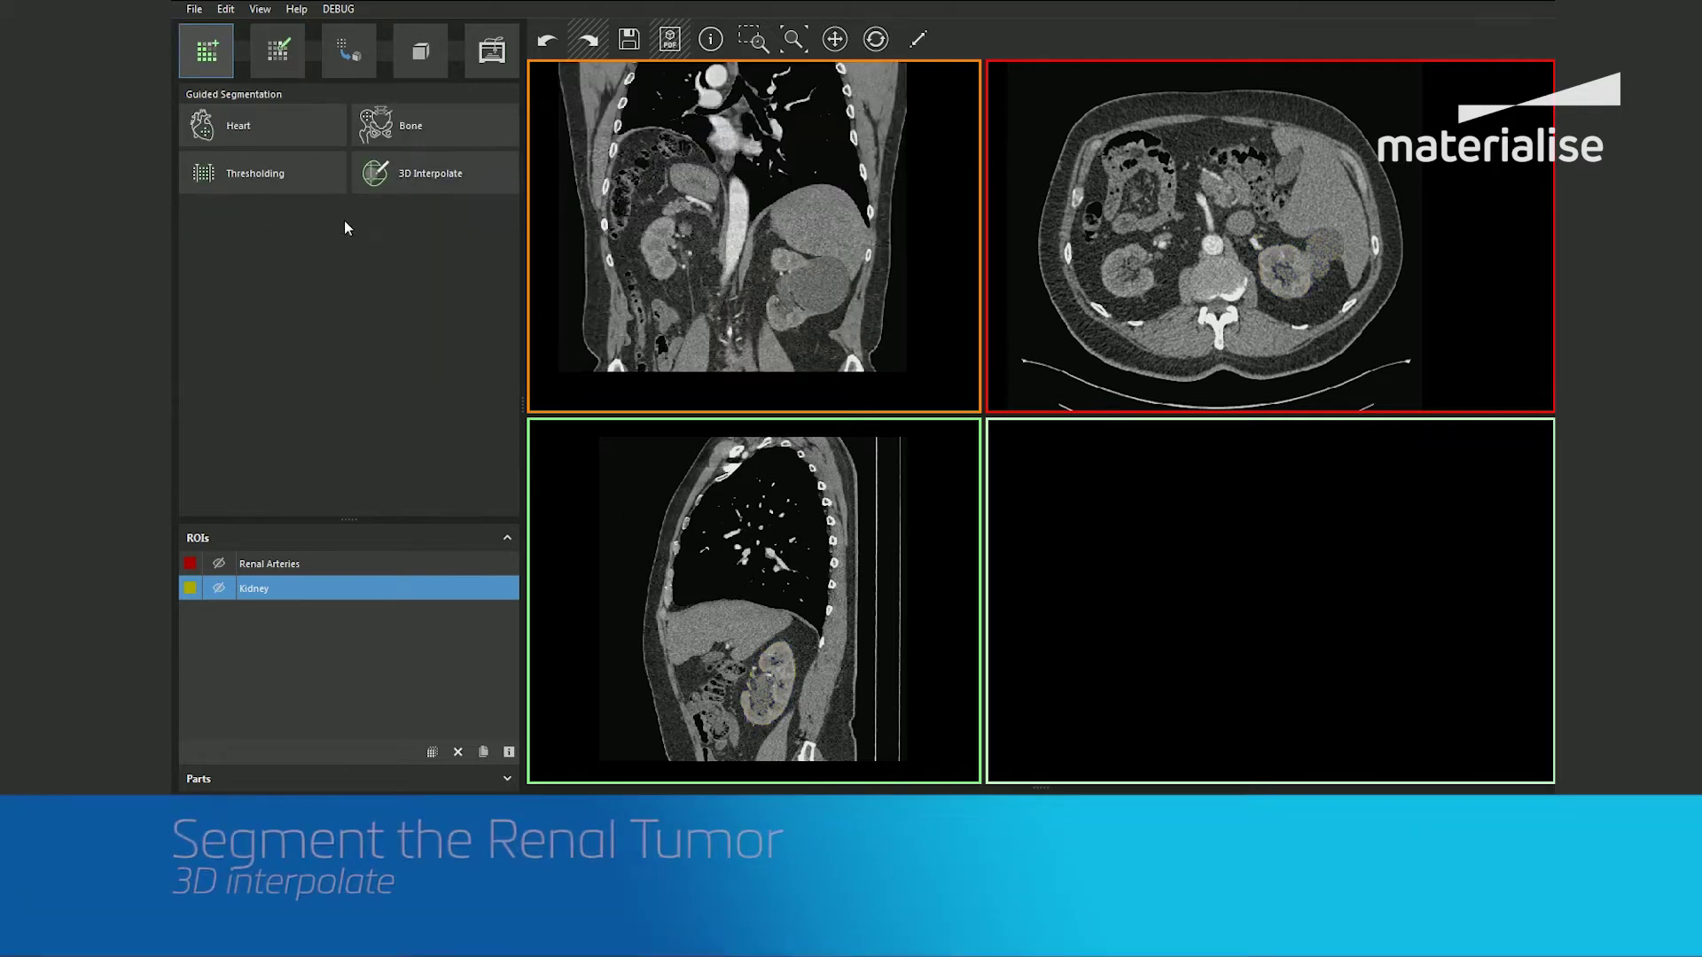
# - Set up 3D Interpolate with automatic interpolation off and a -30 to 3071 HU threshold
pyautogui.click(401, 177)
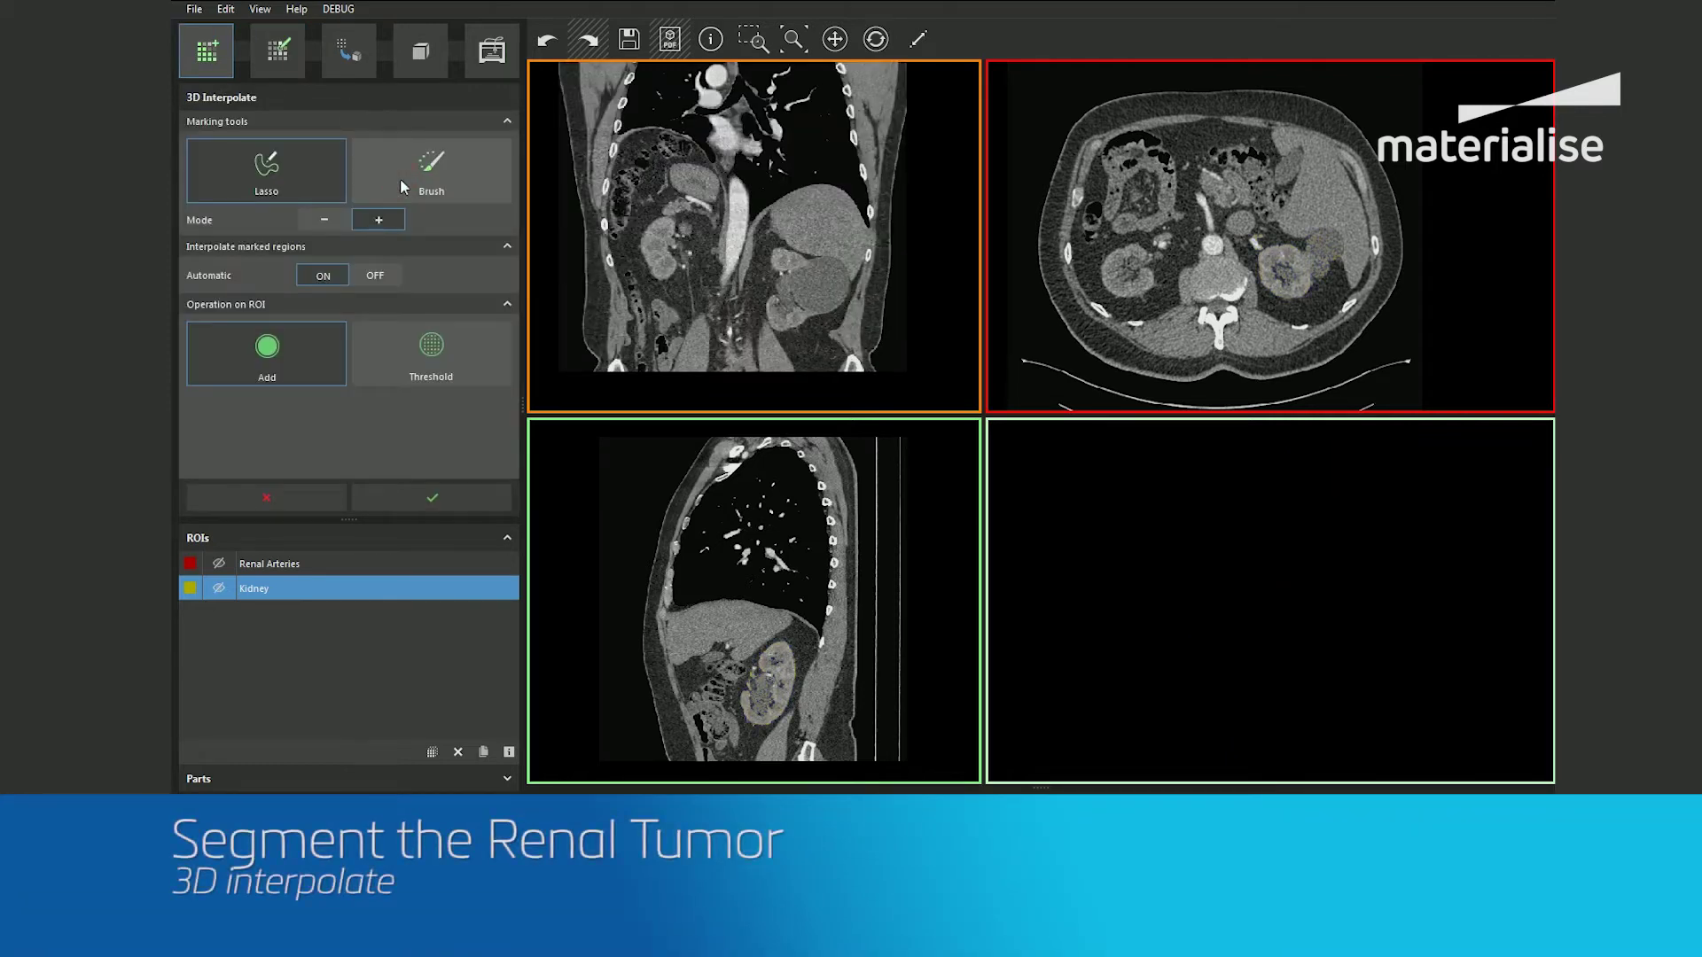
pyautogui.click(376, 276)
pyautogui.click(394, 344)
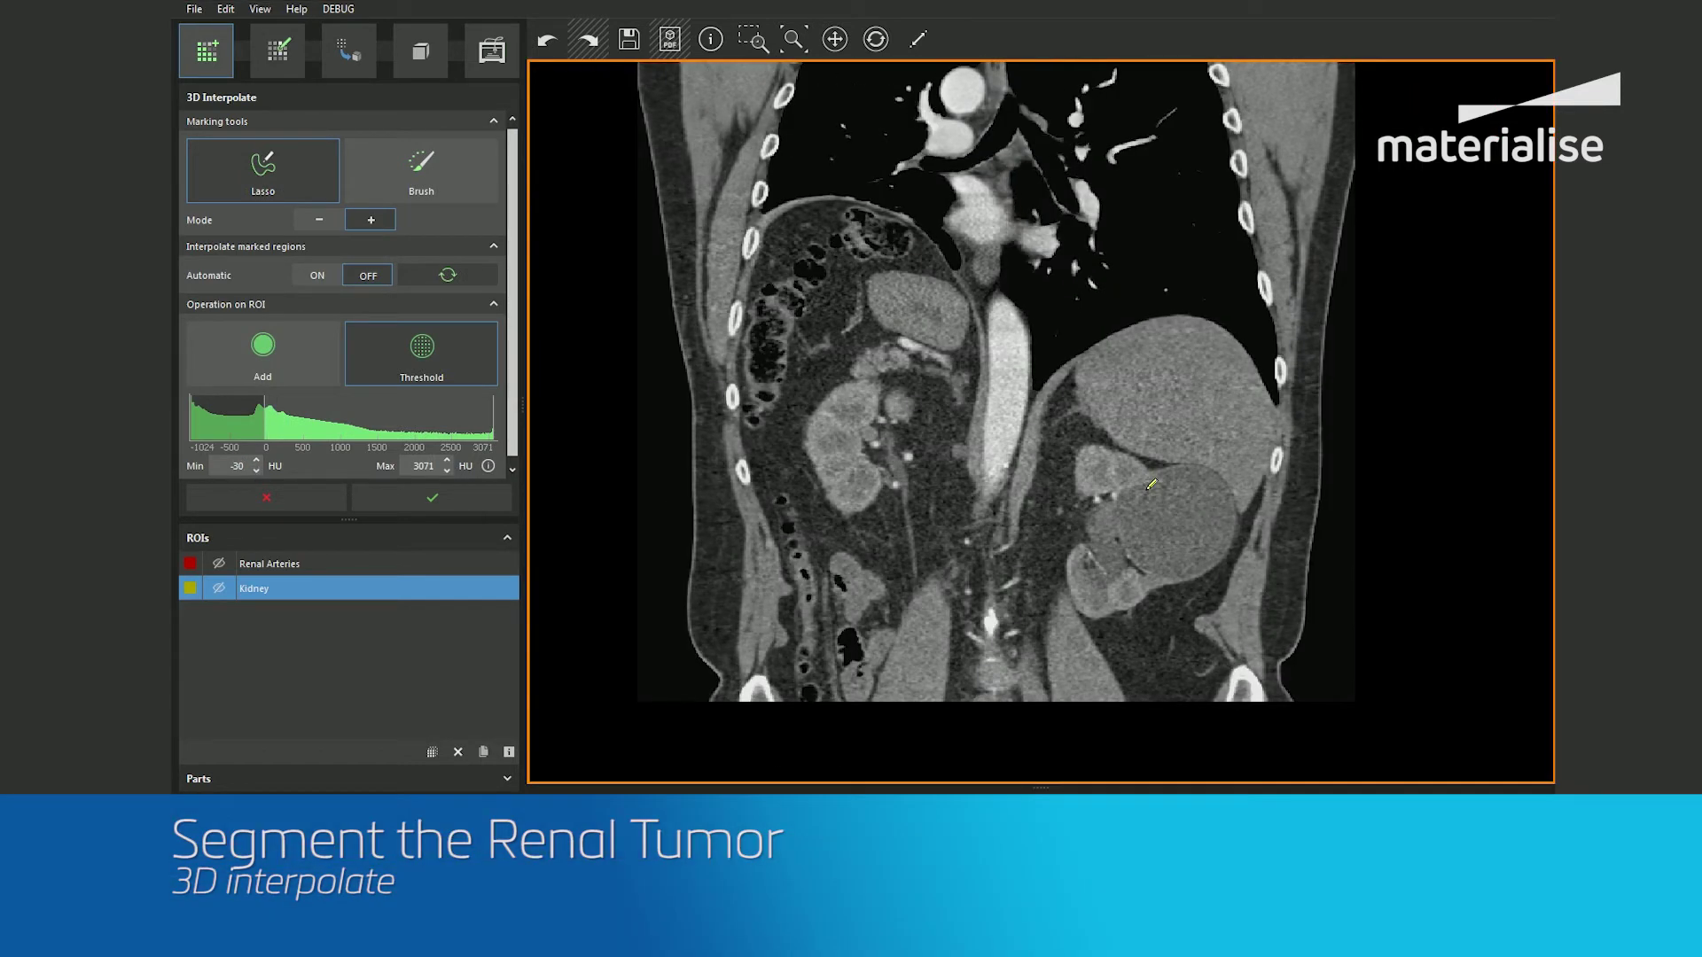
pyautogui.scroll(-2, 1149, 489)
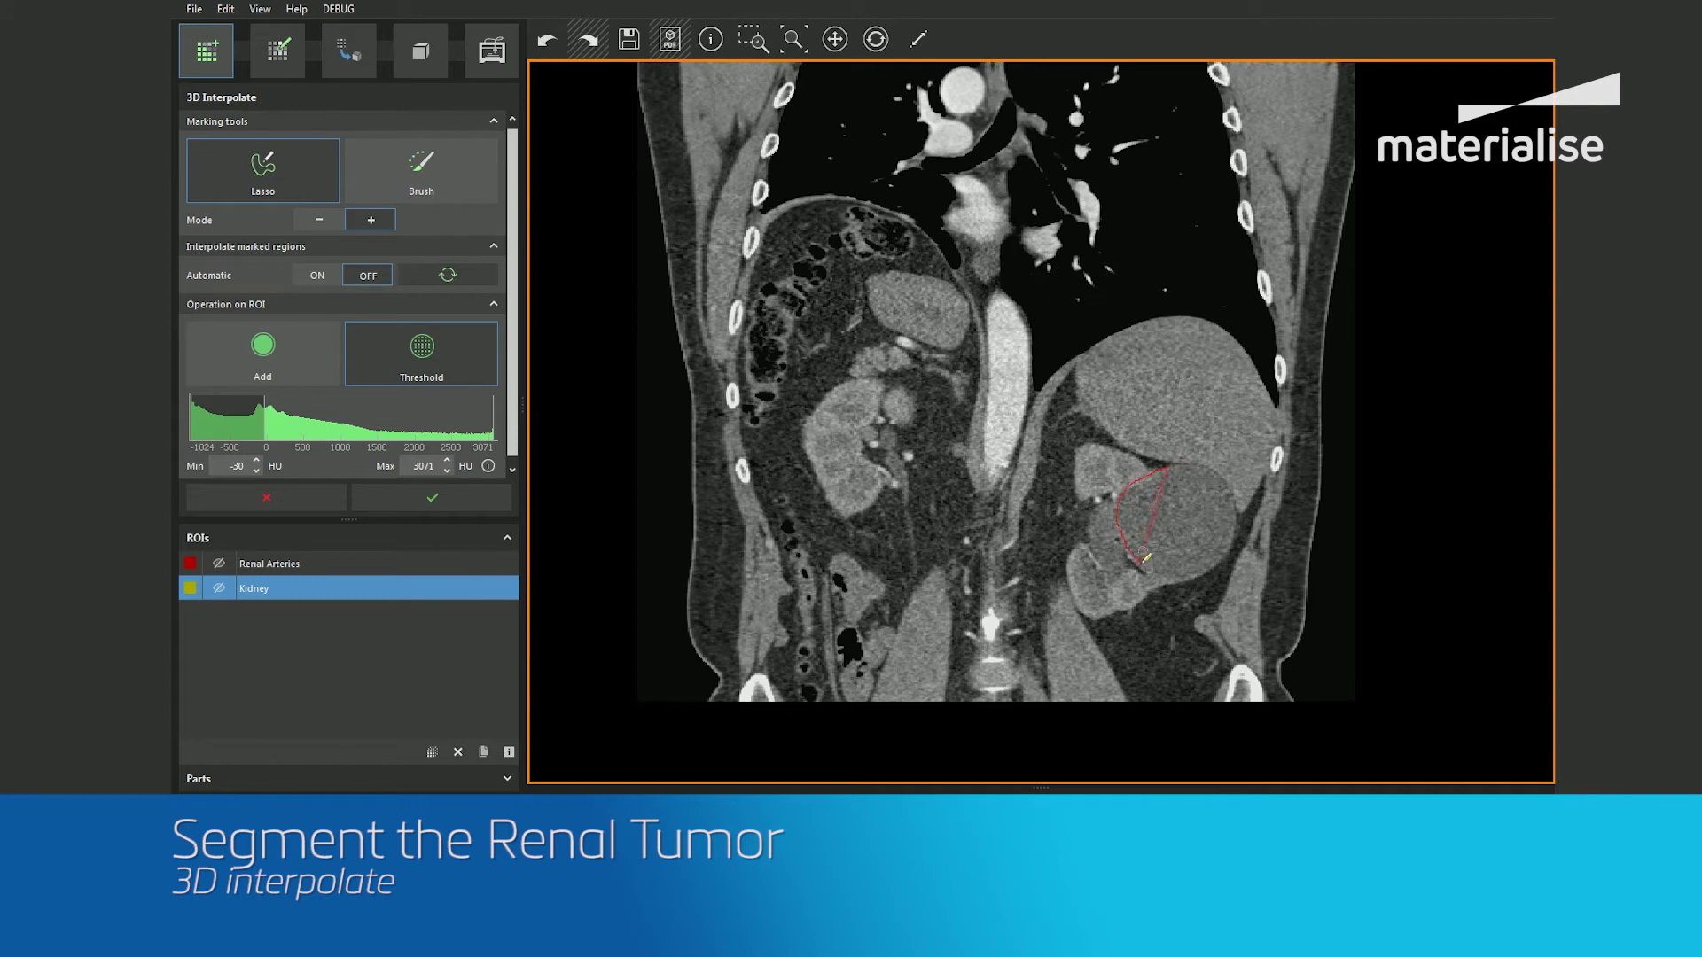
# - Lasso the renal tumor on several coronal slices, then restore the four-view layout
pyautogui.scroll(-5, 1204, 460)
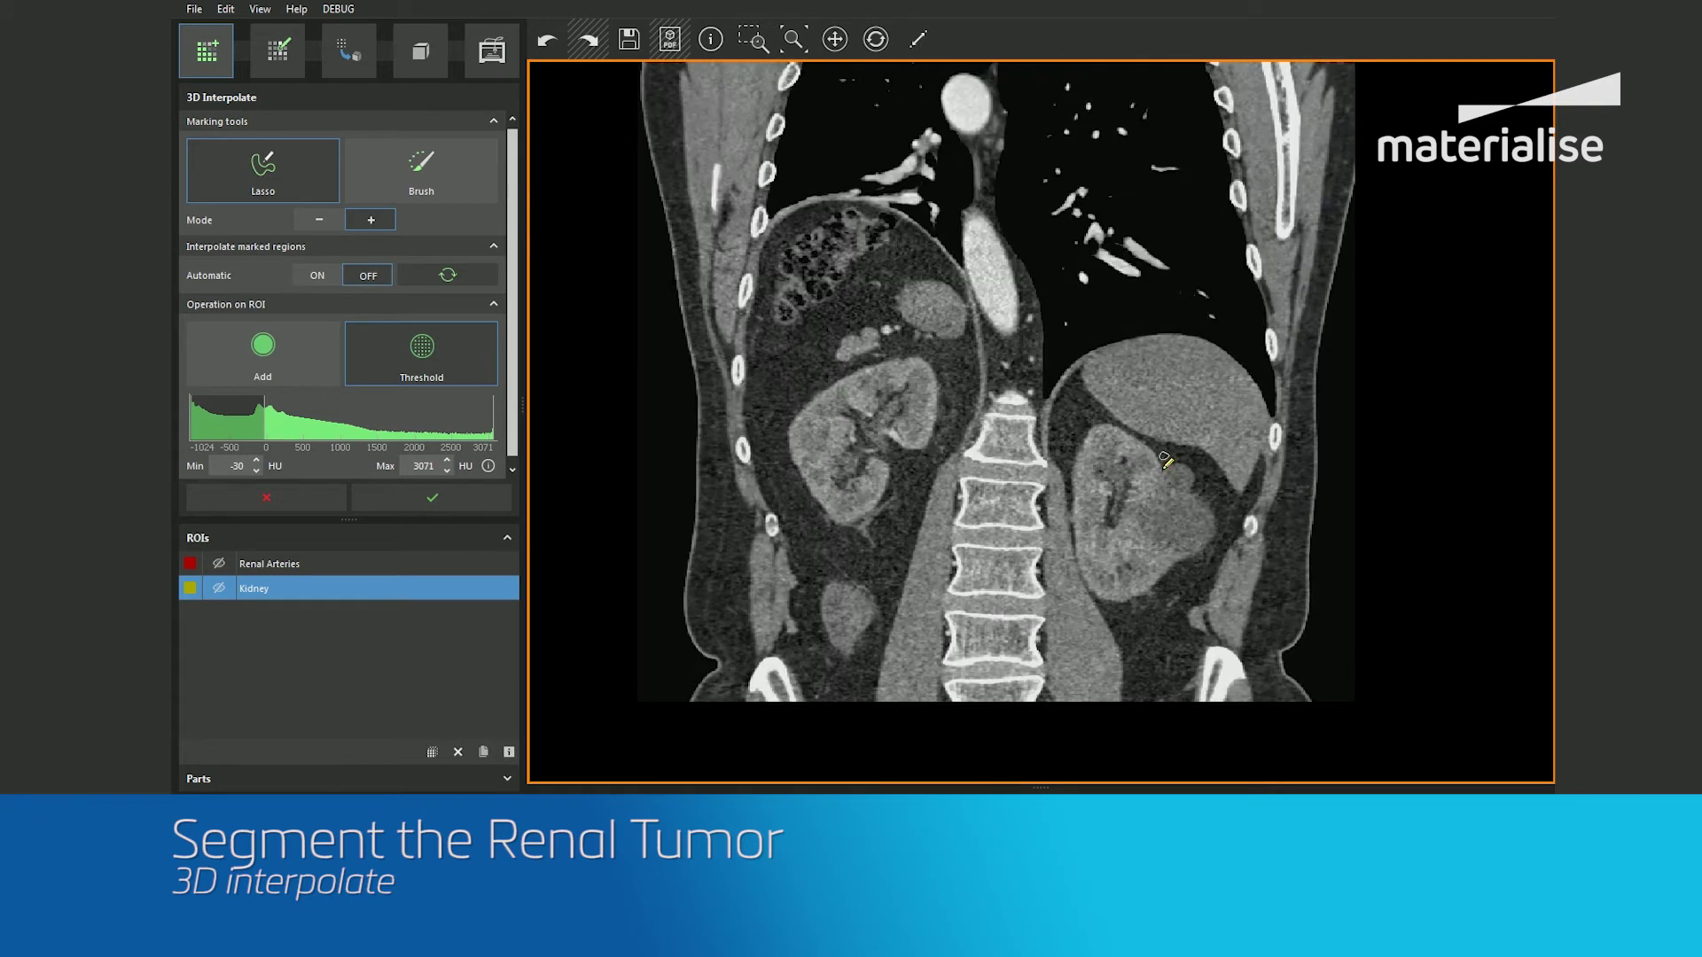
pyautogui.moveTo(1192, 471); pyautogui.dragTo(1177, 457)
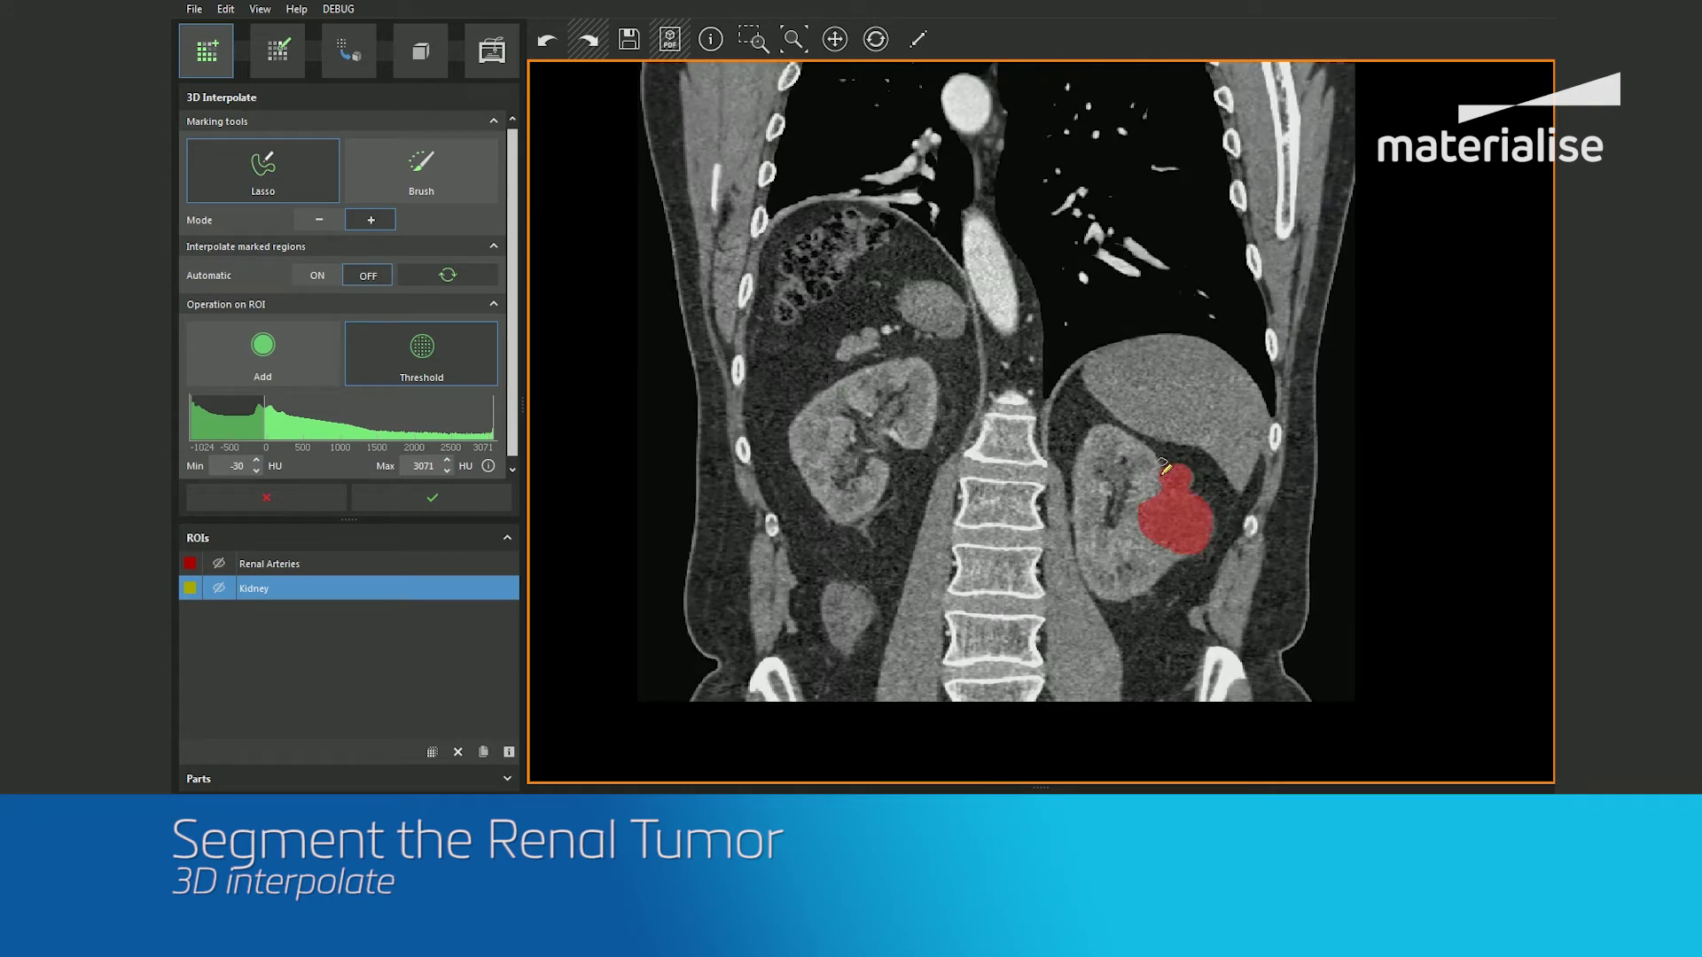
pyautogui.scroll(-3, 1172, 463)
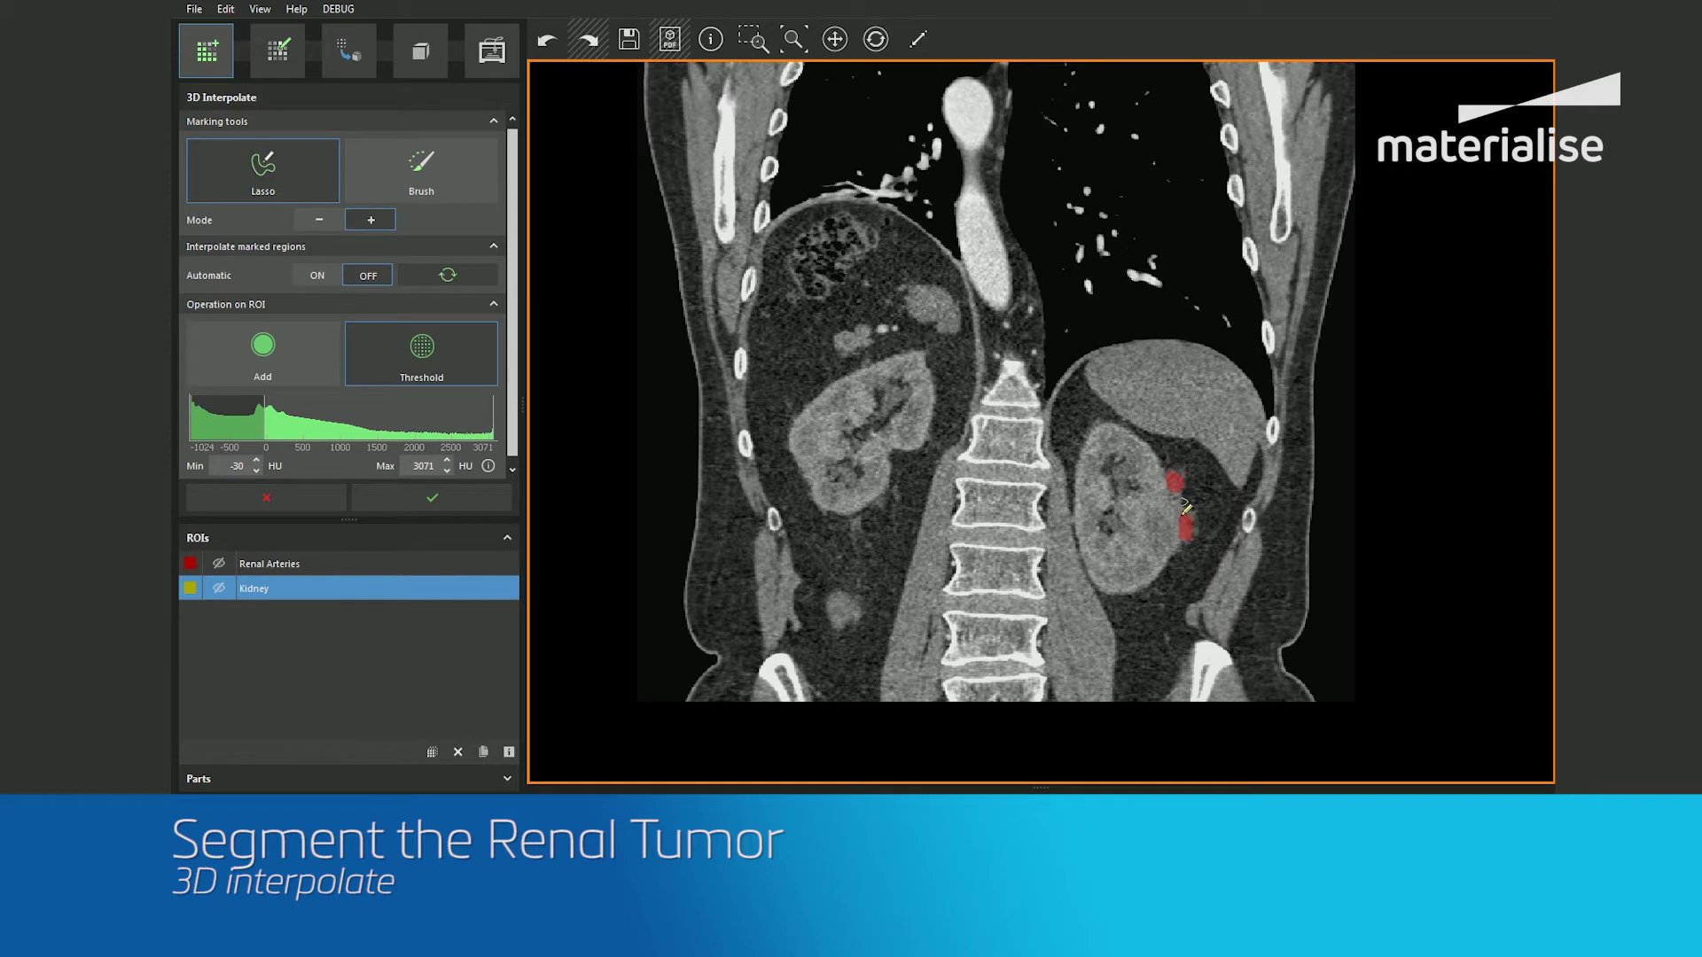
pyautogui.scroll(8, 1190, 532)
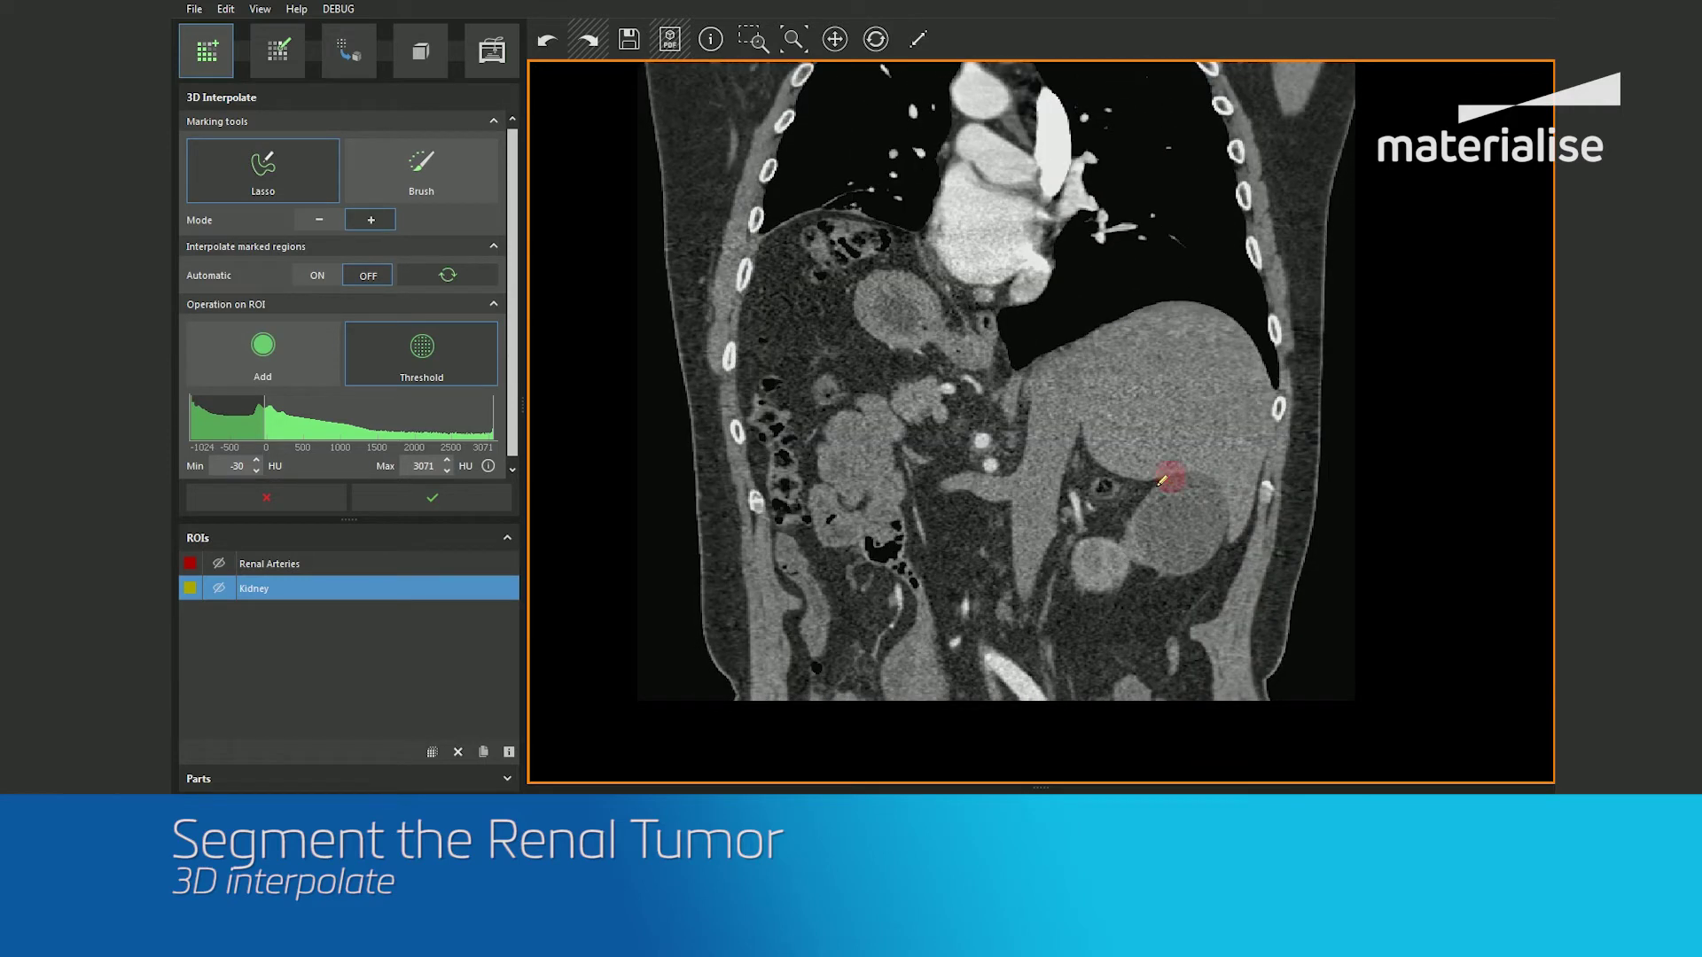
pyautogui.moveTo(1219, 551); pyautogui.dragTo(1227, 523)
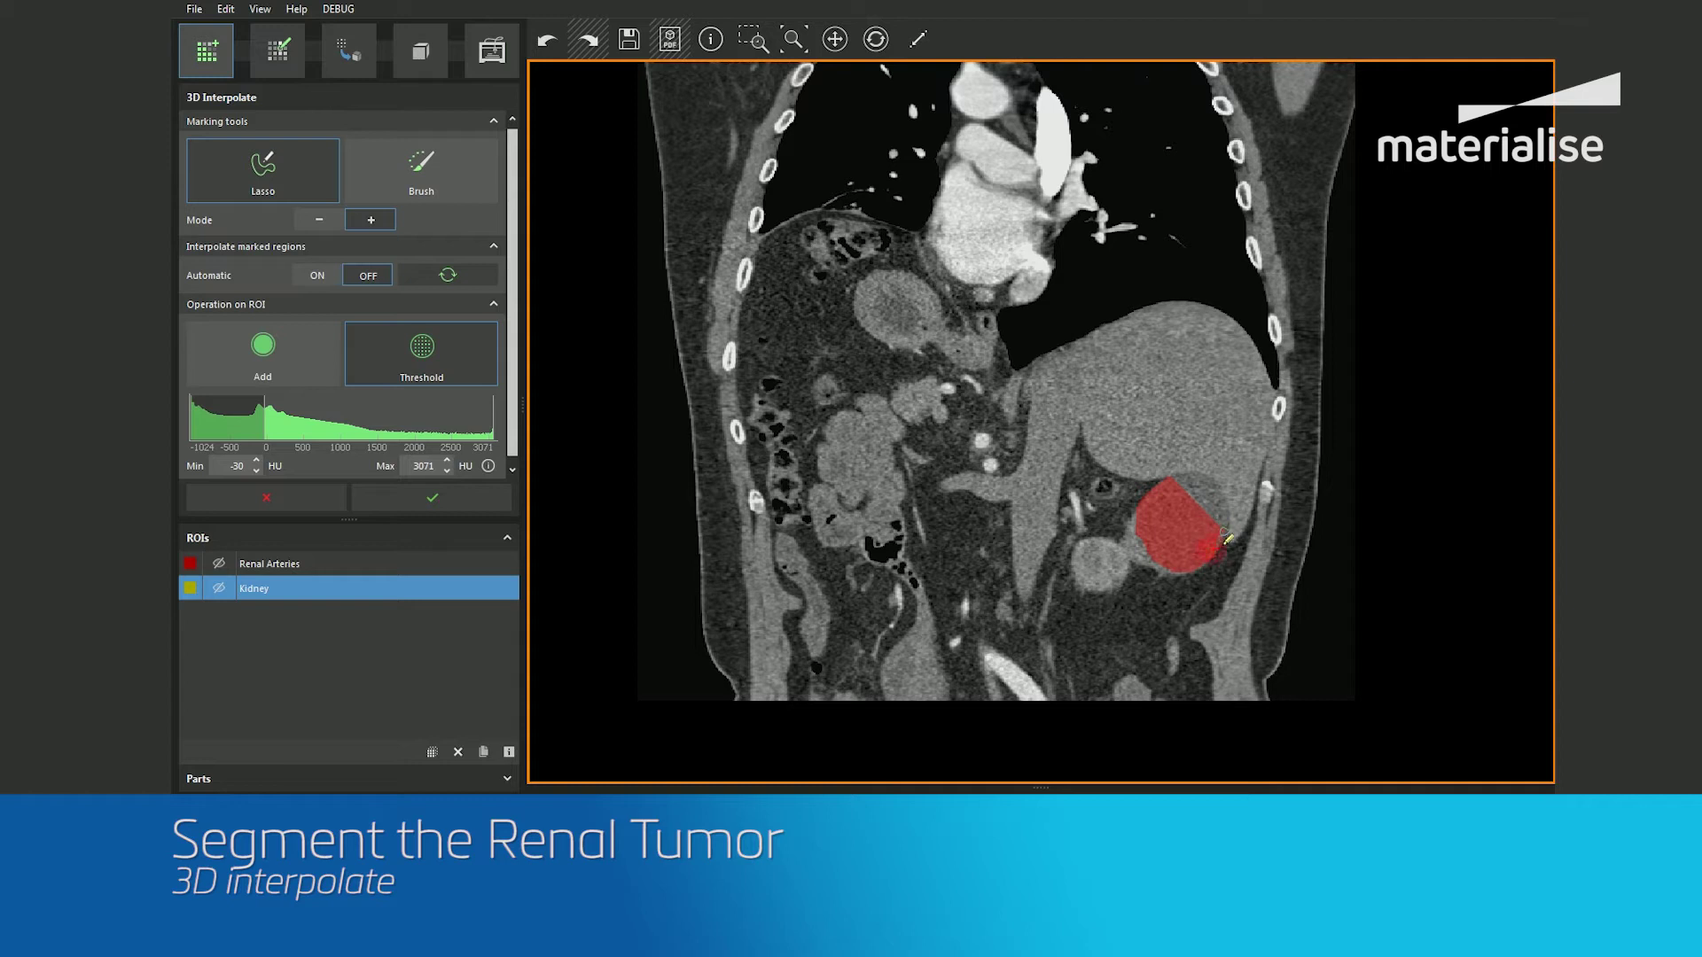
pyautogui.moveTo(1203, 467)
pyautogui.mouseDown()
pyautogui.moveTo(1190, 529)
pyautogui.moveTo(1159, 512)
pyautogui.moveTo(1206, 506)
pyautogui.mouseUp()
pyautogui.scroll(6, 1186, 548)
pyautogui.scroll(-3, 1189, 547)
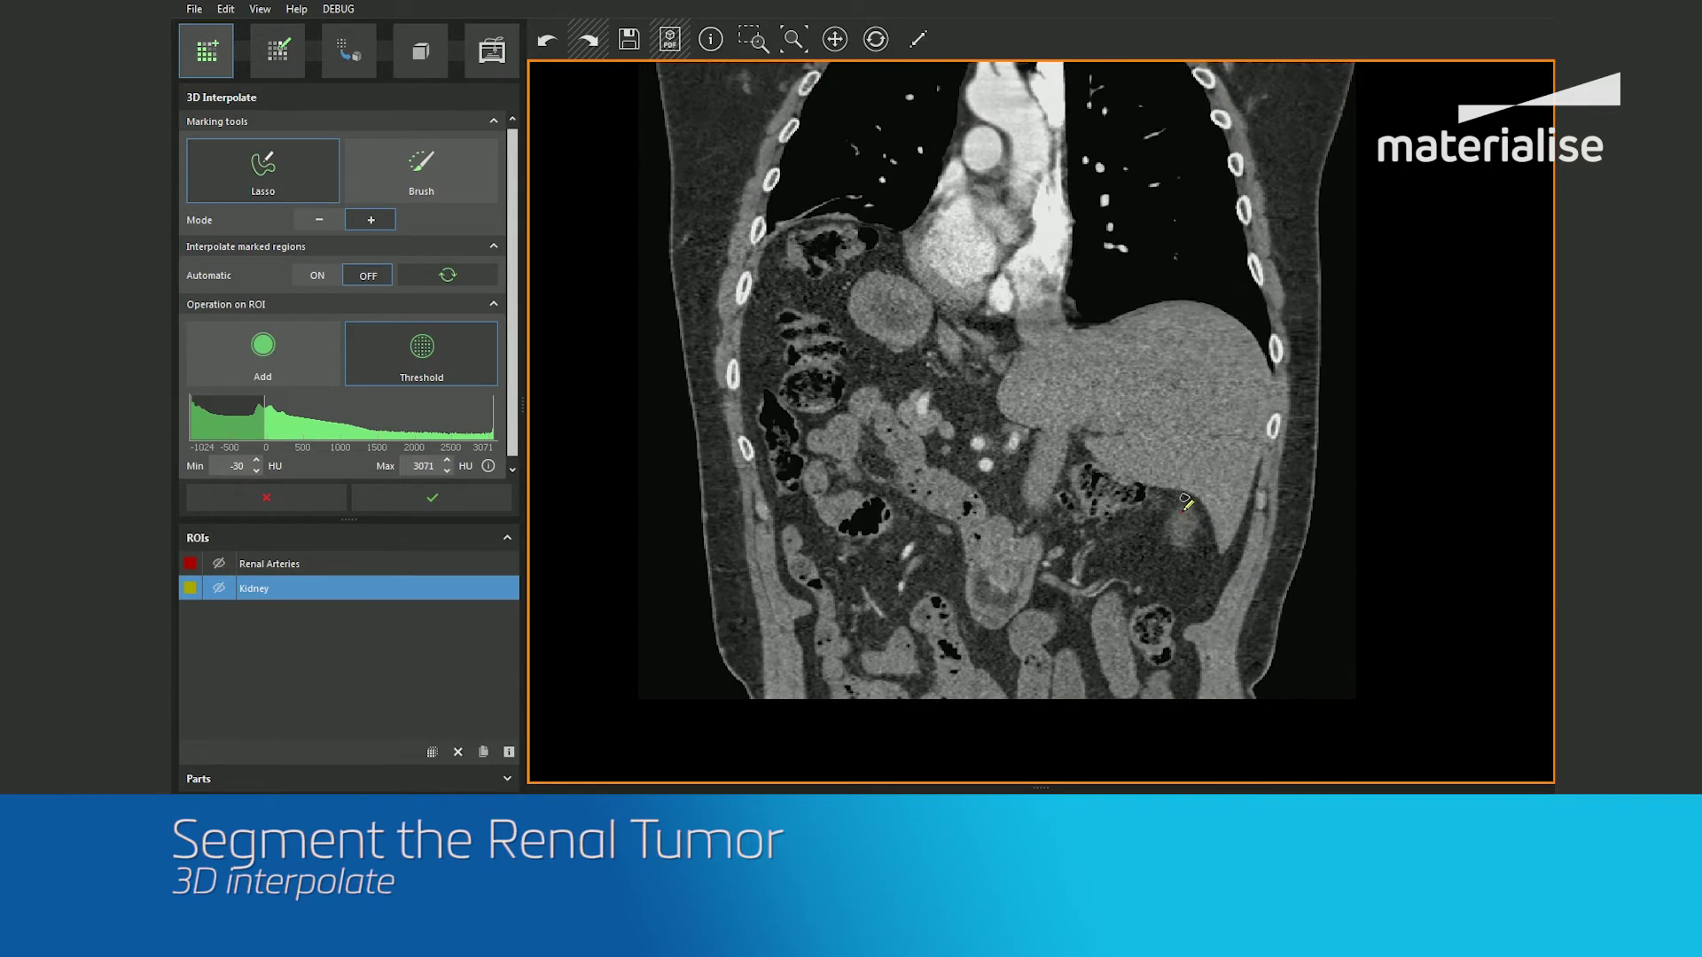
pyautogui.press('space')
pyautogui.scroll(-15, 1350, 269)
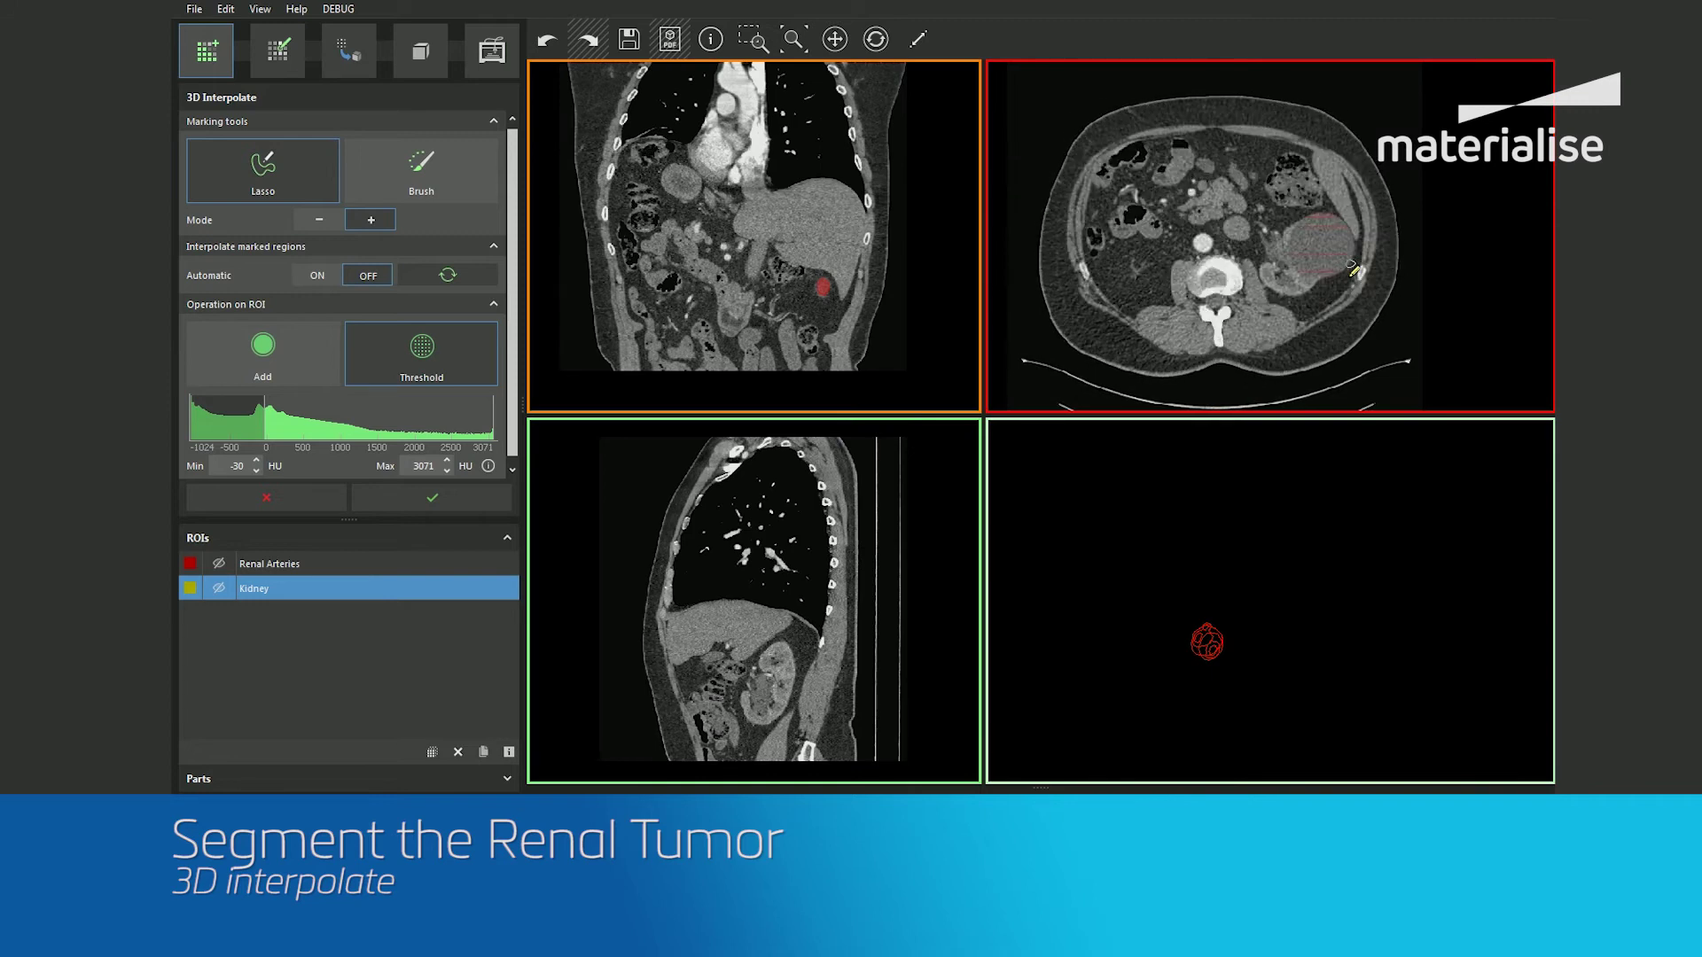
# - Interpolate the tumor outlines between slices and review the filled result across the axial slices
pyautogui.scroll(-5, 1333, 245)
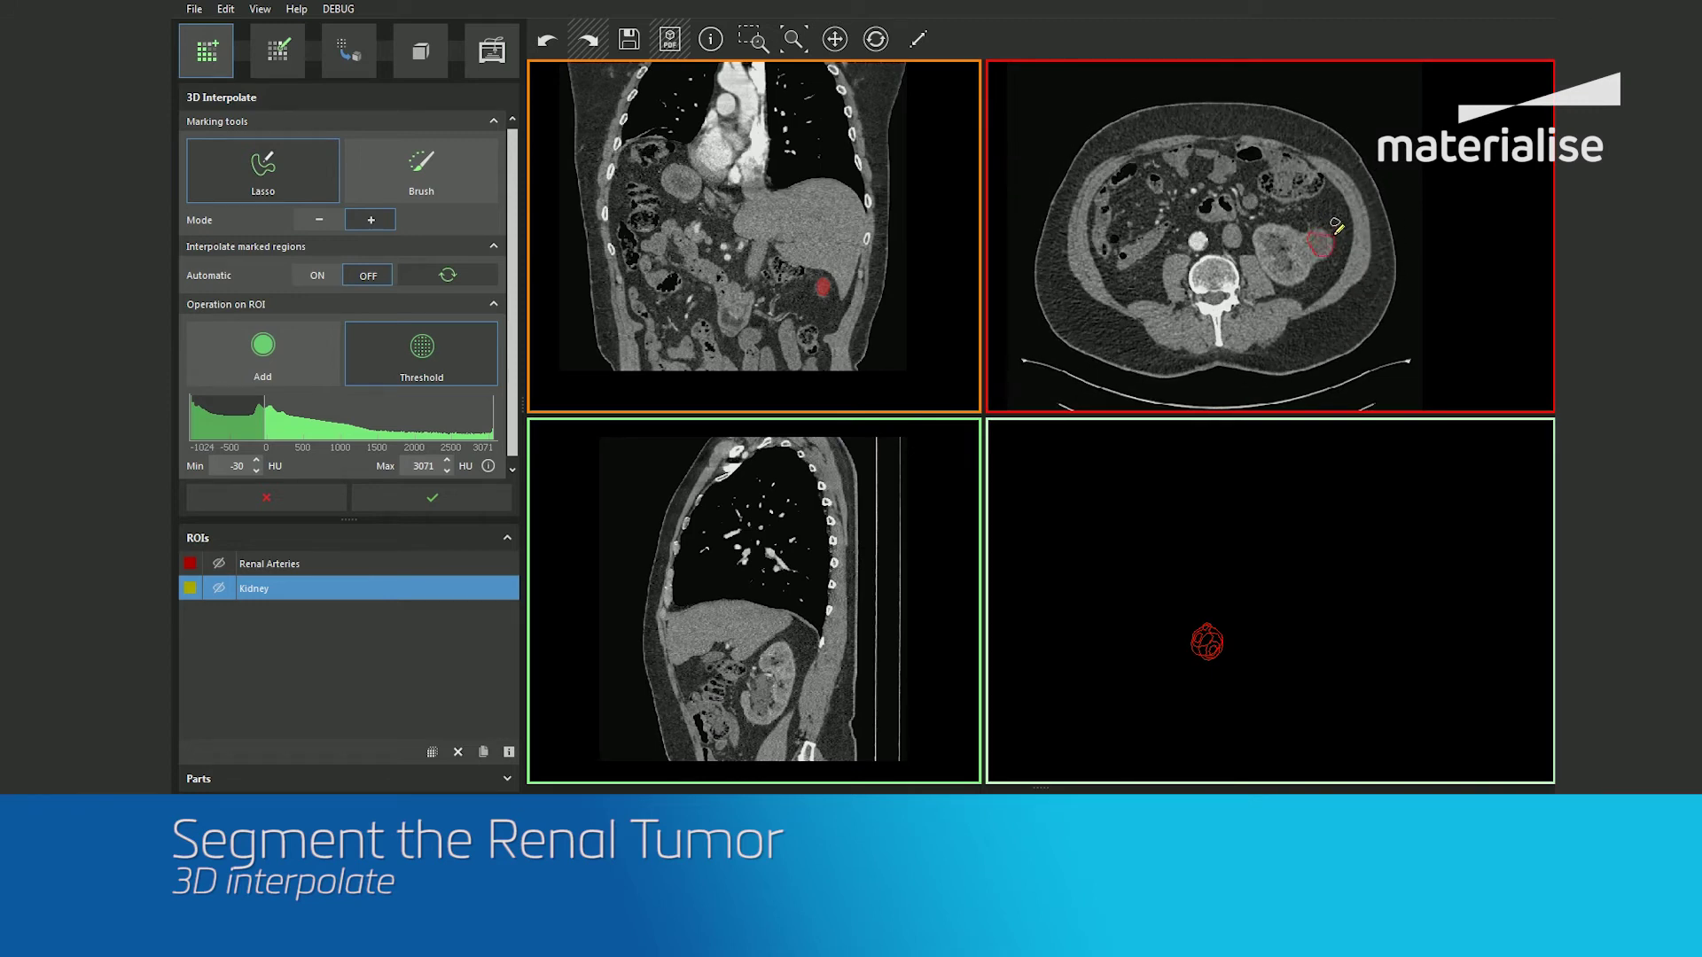
pyautogui.scroll(-3, 1336, 226)
pyautogui.click(459, 275)
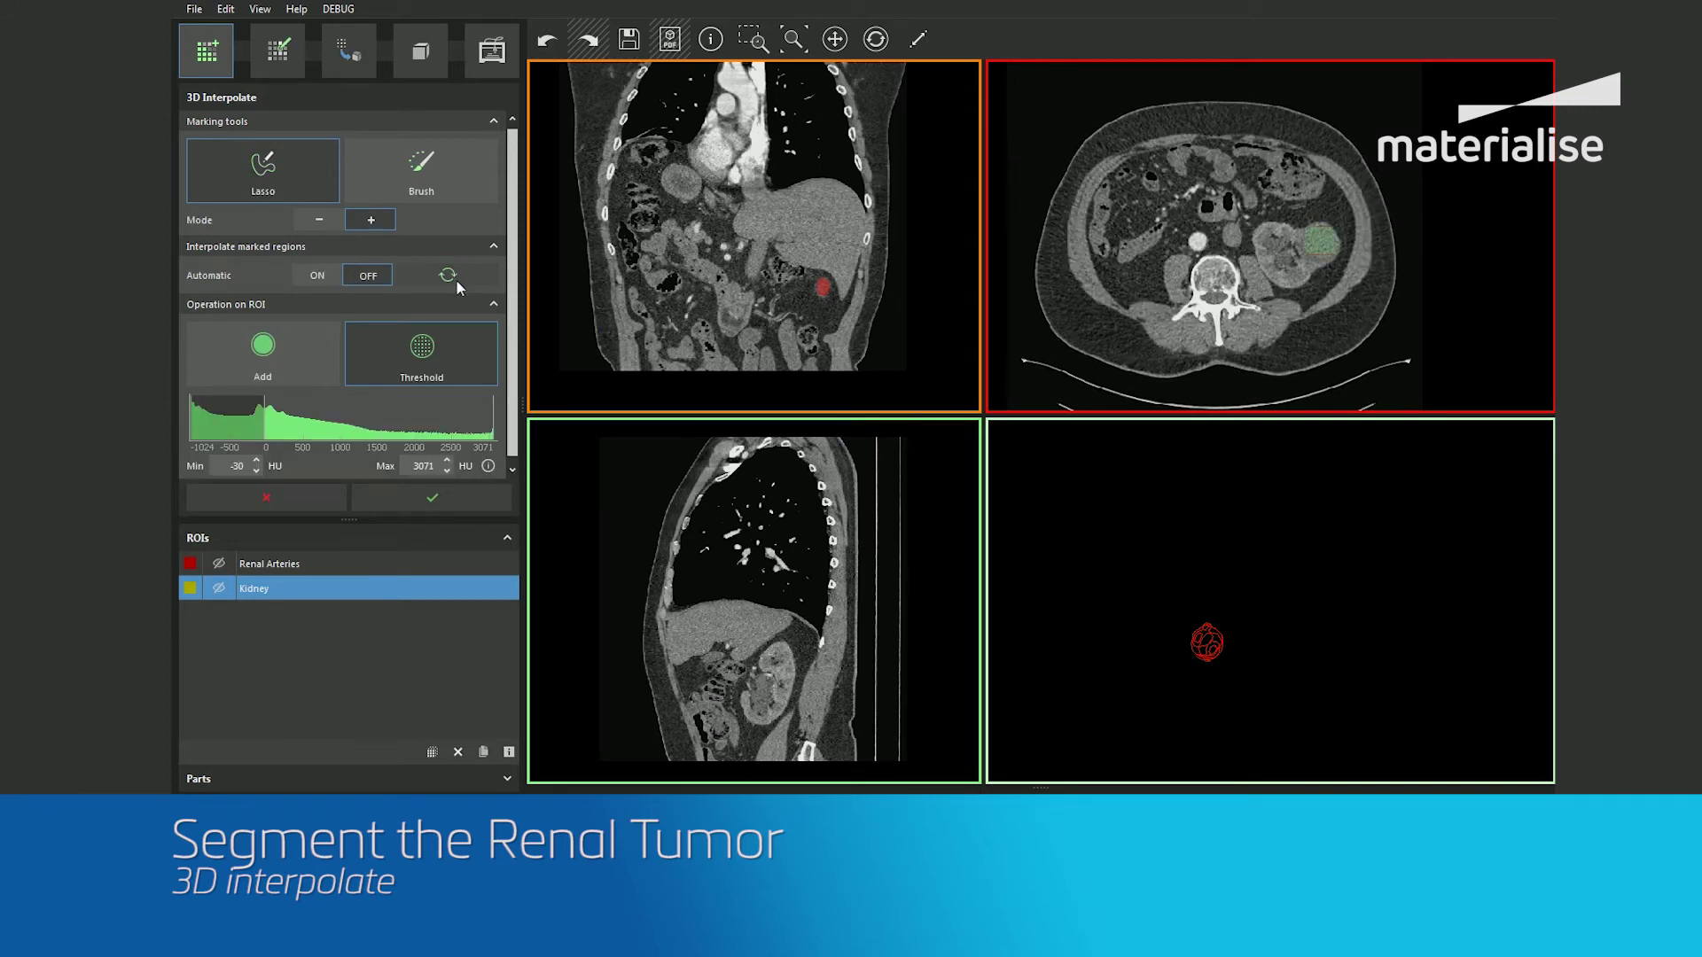
pyautogui.scroll(3, 1325, 266)
pyautogui.keyDown('ctrl'); pyautogui.scroll(3, 1325, 266); pyautogui.keyUp('ctrl')
pyautogui.scroll(4, 1316, 250)
pyautogui.keyDown('ctrl'); pyautogui.scroll(5, 1315, 245); pyautogui.keyUp('ctrl')
pyautogui.scroll(-10, 1315, 241)
pyautogui.scroll(-5, 1327, 218)
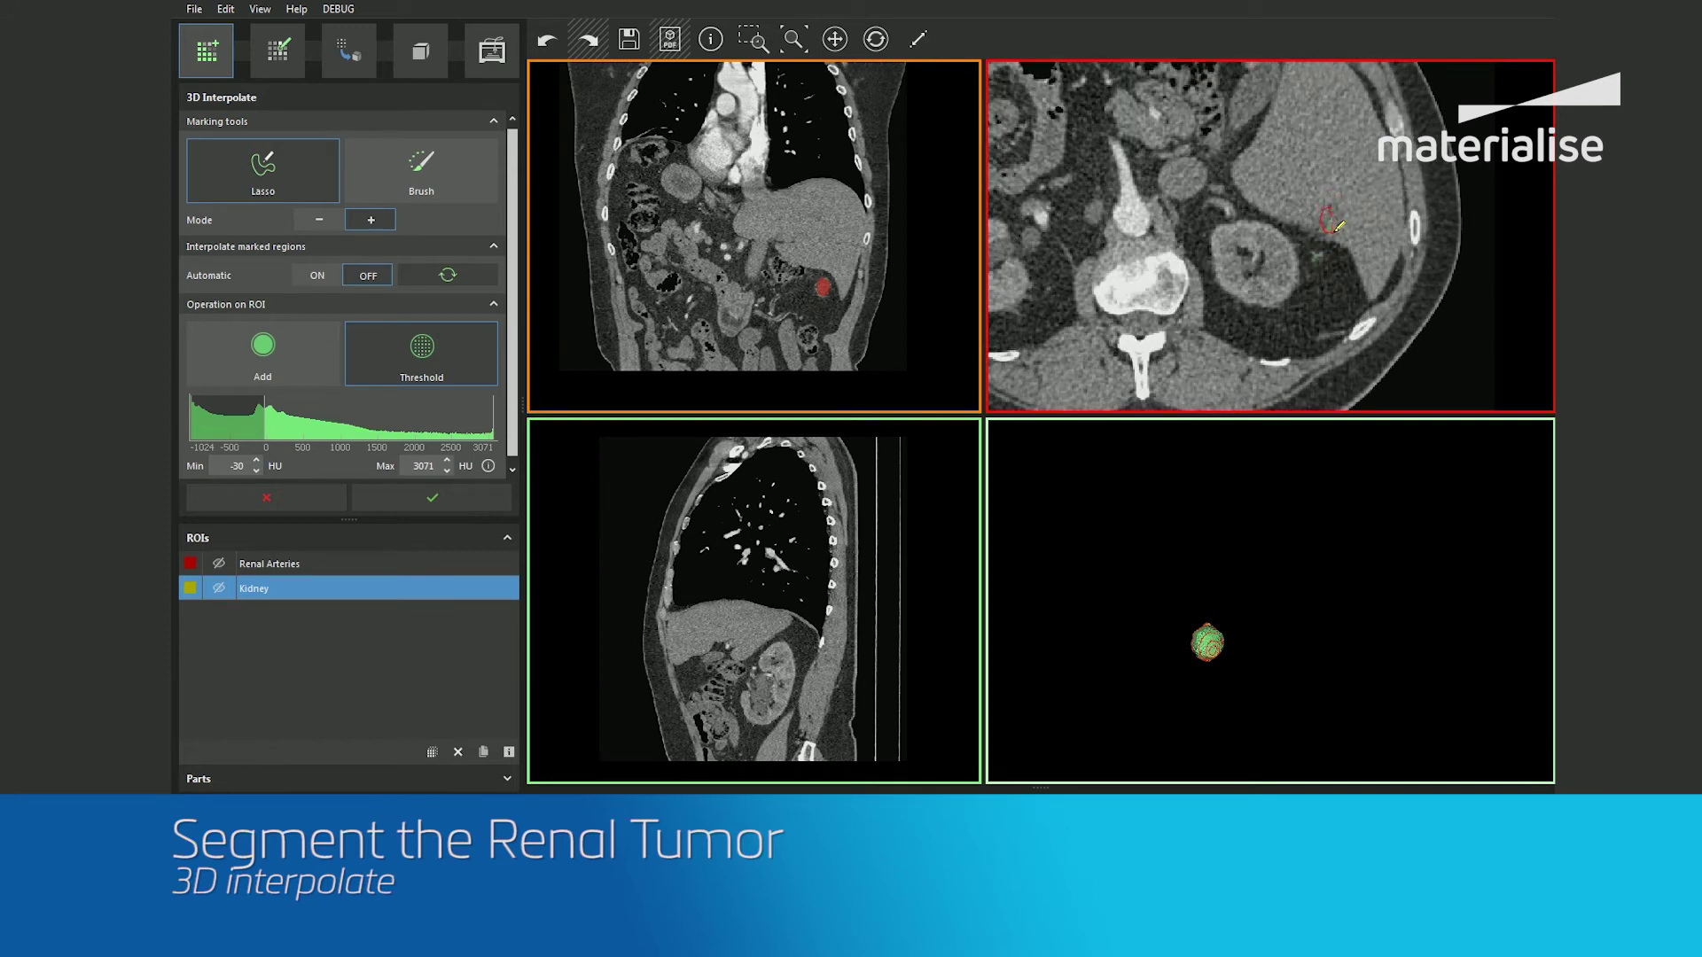
pyautogui.scroll(10, 1344, 204)
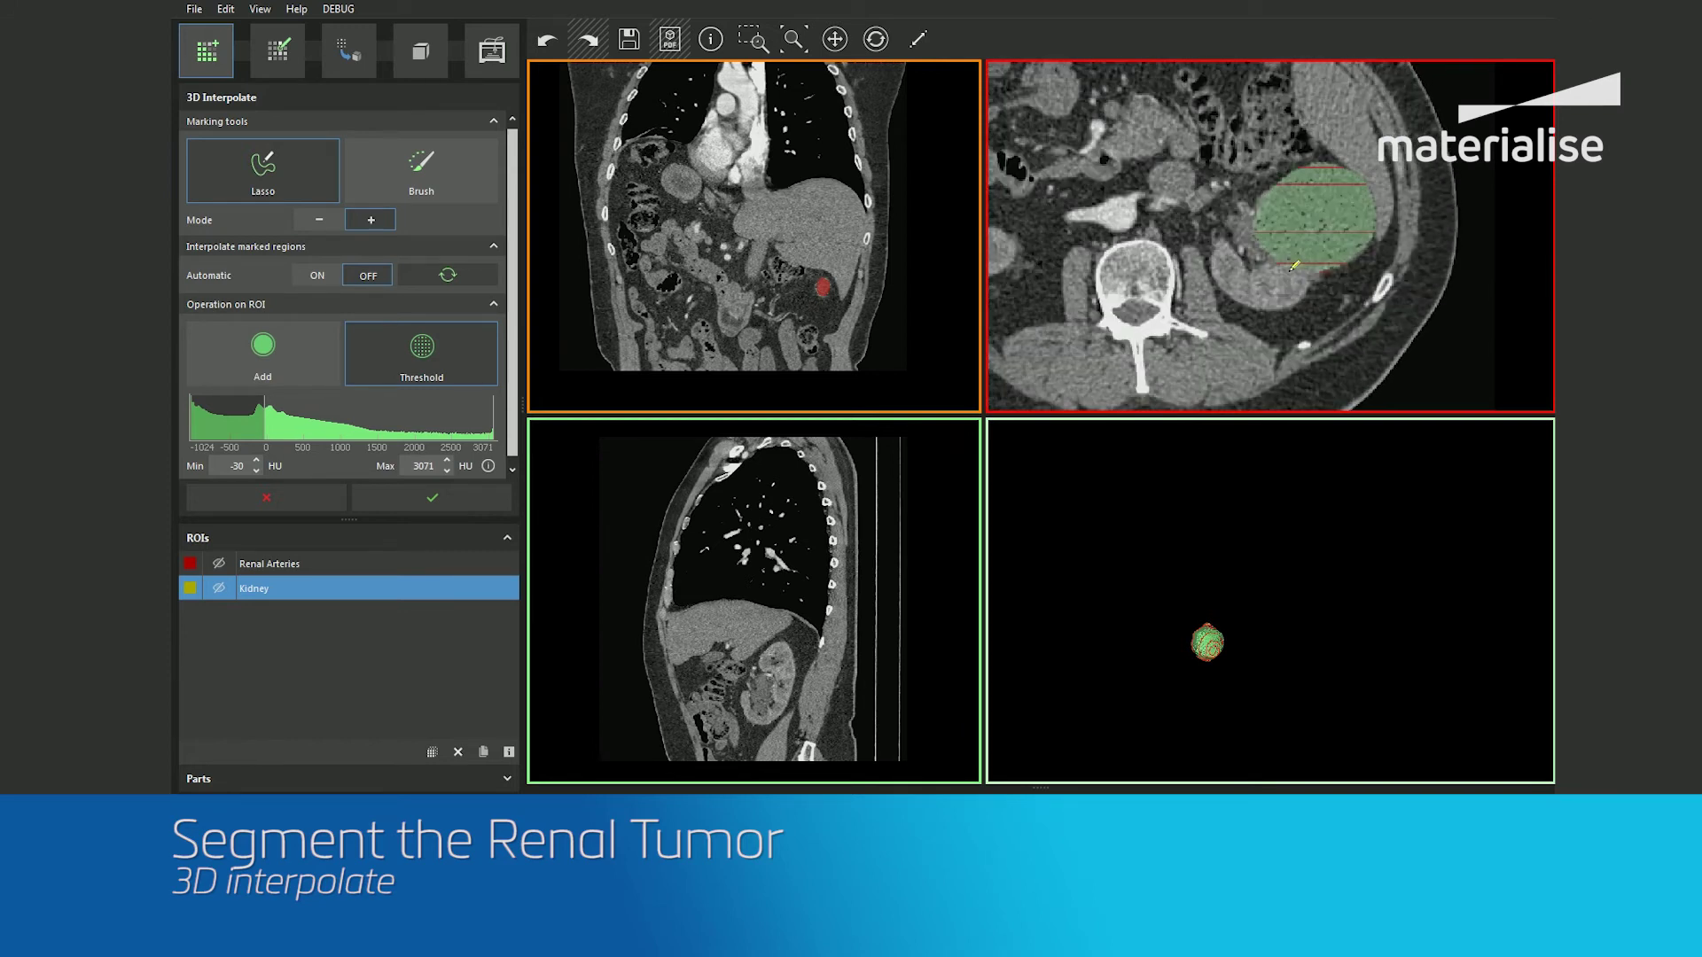
pyautogui.scroll(-5, 1316, 275)
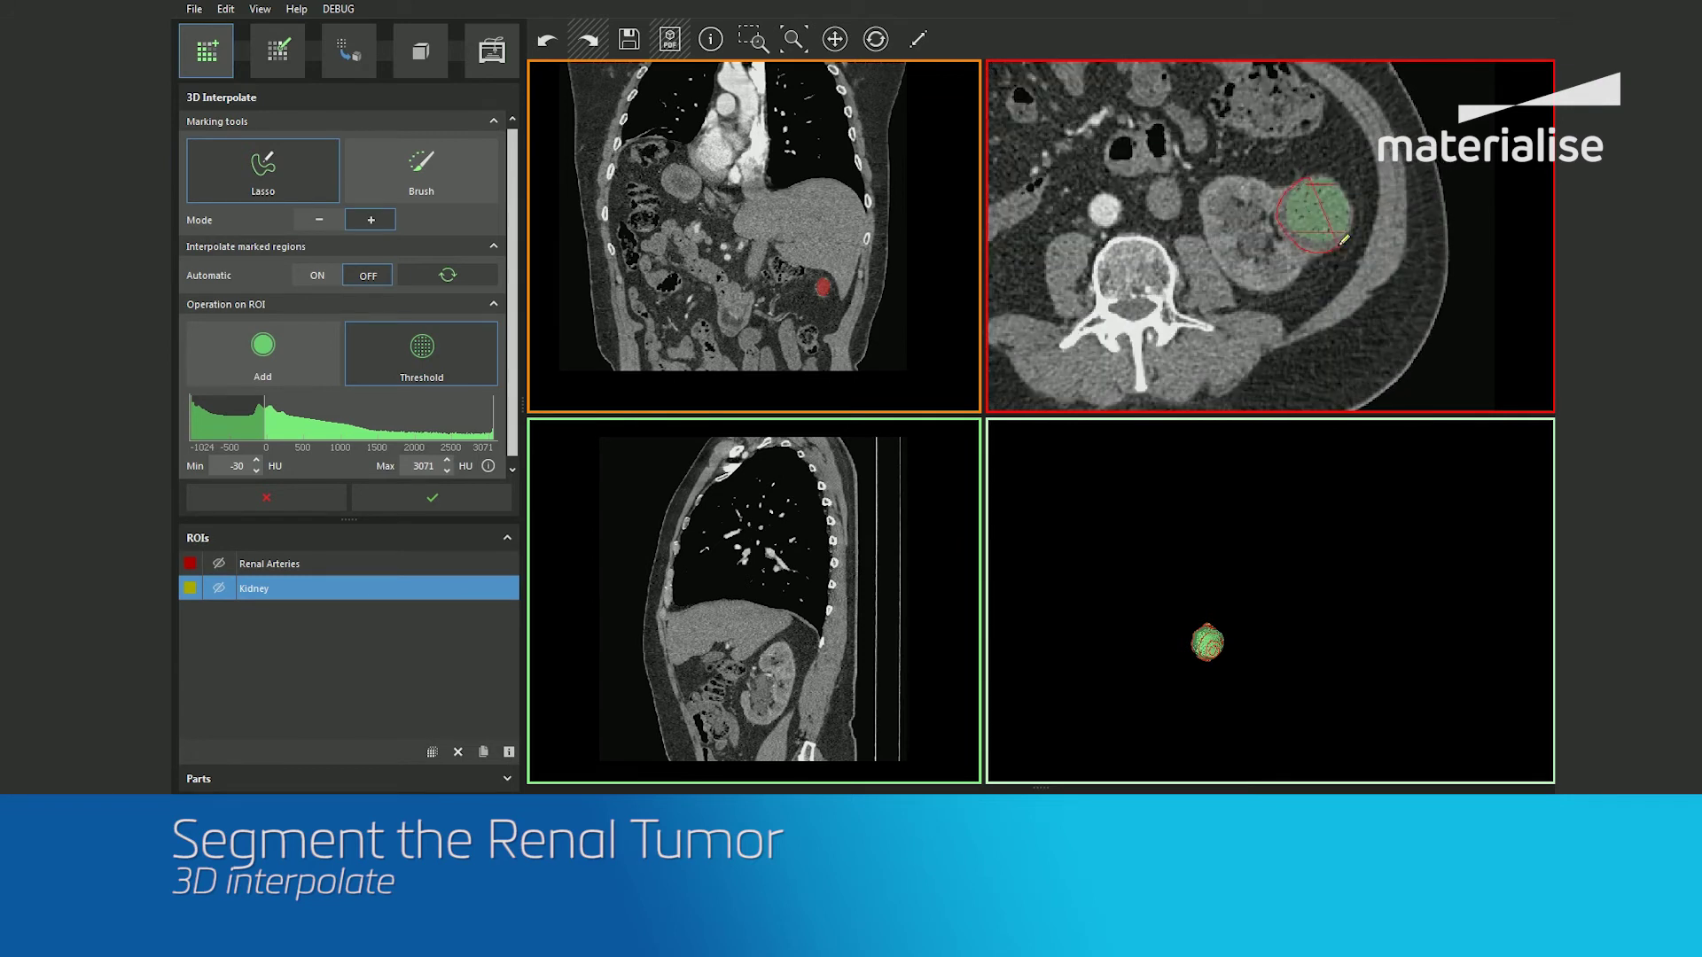
pyautogui.scroll(-5, 1336, 171)
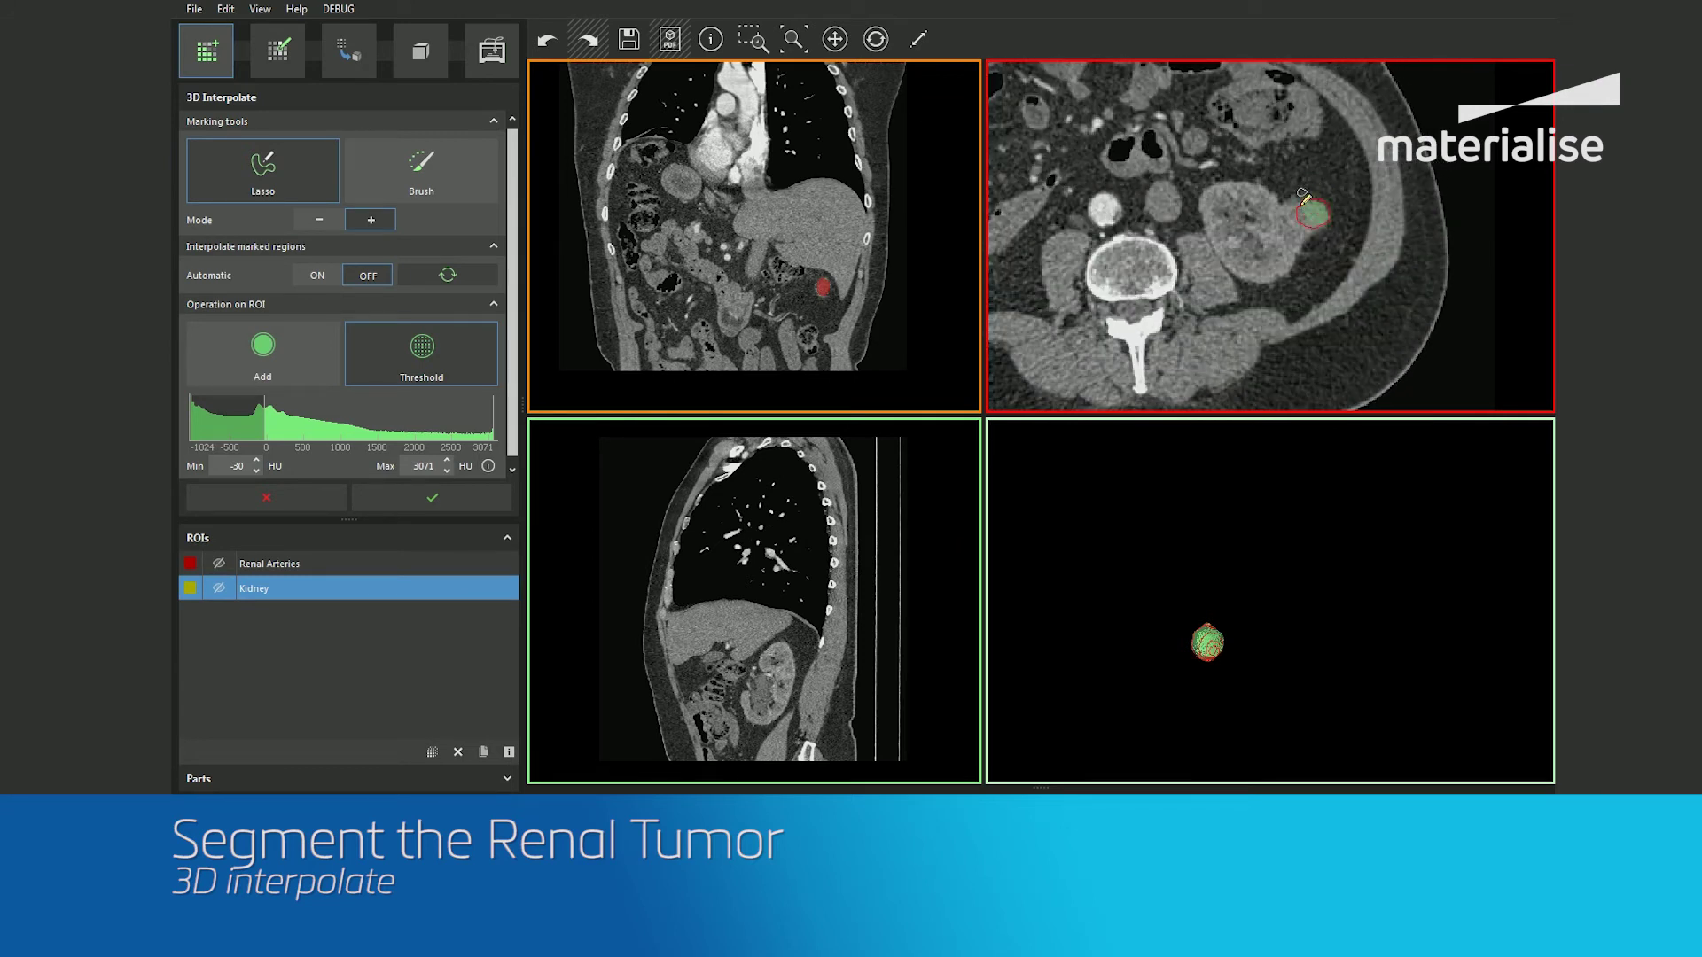
pyautogui.scroll(-3, 1305, 188)
# - Recalculate the interpolation and apply it as the cyan 'New ROI' tumor region
pyautogui.click(448, 275)
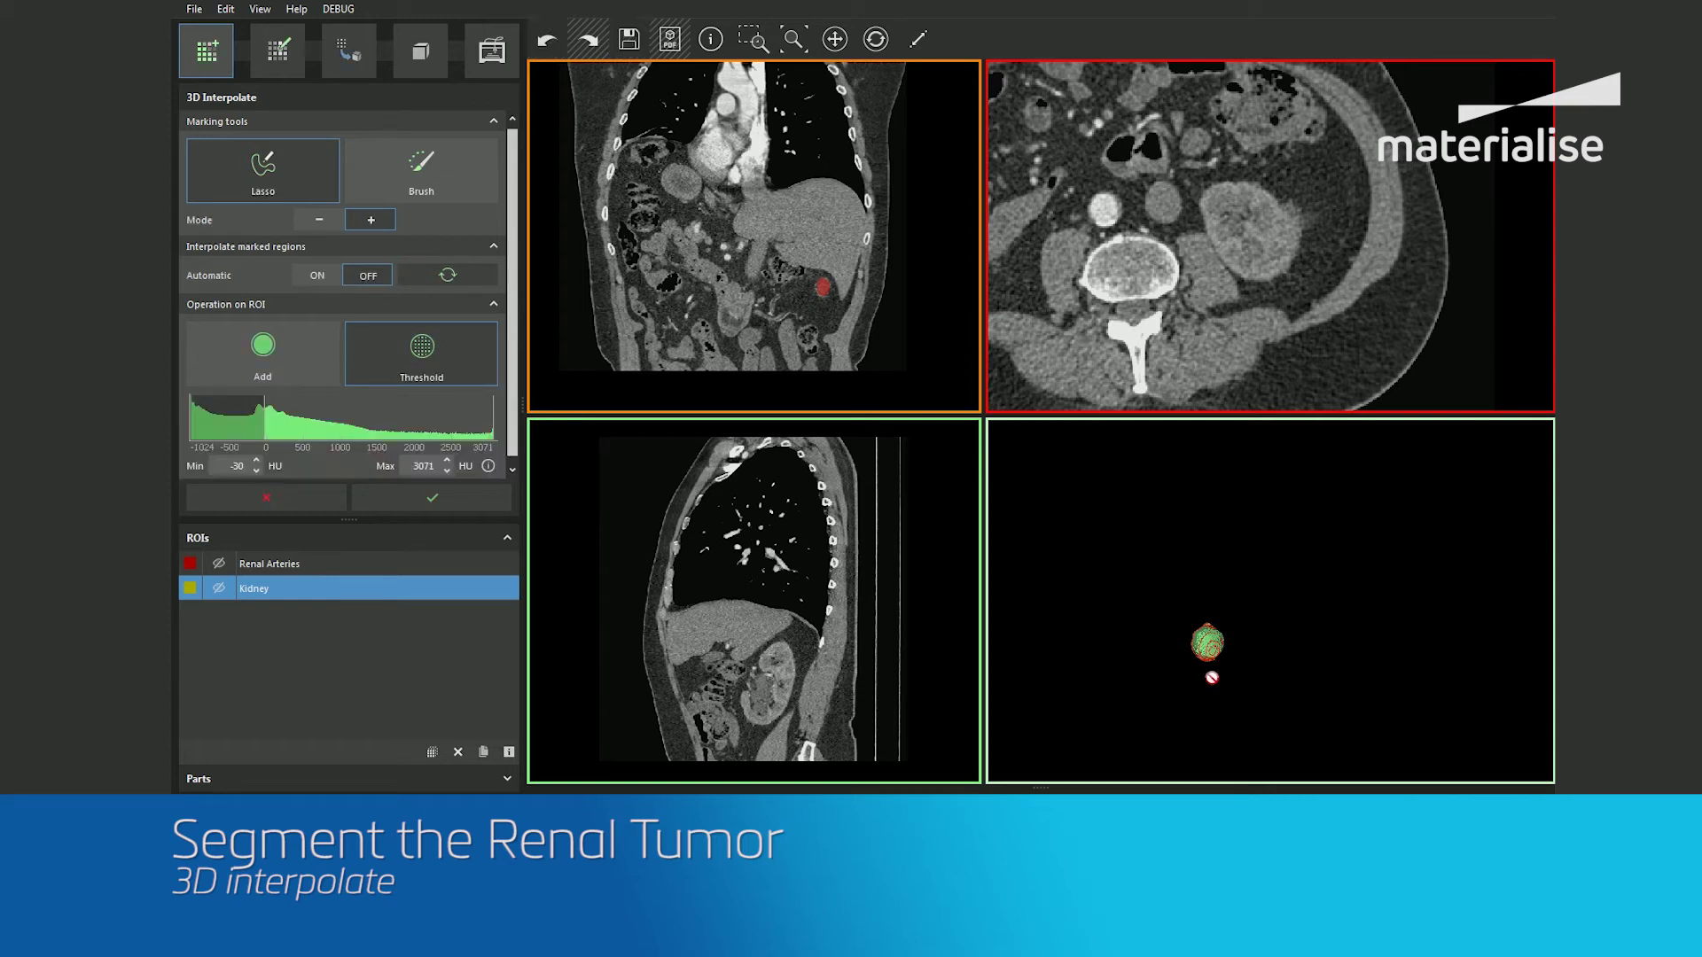
pyautogui.scroll(10, 1248, 252)
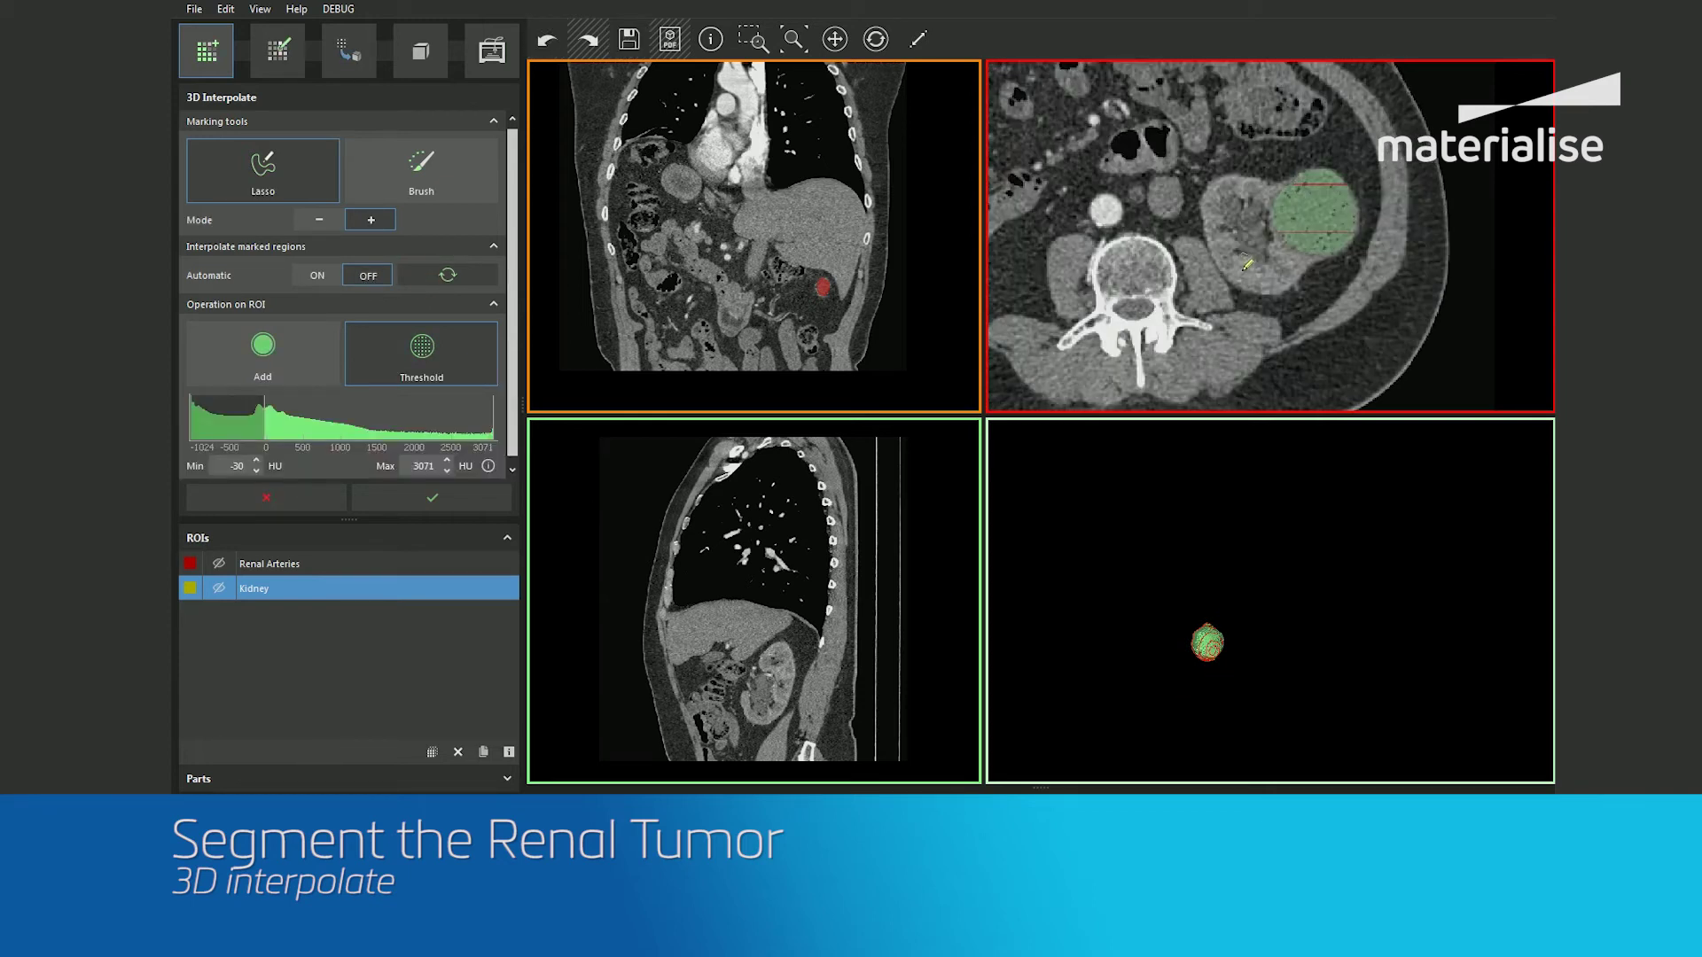
pyautogui.scroll(6, 1204, 656)
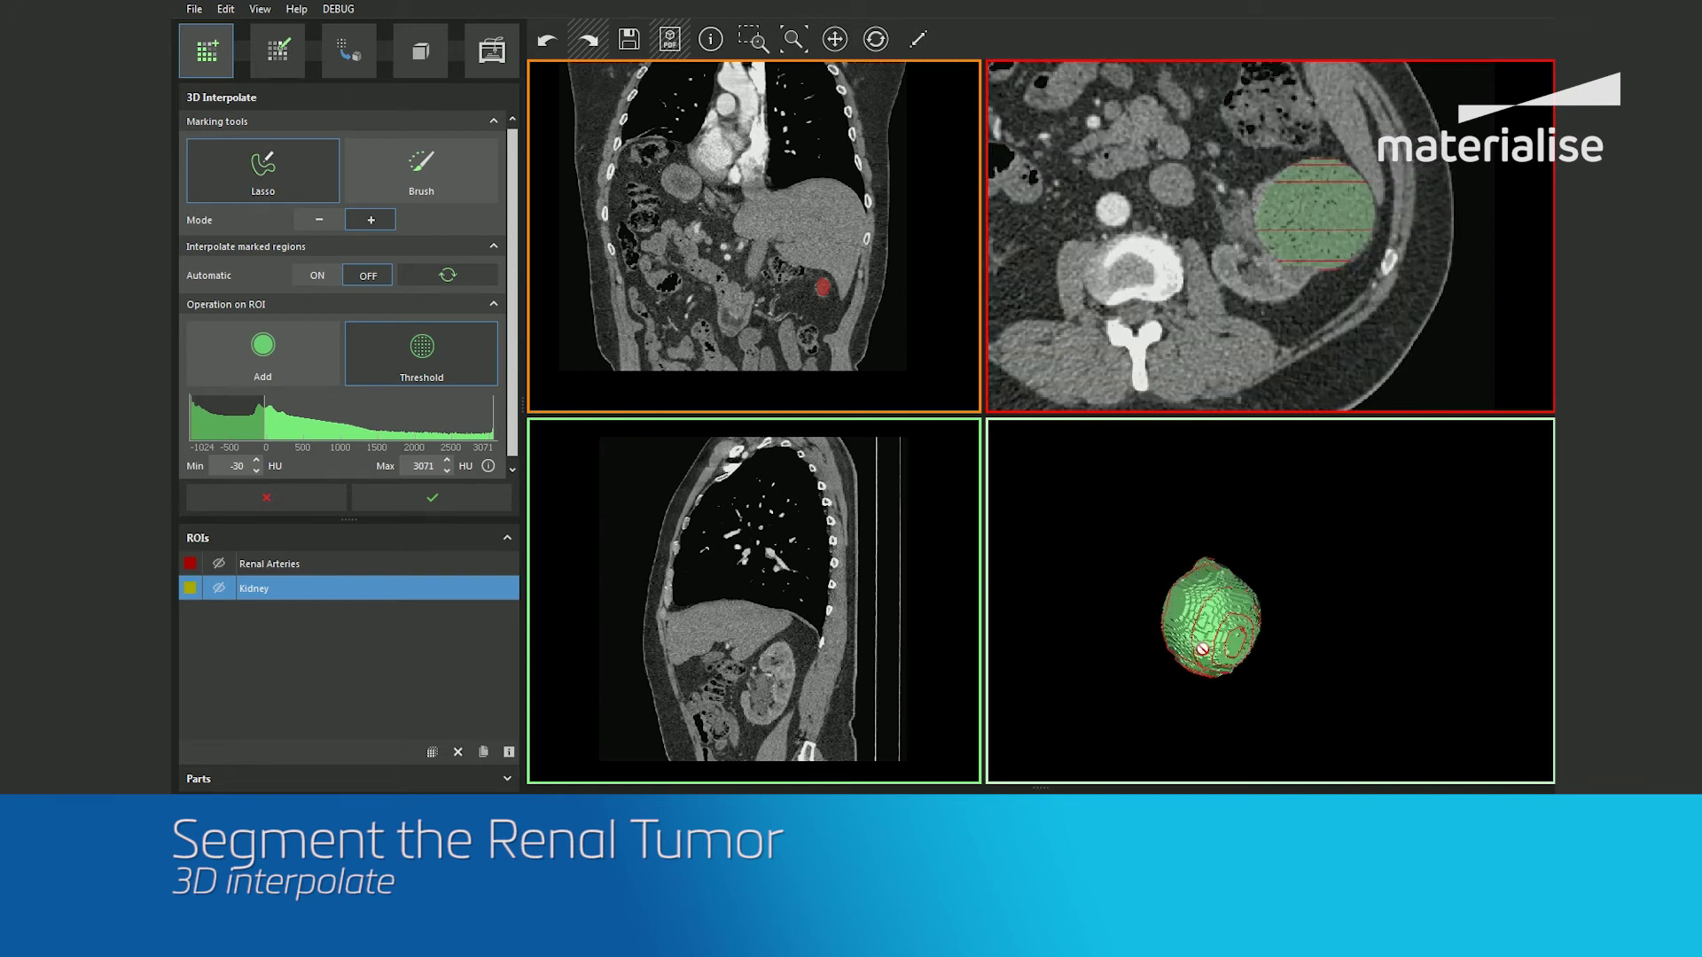
pyautogui.scroll(-1, 479, 417)
pyautogui.click(461, 497)
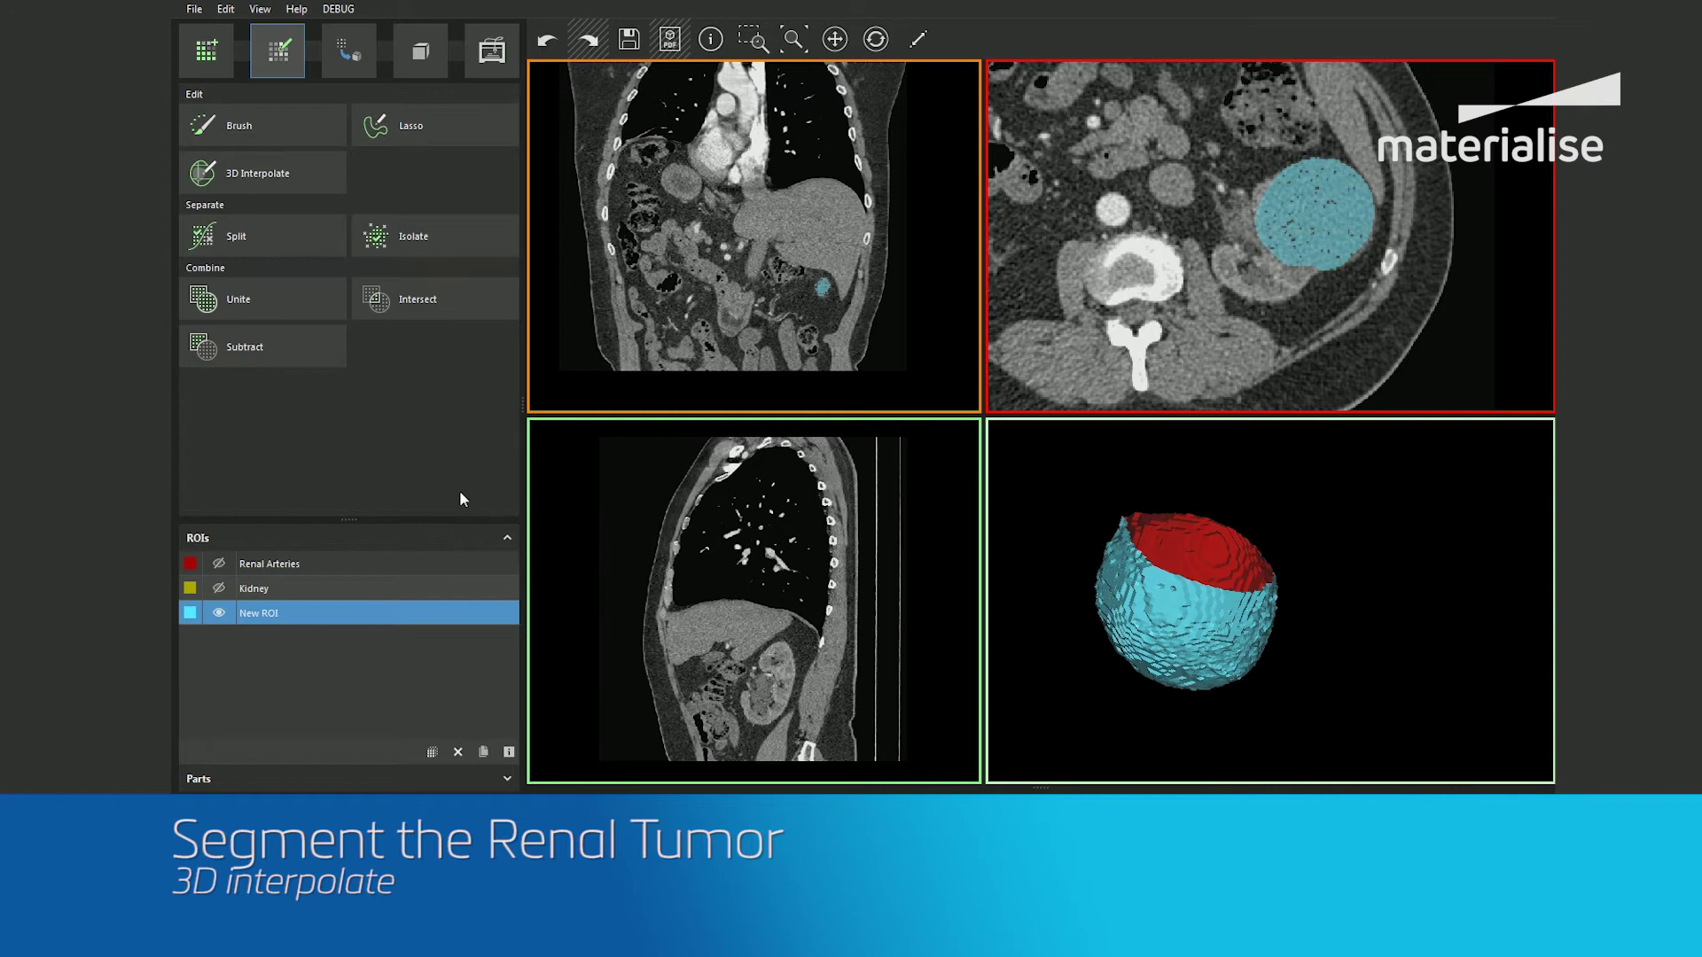
# - Rename the new region to 'Tumor' and colour it purple
pyautogui.doubleClick(269, 614)
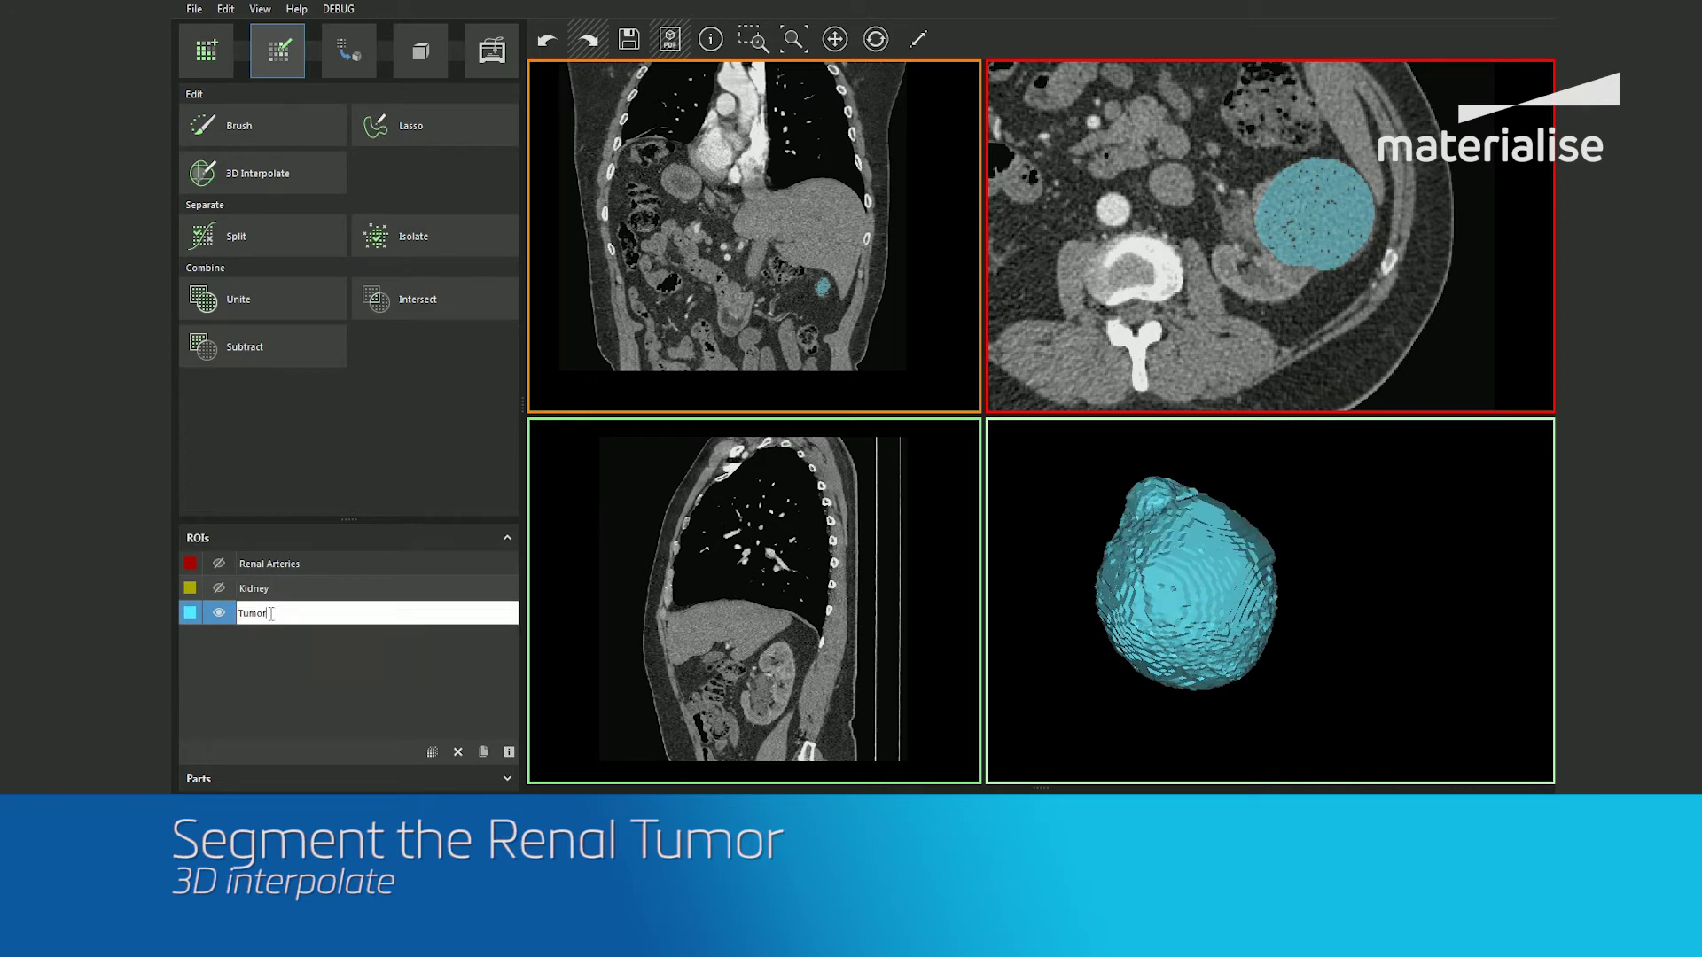
pyautogui.press('Return')
pyautogui.click(190, 612)
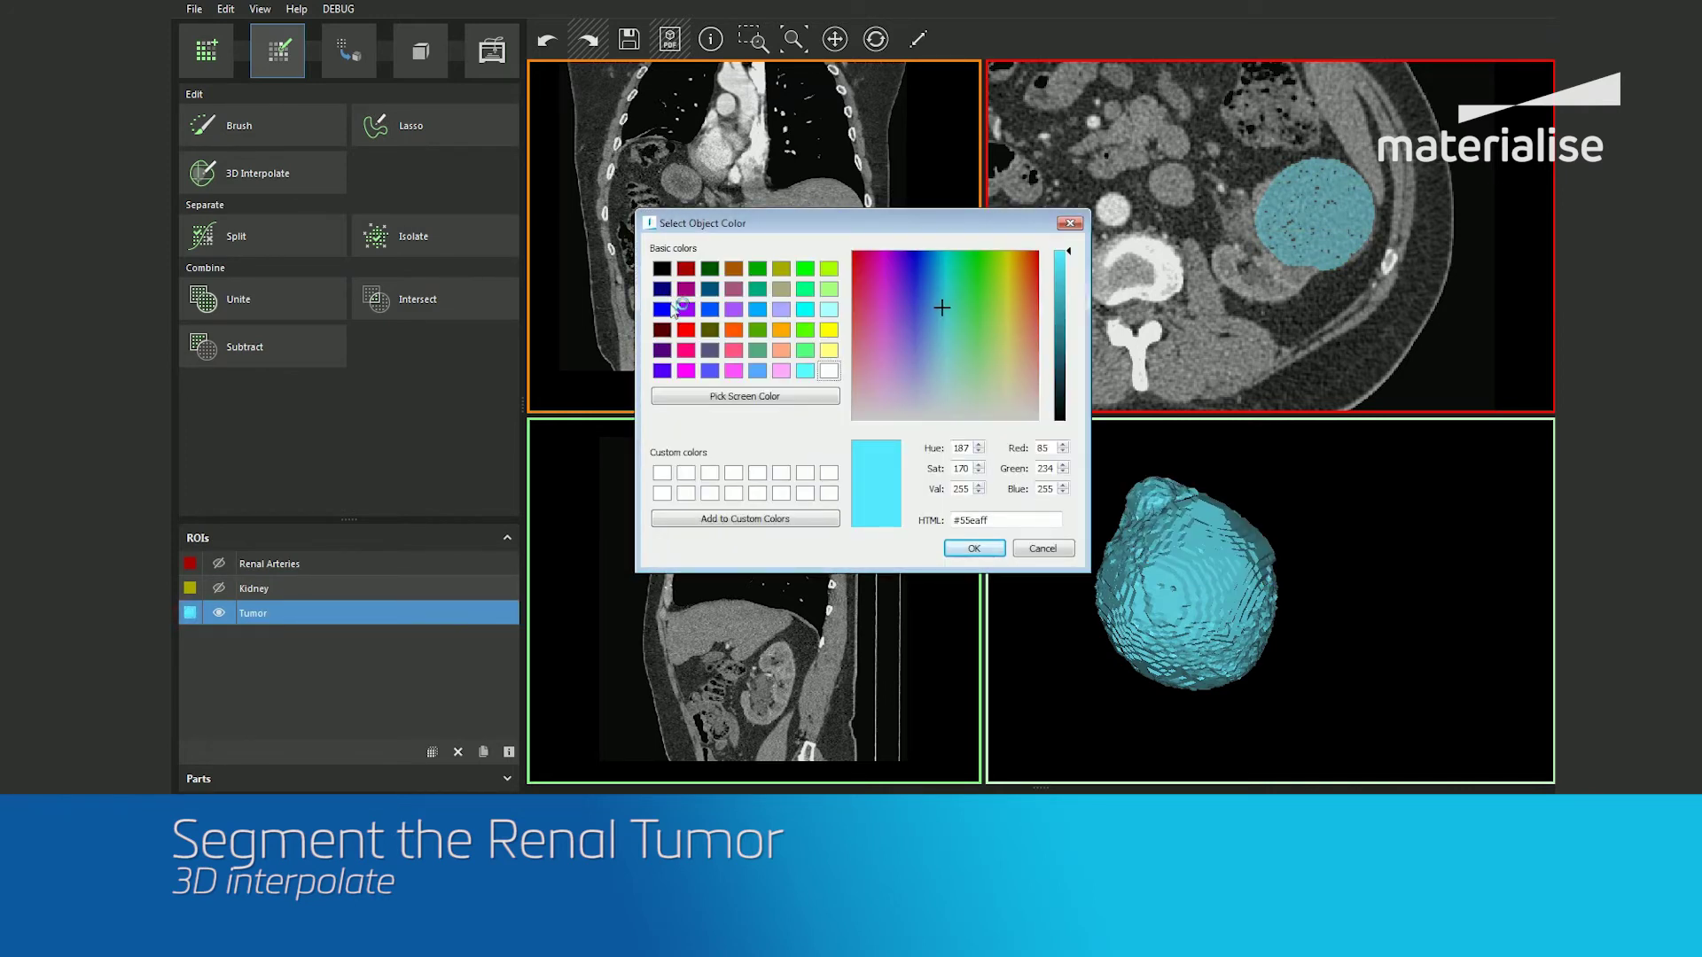
pyautogui.click(686, 309)
pyautogui.click(975, 549)
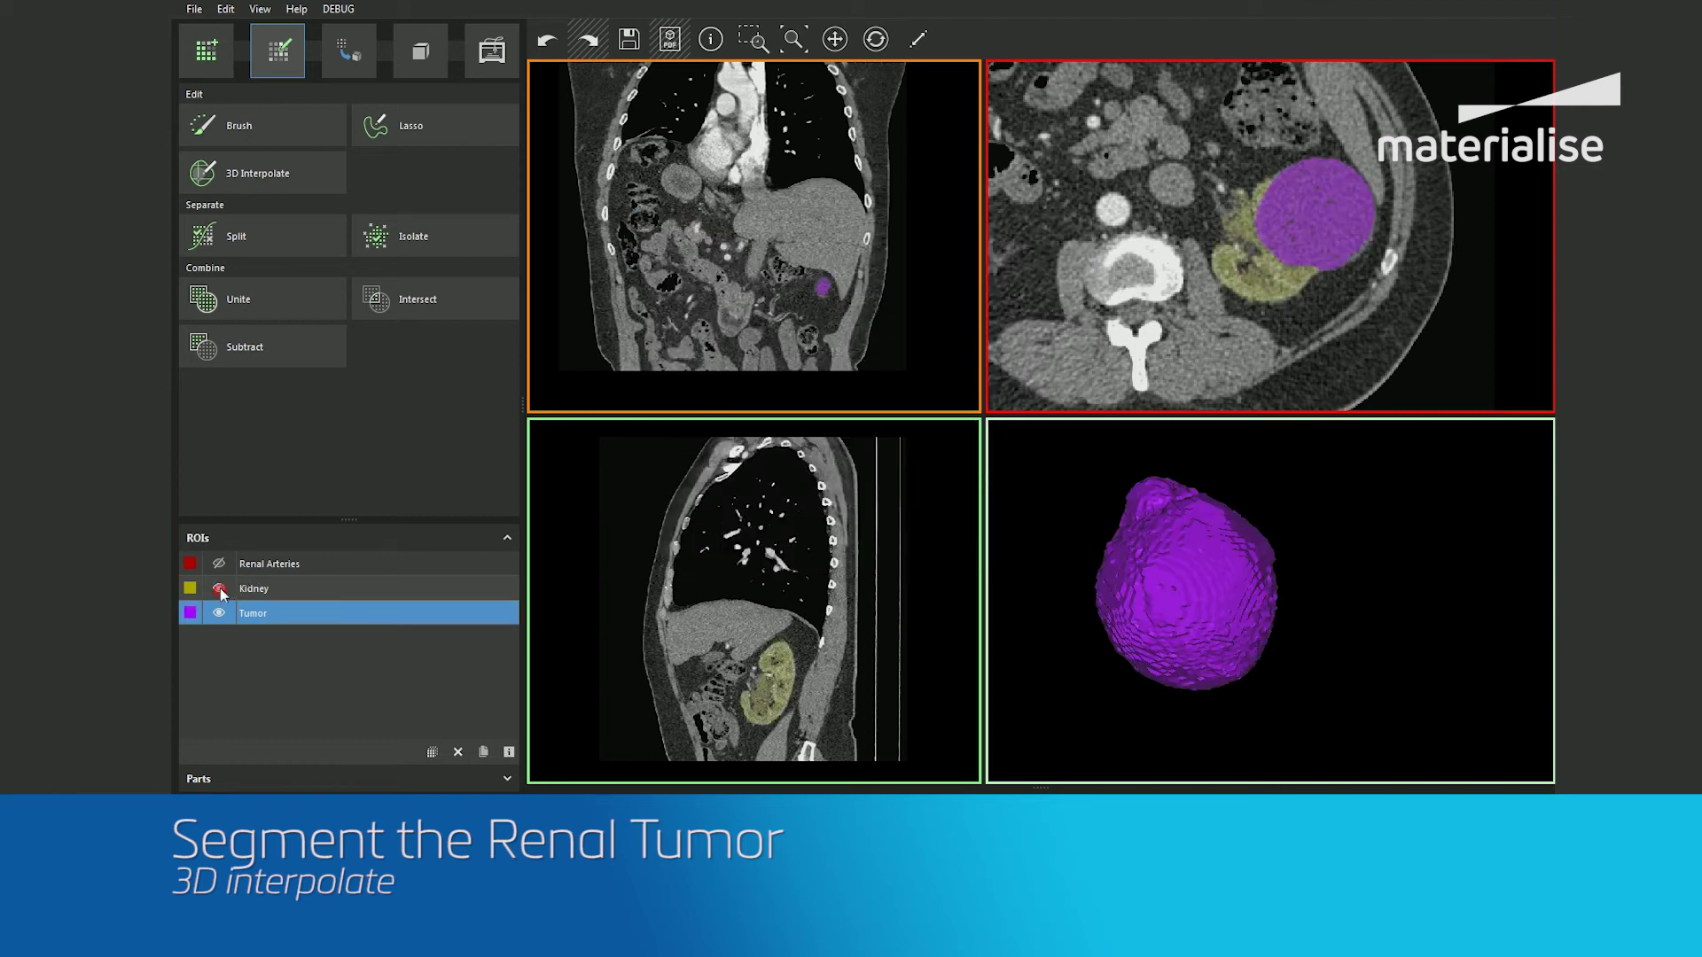
# - Show the Renal Arteries and rotate the 3D view to see them beside the kidney and tumor
pyautogui.click(219, 567)
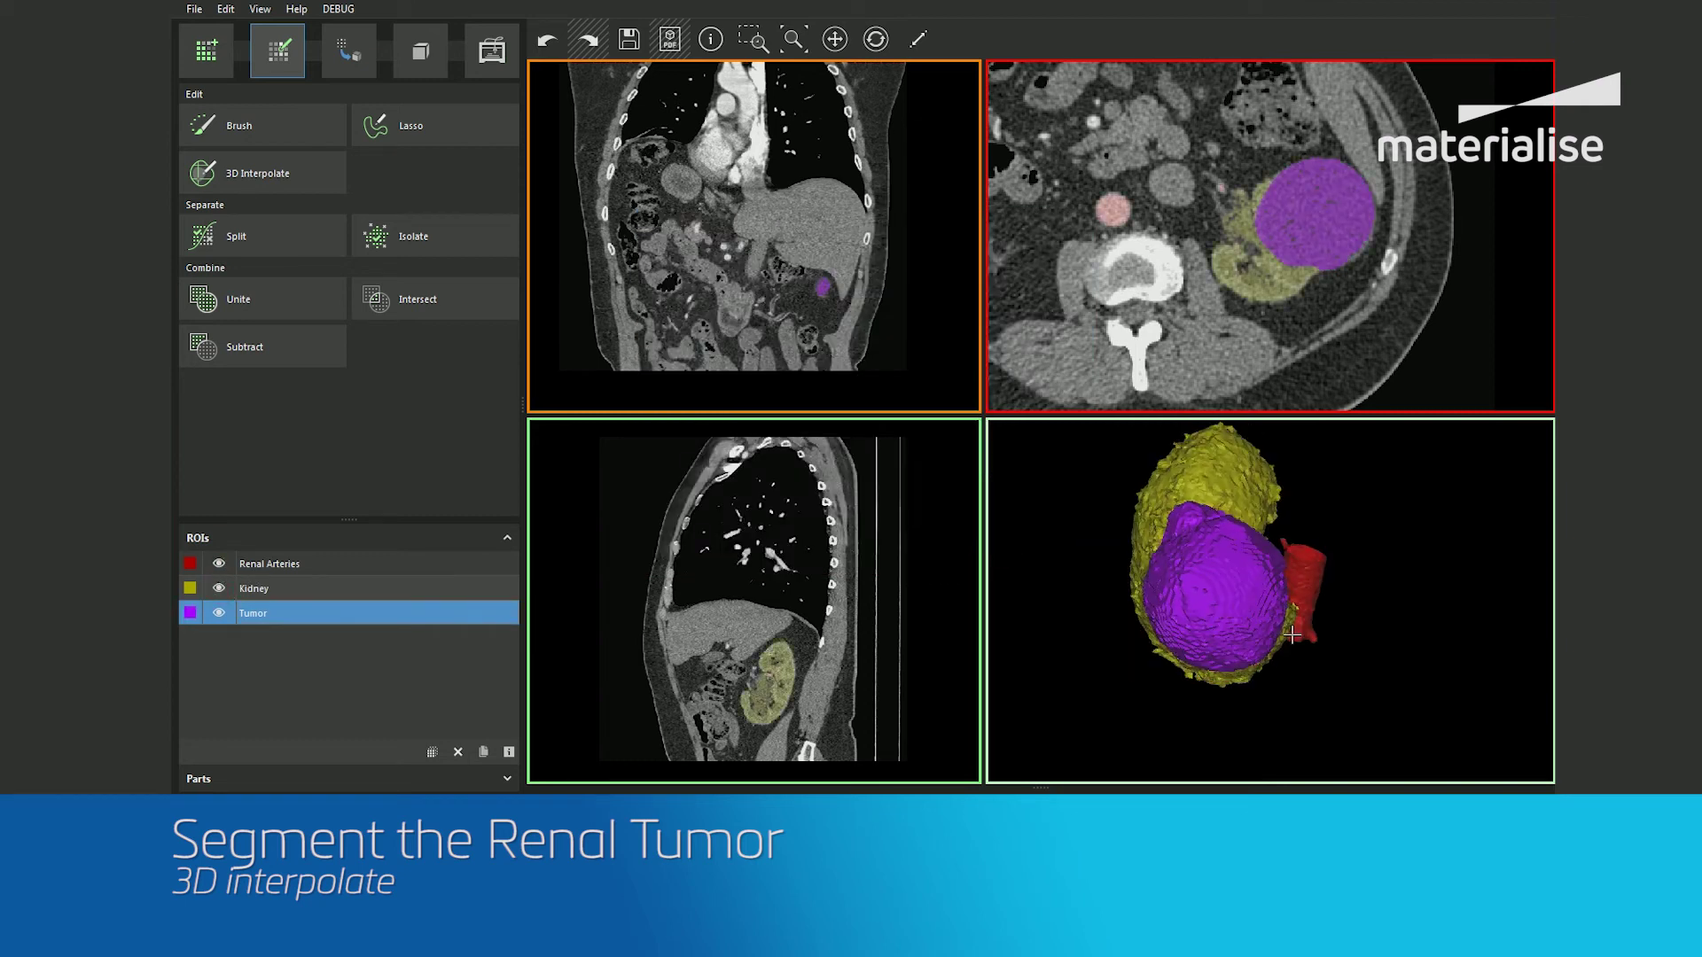
pyautogui.moveTo(1263, 608); pyautogui.dragTo(1214, 615, button='right')
pyautogui.moveTo(1500, 618); pyautogui.dragTo(1342, 602, button='middle')
pyautogui.moveTo(1490, 614); pyautogui.dragTo(1241, 611, button='right')
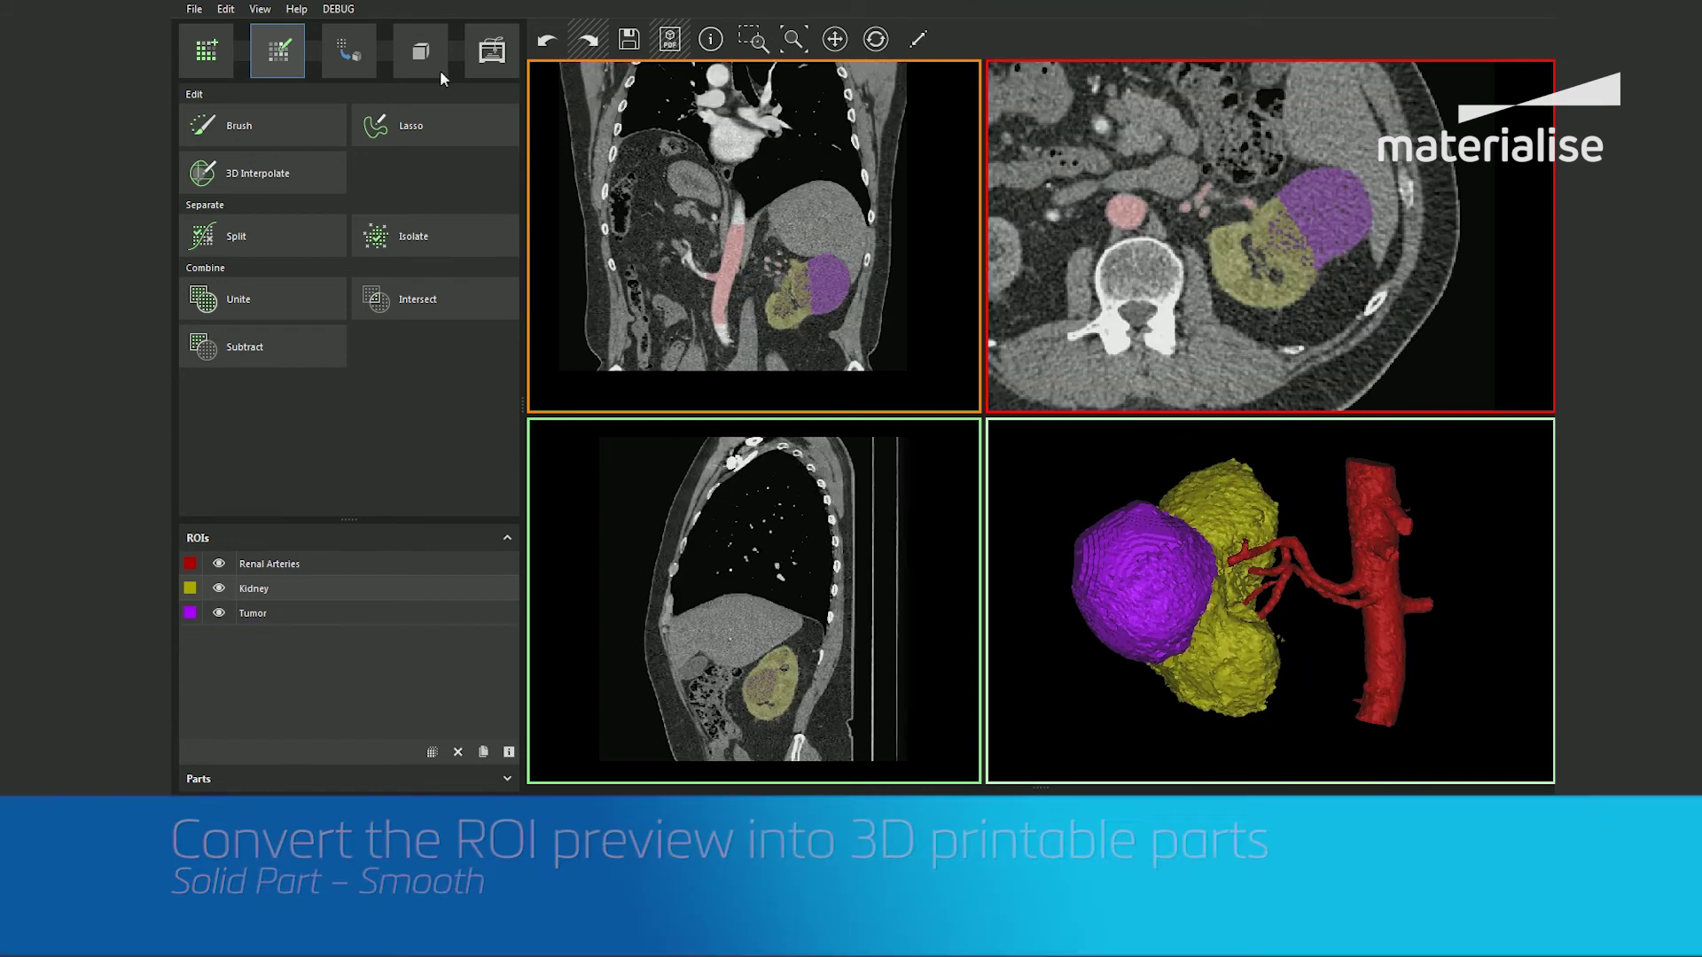
pyautogui.click(349, 51)
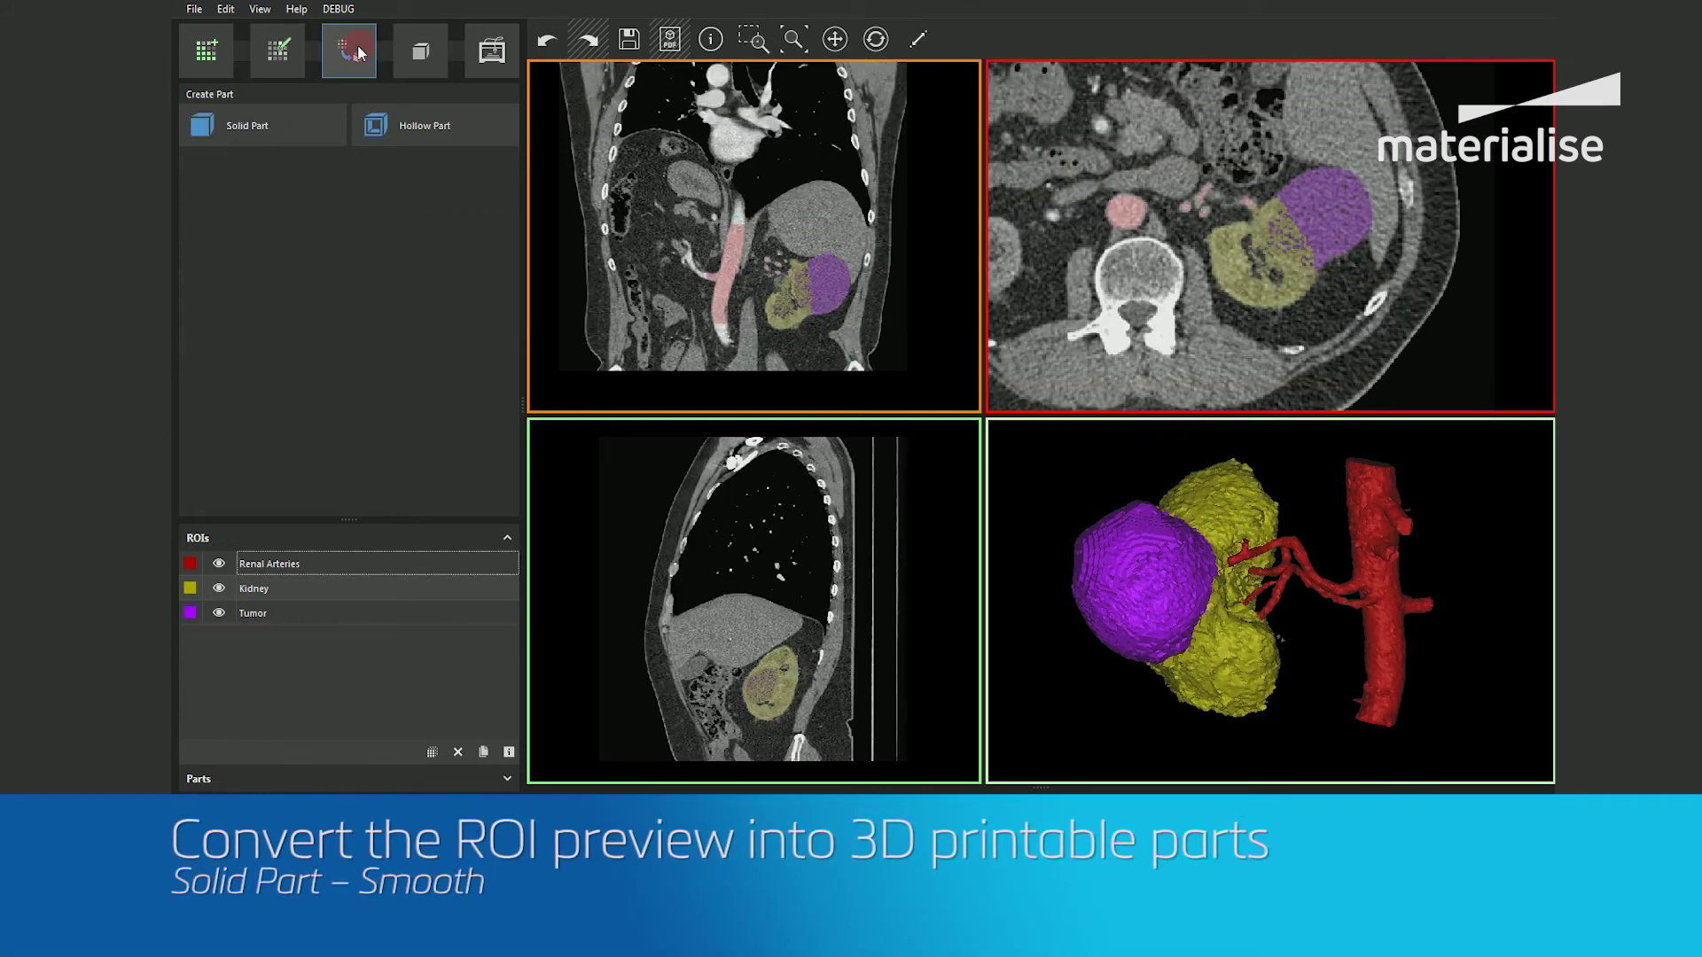
# - Convert the Renal Arteries, Kidney and Tumor ROIs into solid parts and open Smooth for them
pyautogui.click(287, 132)
pyautogui.click(200, 152)
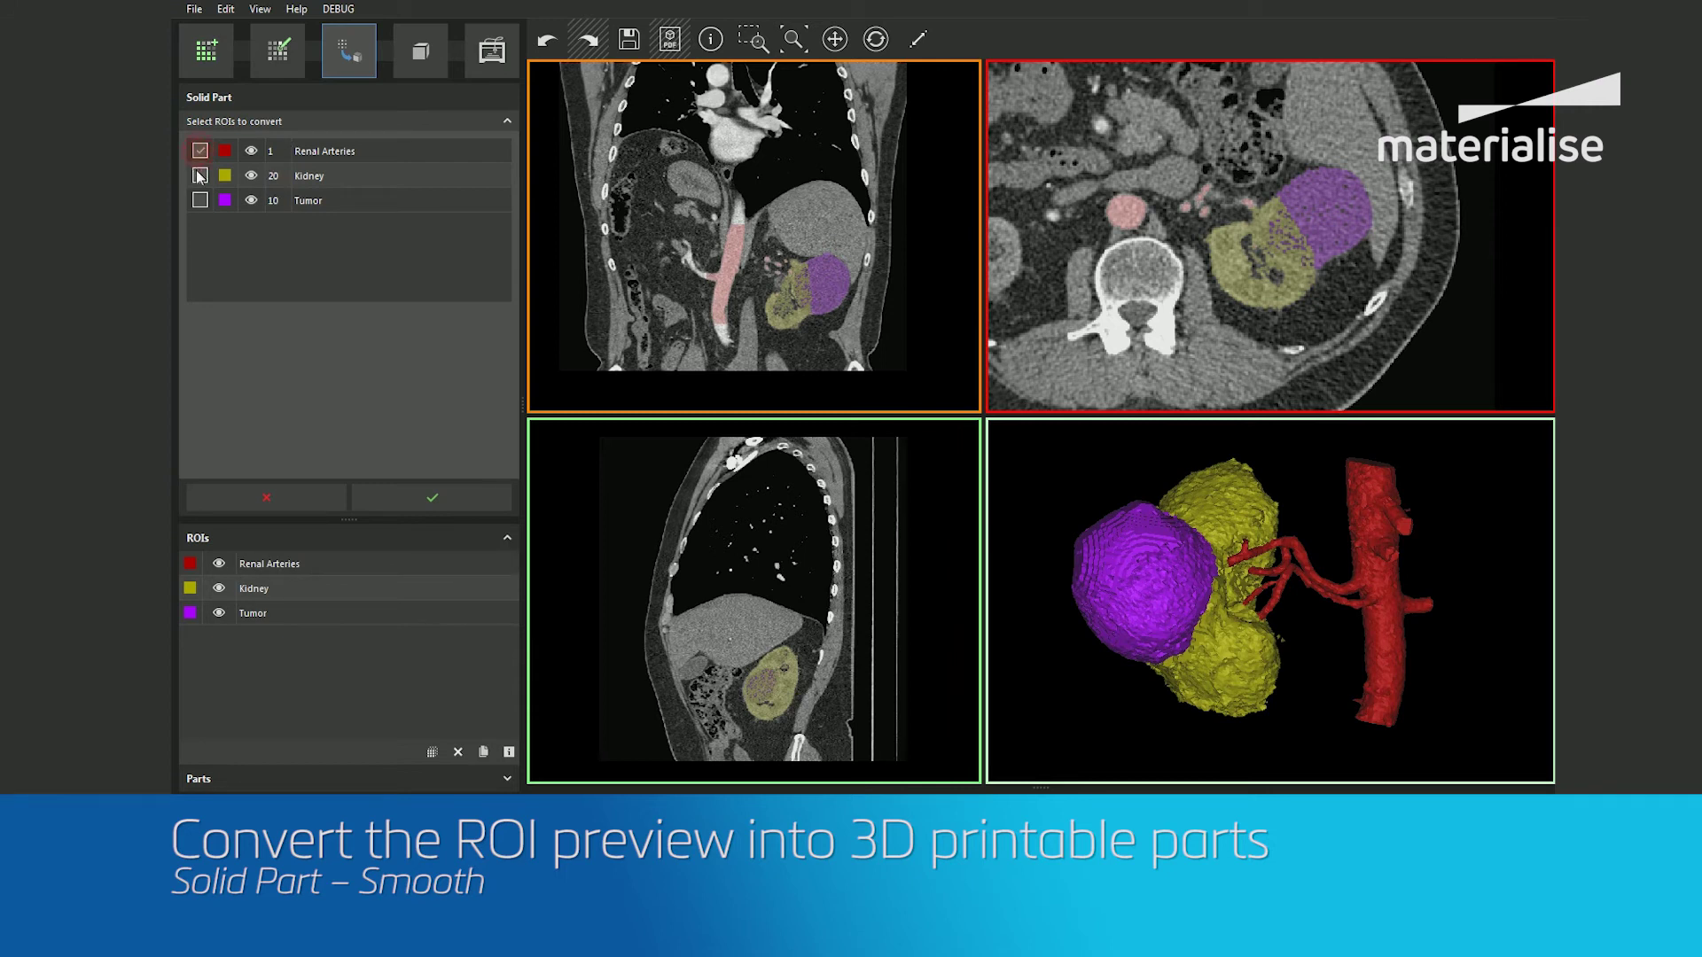
pyautogui.click(444, 496)
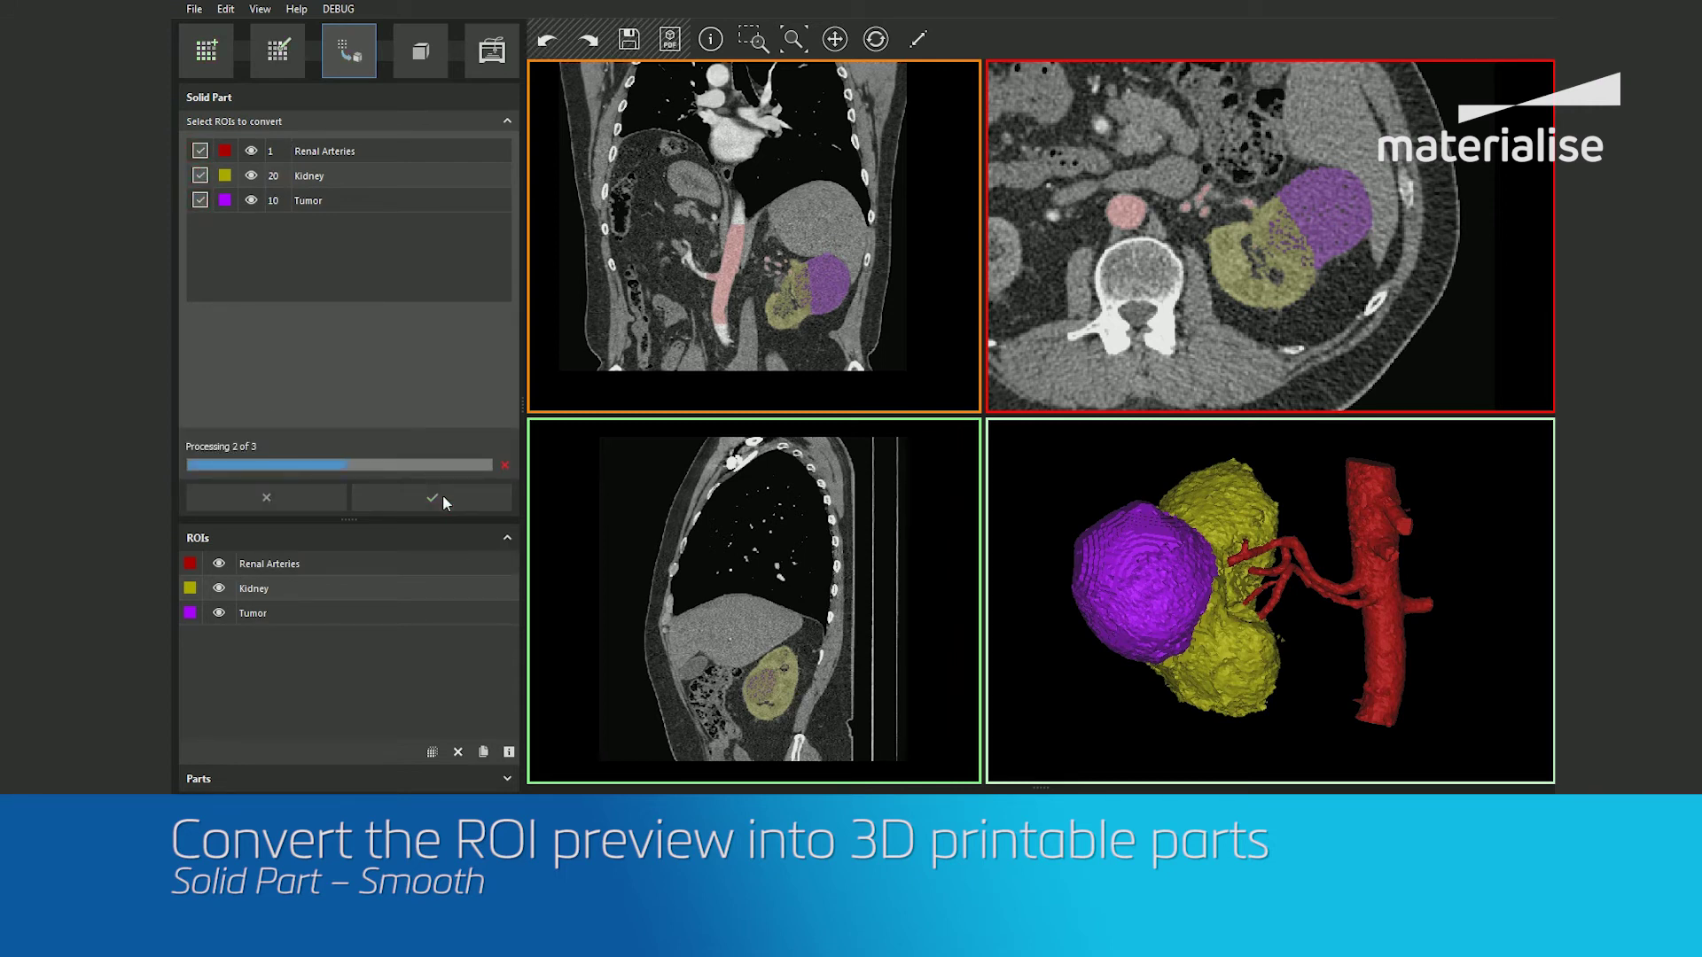
pyautogui.click(297, 639)
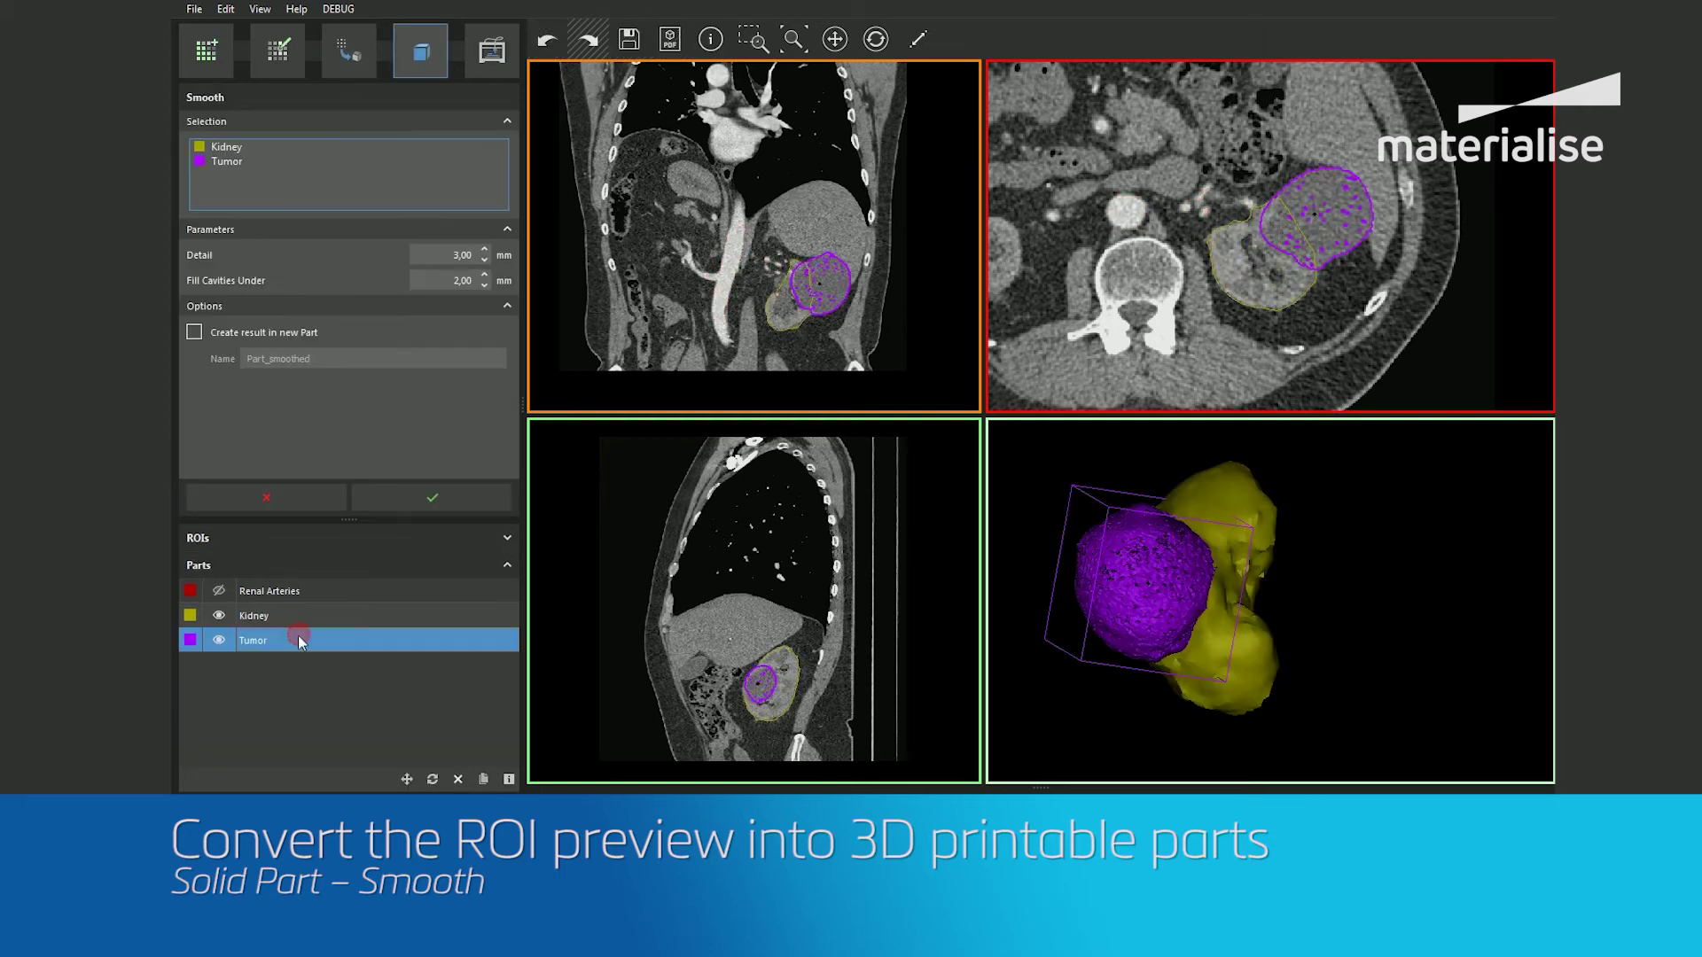
# - Smooth only the Tumor part, leaving Kidney out of the selection
pyautogui.click(260, 141)
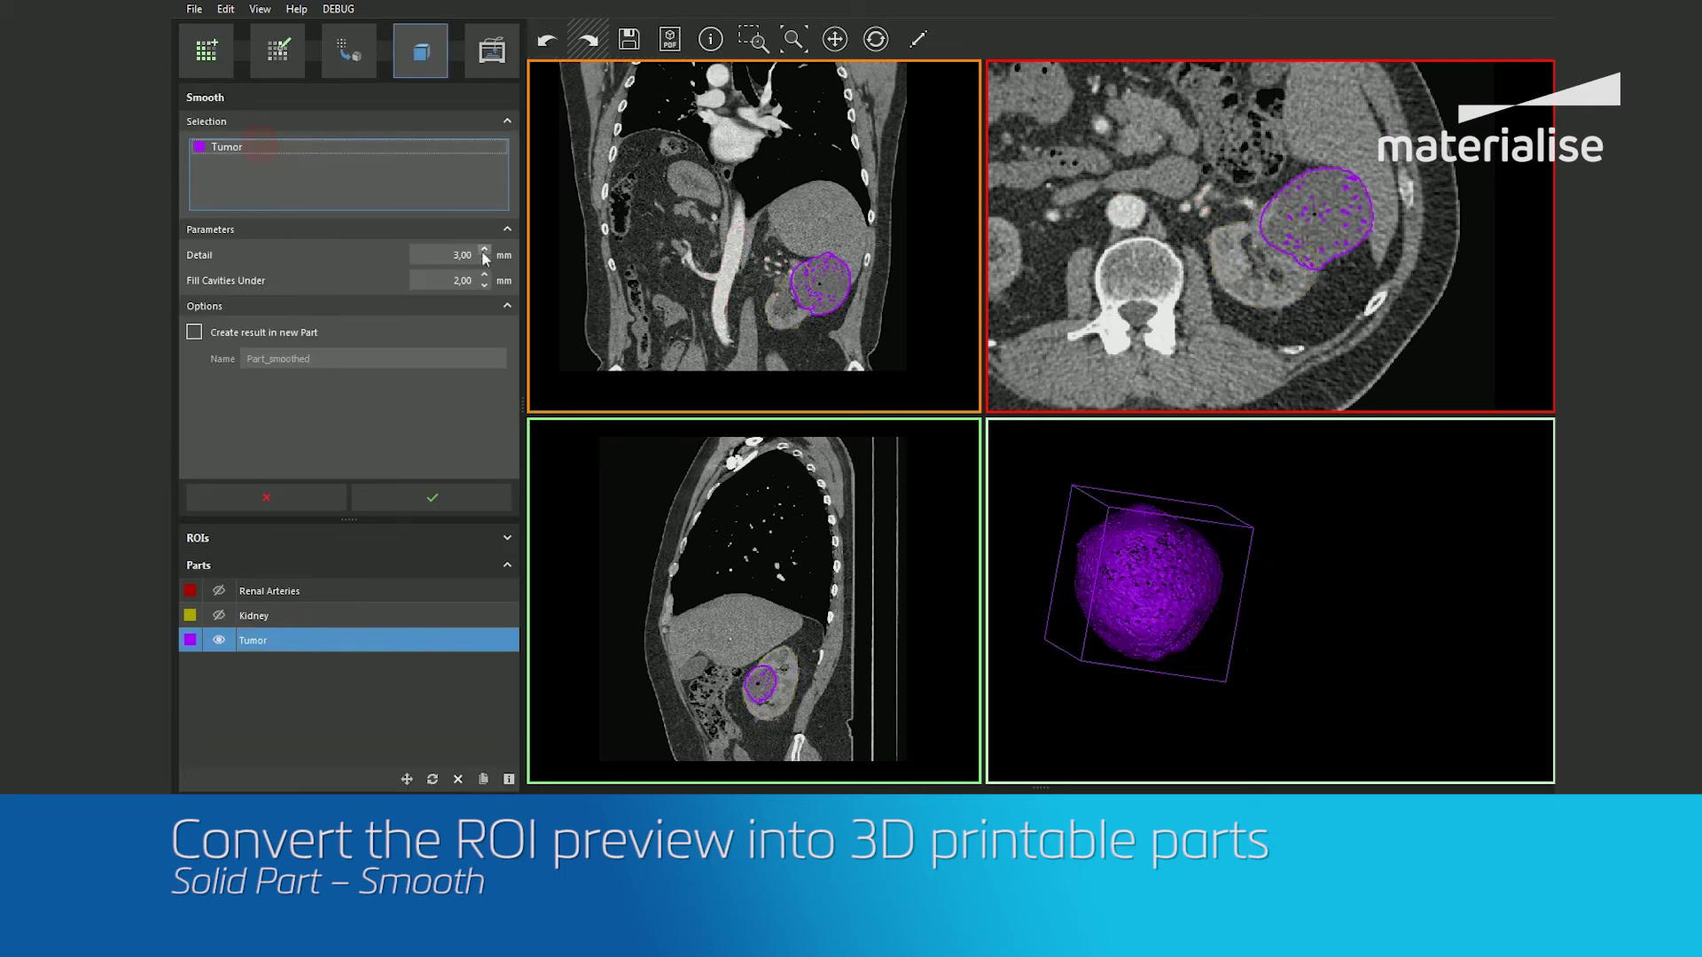
pyautogui.moveTo(479, 255); pyautogui.dragTo(445, 253)
pyautogui.click(453, 490)
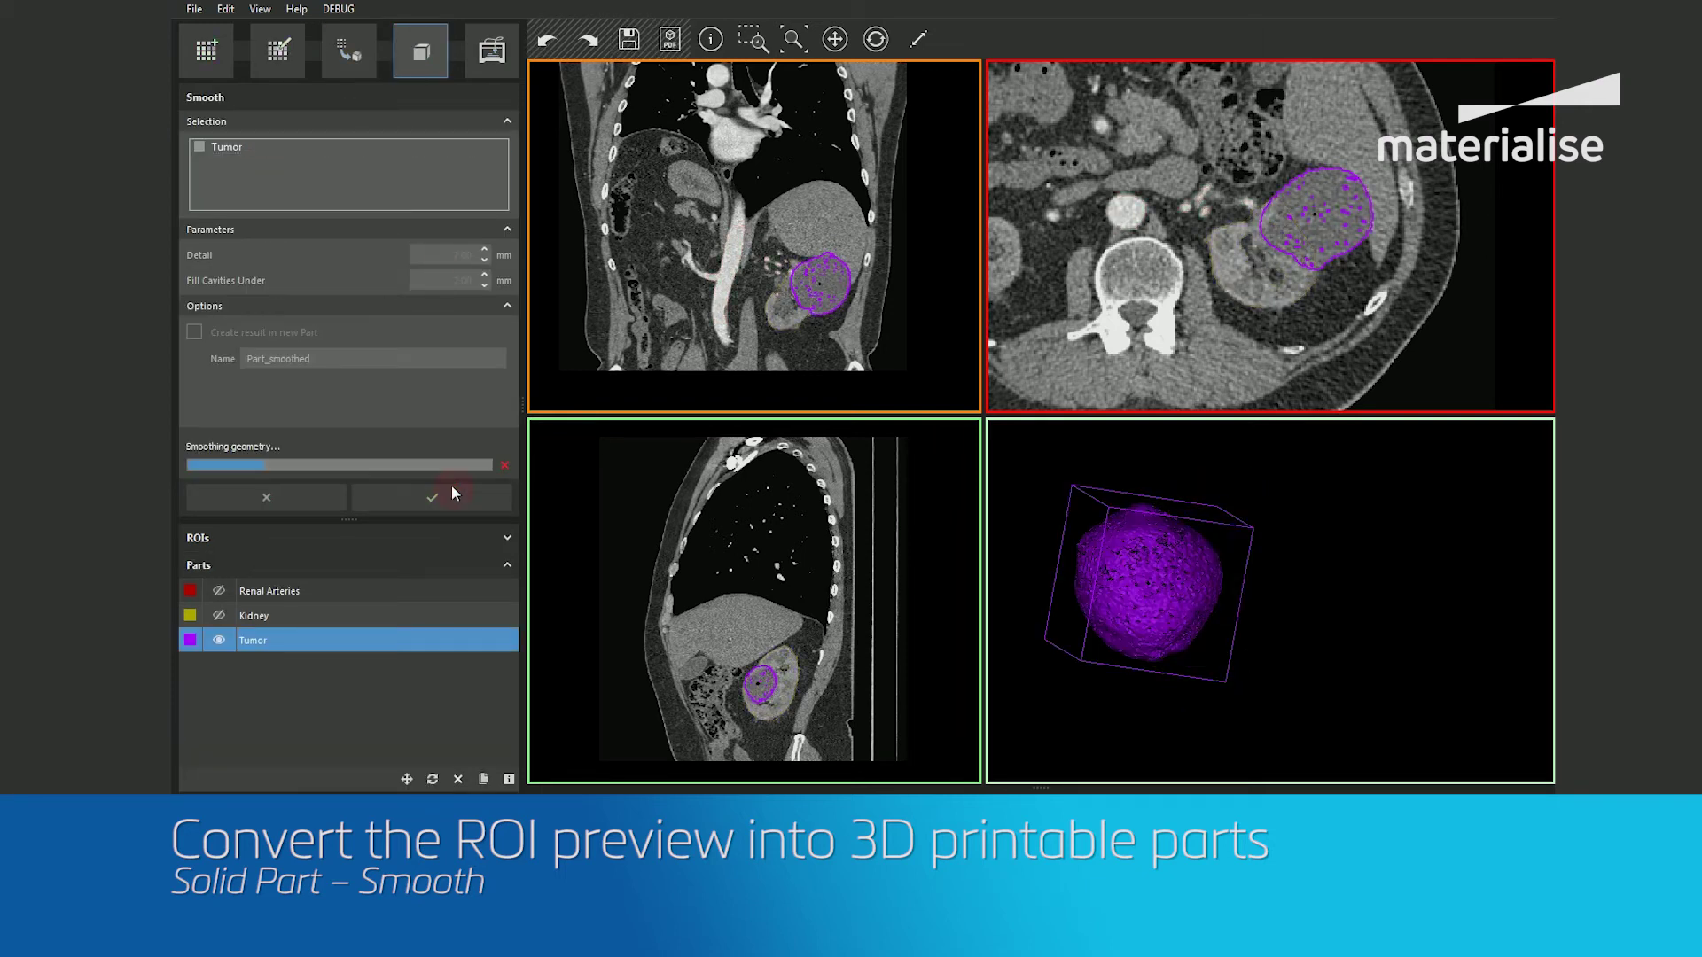
# - Show the Renal Arteries again and set up 2.00 mm inward hollowing for the Kidney part
pyautogui.click(351, 589)
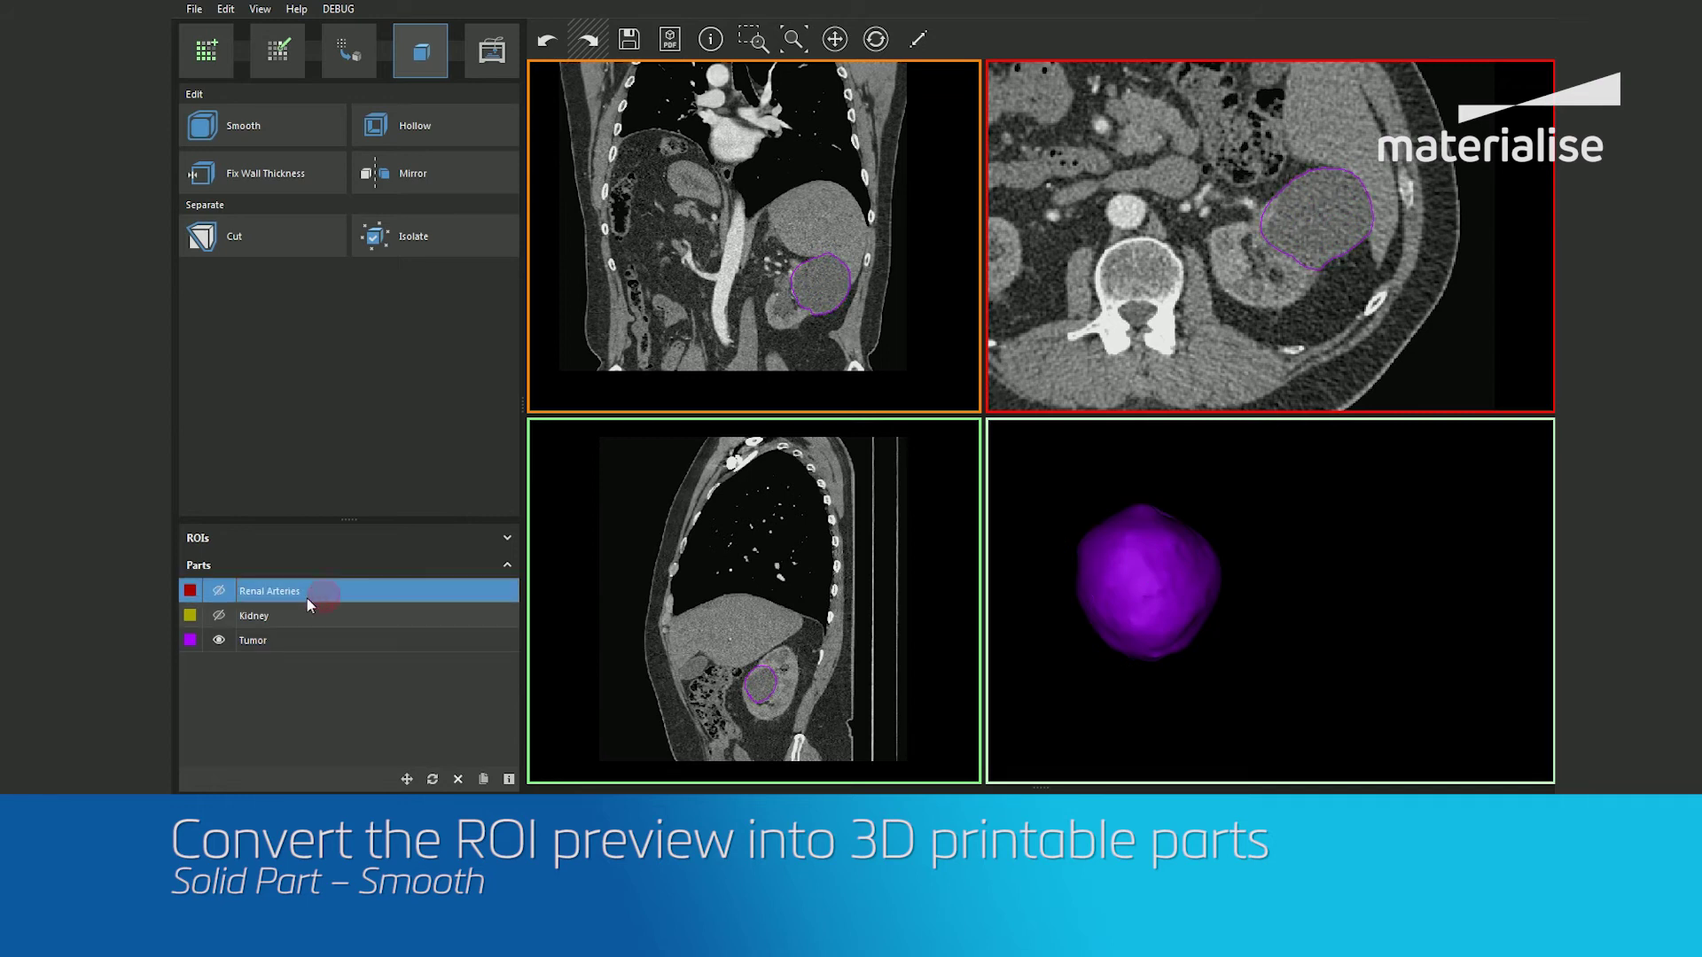
pyautogui.scroll(-5, 1401, 597)
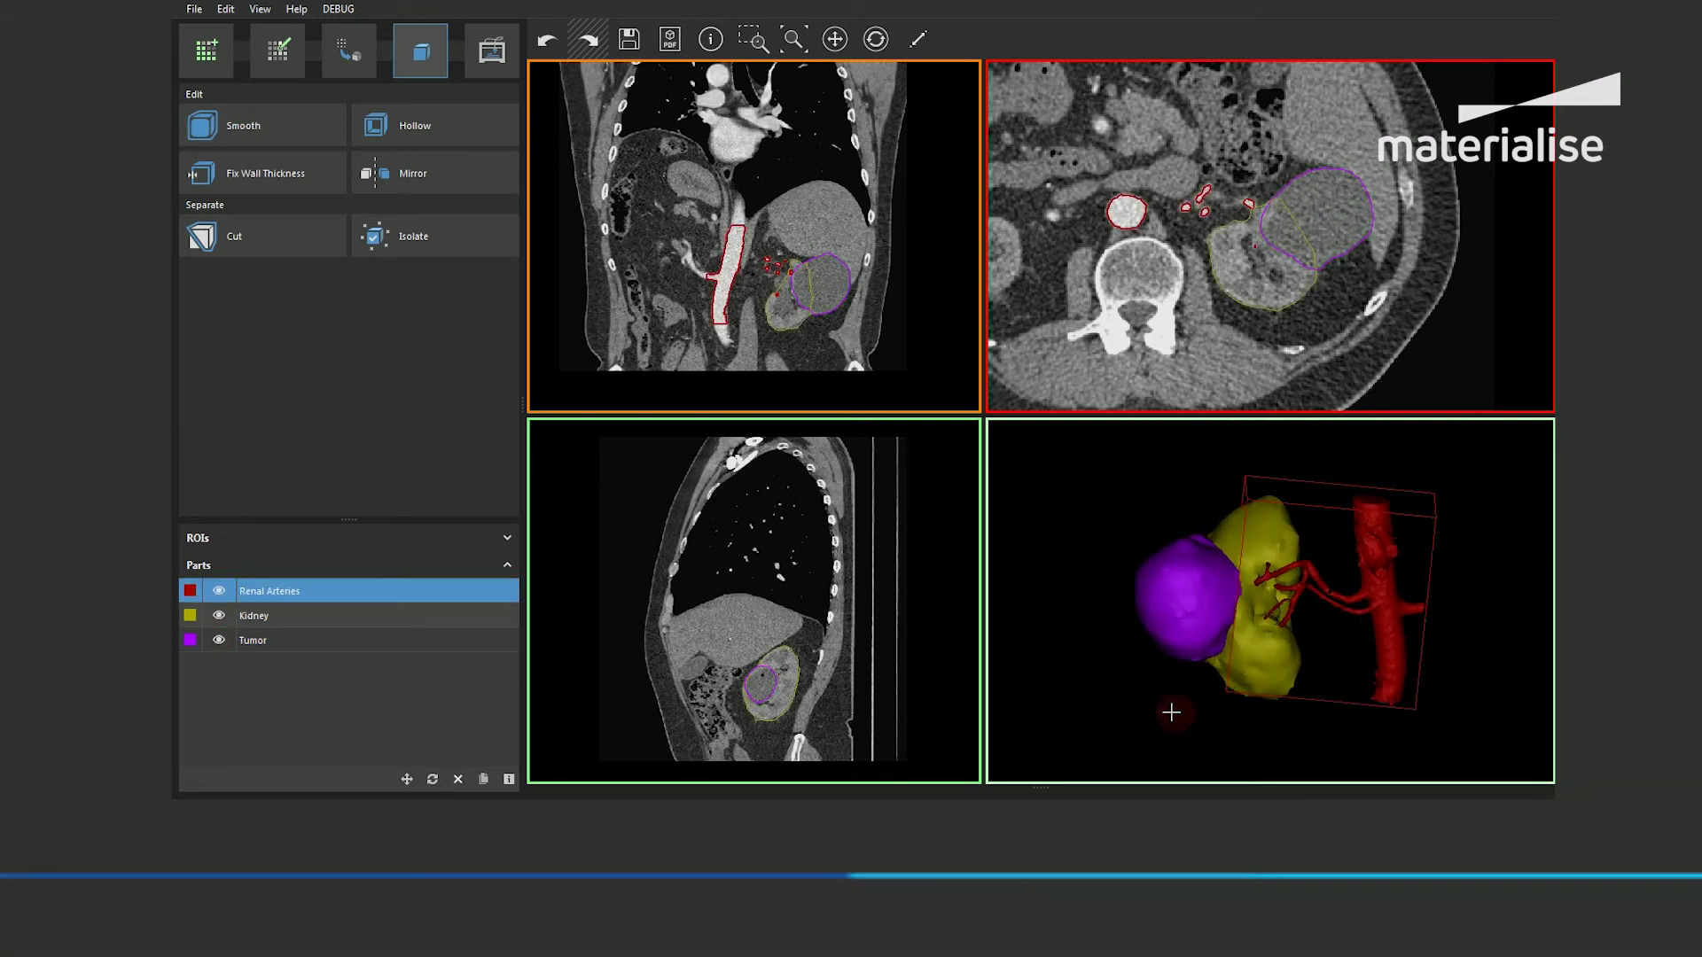
pyautogui.click(292, 616)
pyautogui.click(413, 133)
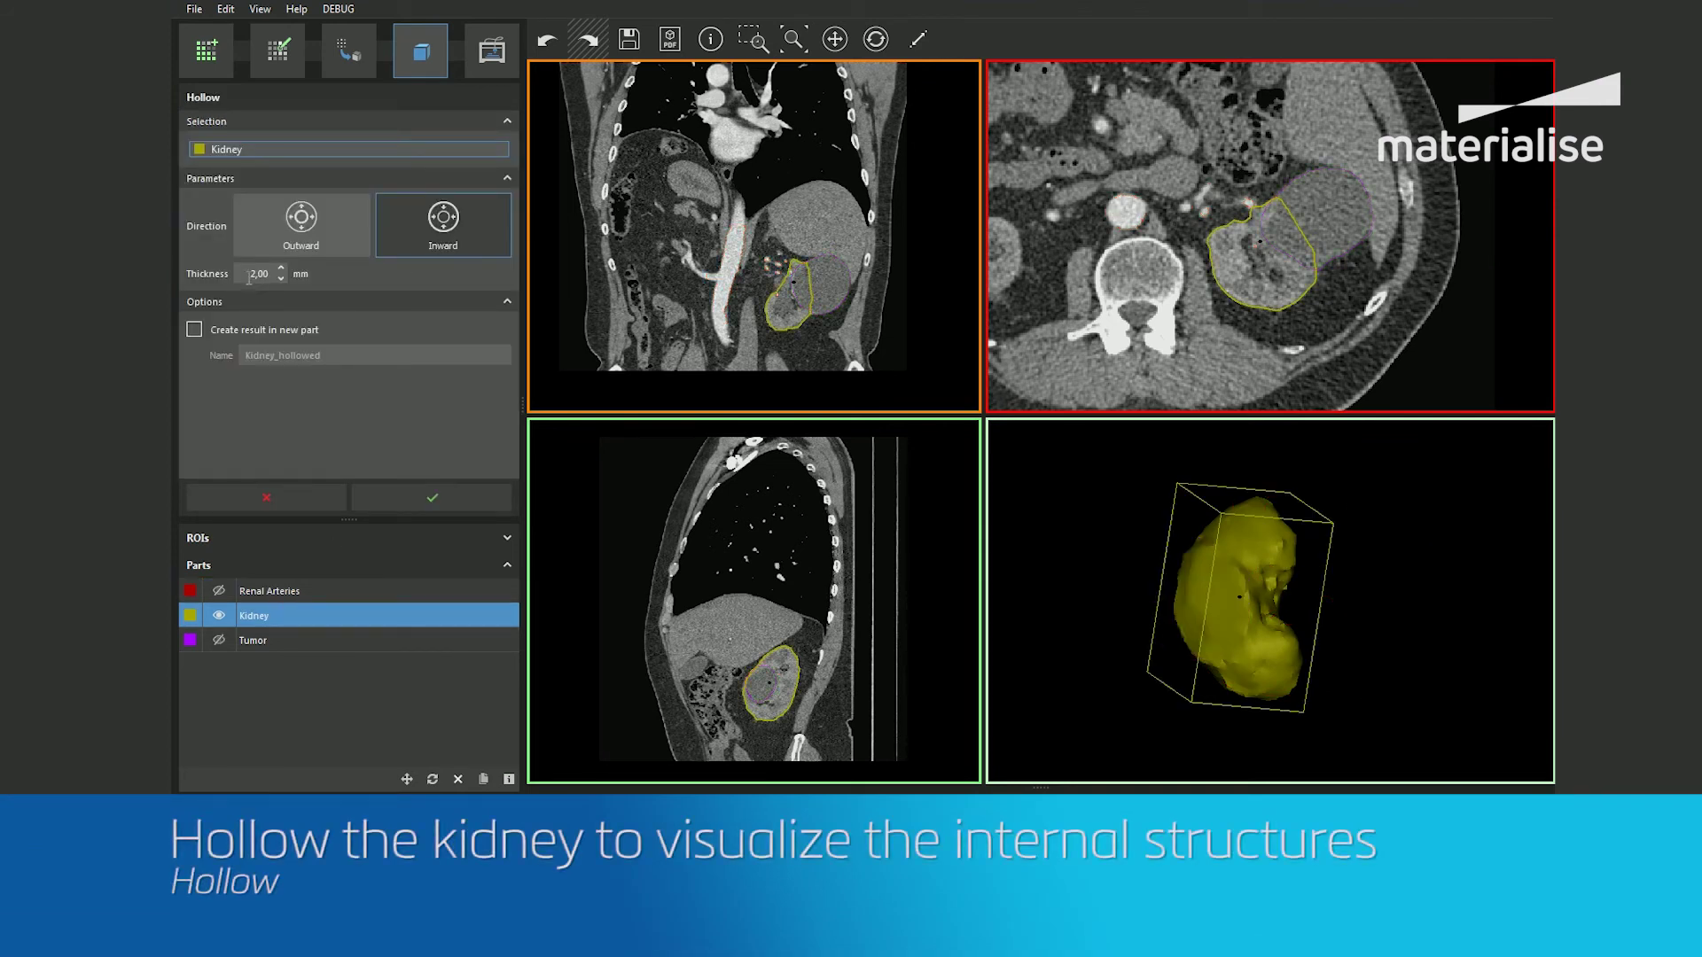
# - Create the Kidney_hollowed part and show the Renal Arteries and Tumor again
pyautogui.click(406, 499)
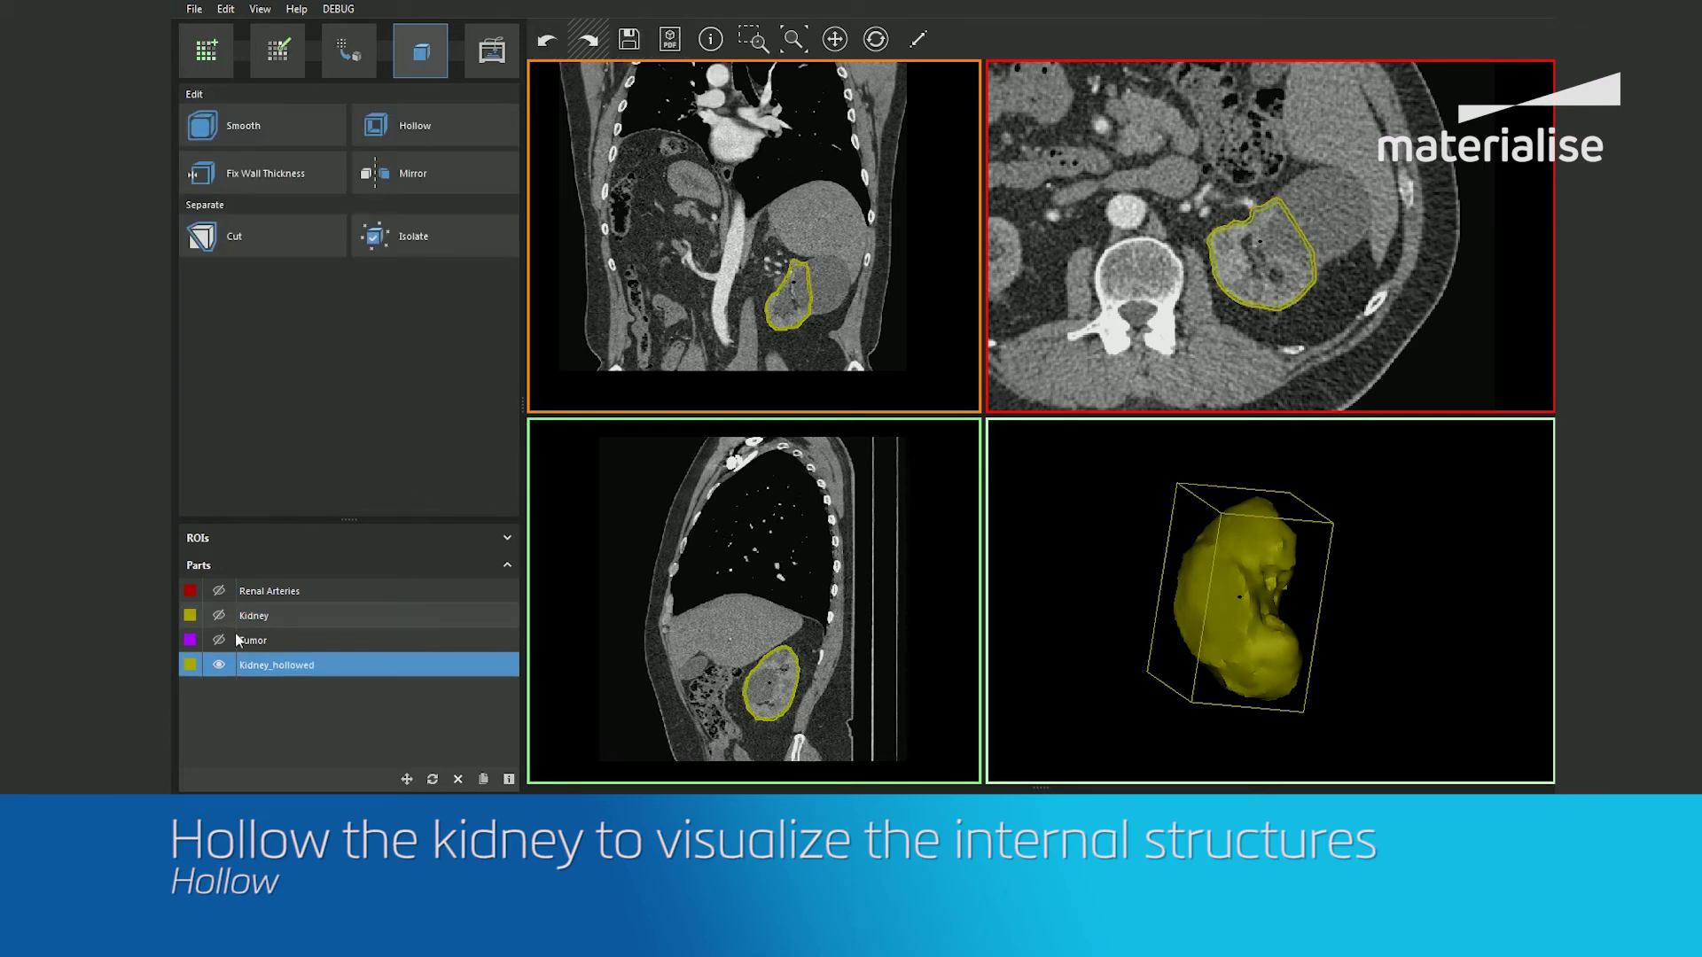
pyautogui.moveTo(1257, 604); pyautogui.dragTo(1199, 609, button='right')
pyautogui.click(219, 590)
pyautogui.click(219, 640)
# - Cut away one side of Kidney_hollowed with a closed polyline around the kidney
pyautogui.click(212, 241)
pyautogui.click(1218, 464)
pyautogui.click(1242, 772)
pyautogui.click(1085, 671)
pyautogui.click(1078, 494)
pyautogui.click(1218, 464)
pyautogui.rightClick(1218, 464)
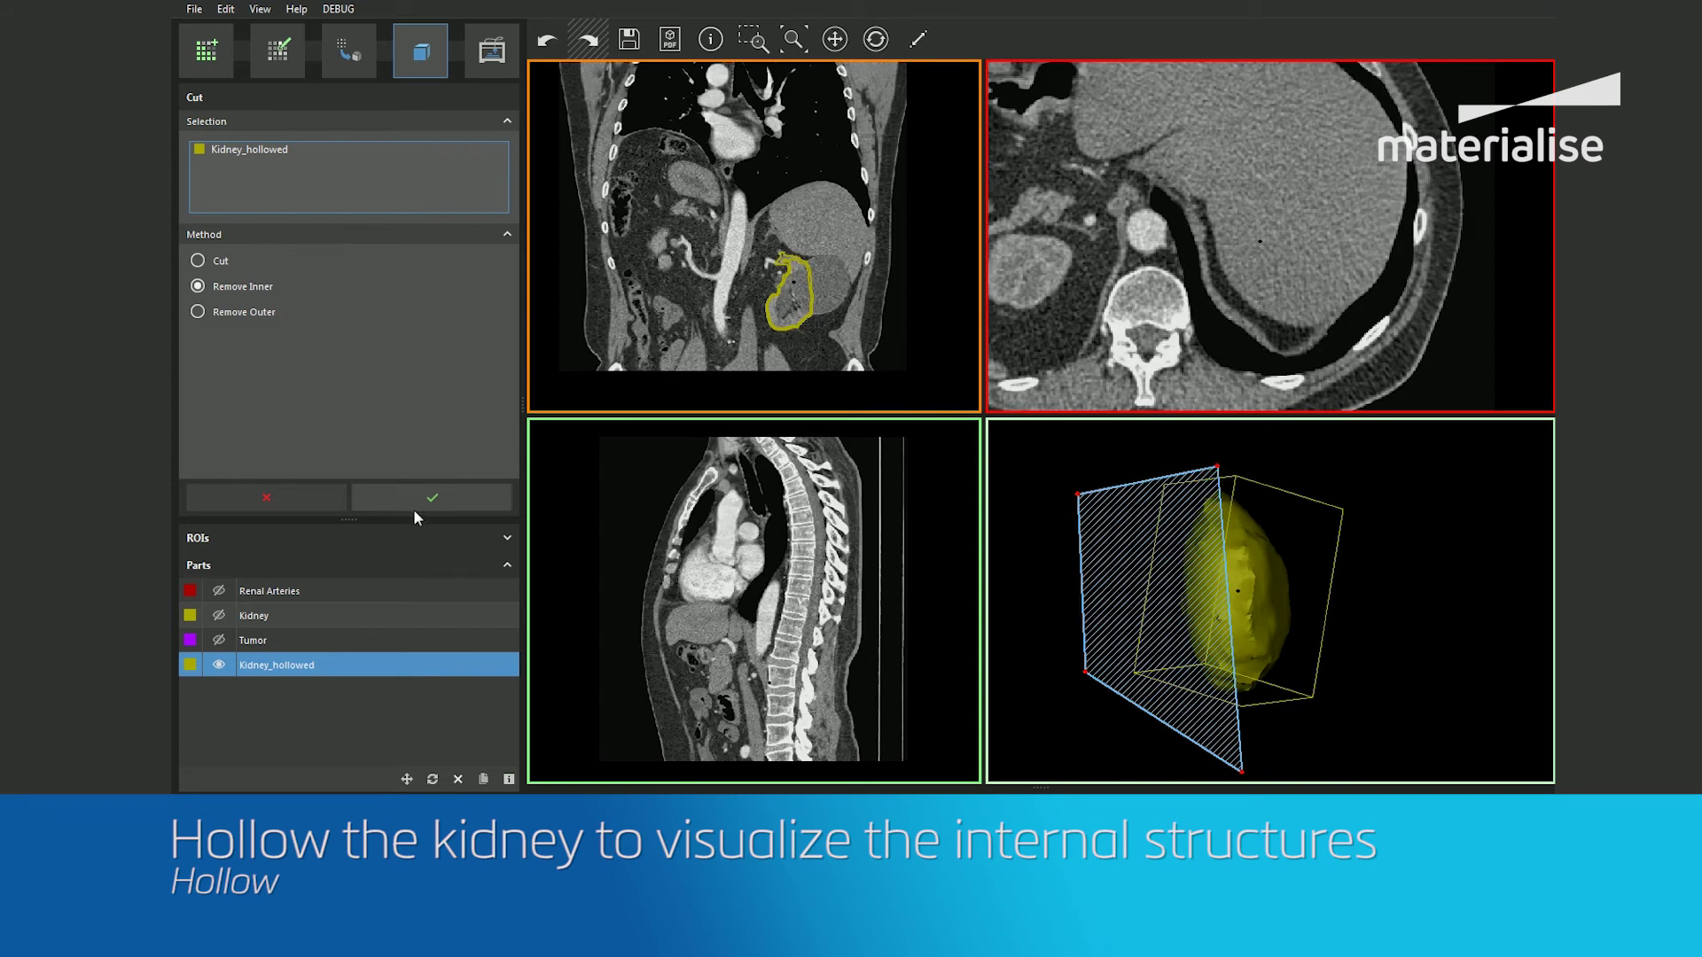
pyautogui.click(432, 498)
# - Show the Tumor and Renal Arteries again and rotate to view all parts together
pyautogui.click(219, 641)
pyautogui.click(219, 591)
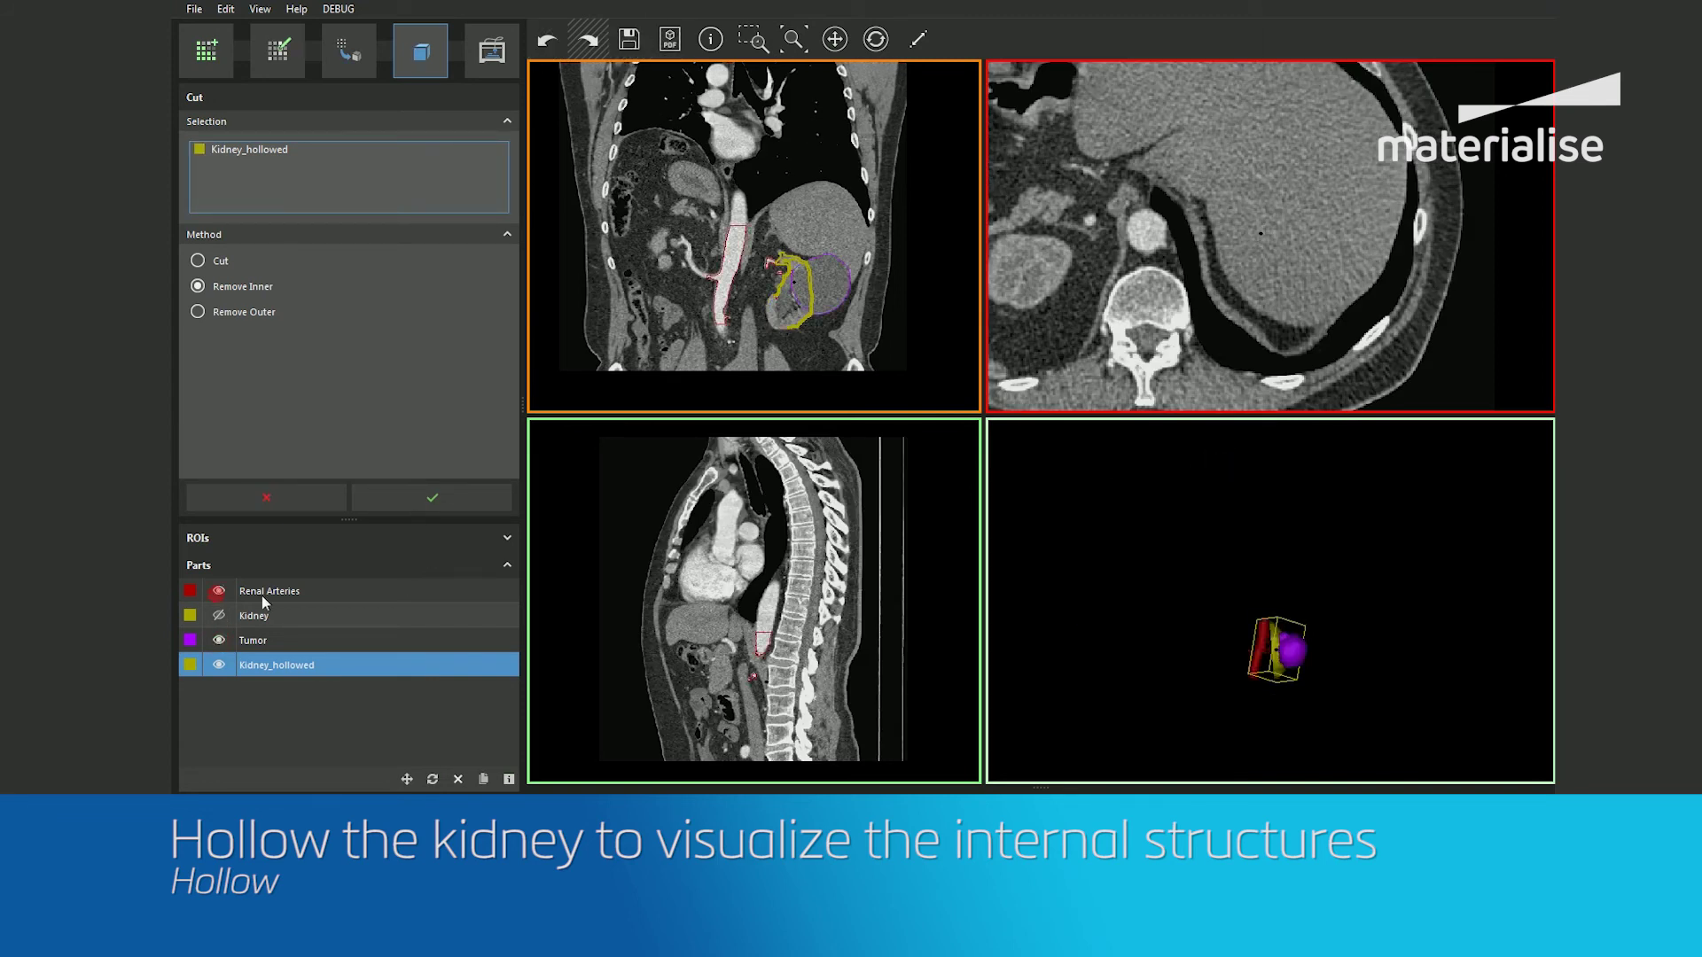
pyautogui.scroll(5, 1357, 614)
pyautogui.moveTo(1305, 660); pyautogui.dragTo(1079, 602, button='right')
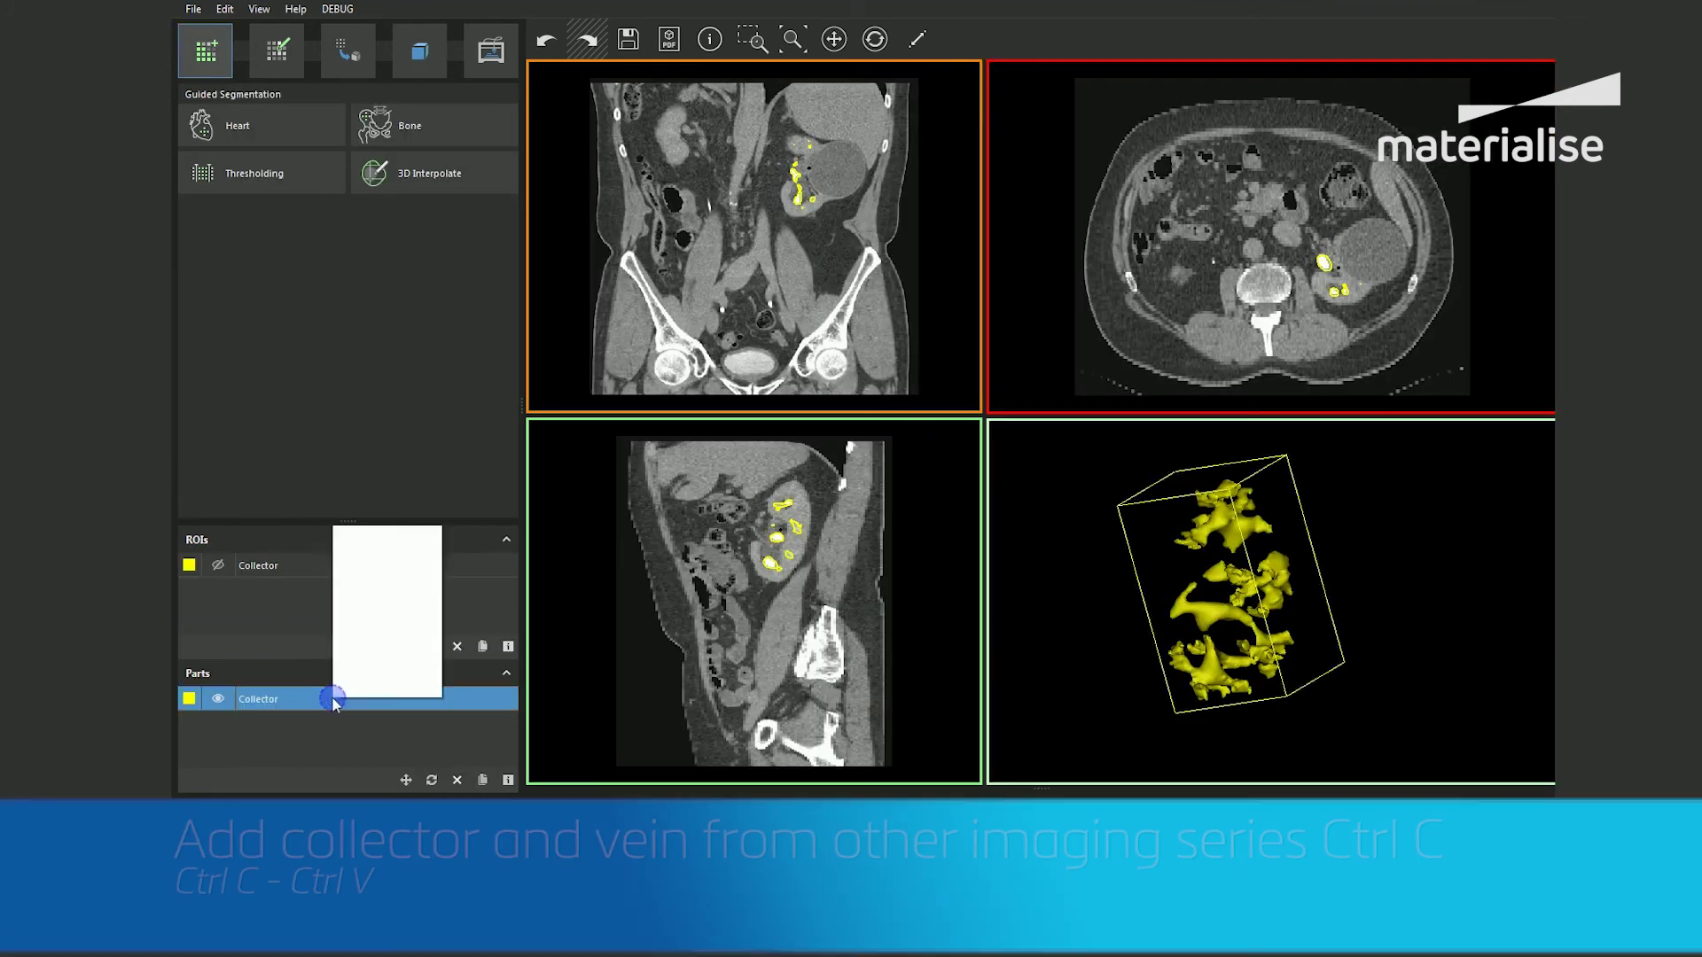
# - Copy the Collector part from the other scan and paste it into this study
pyautogui.click(307, 706)
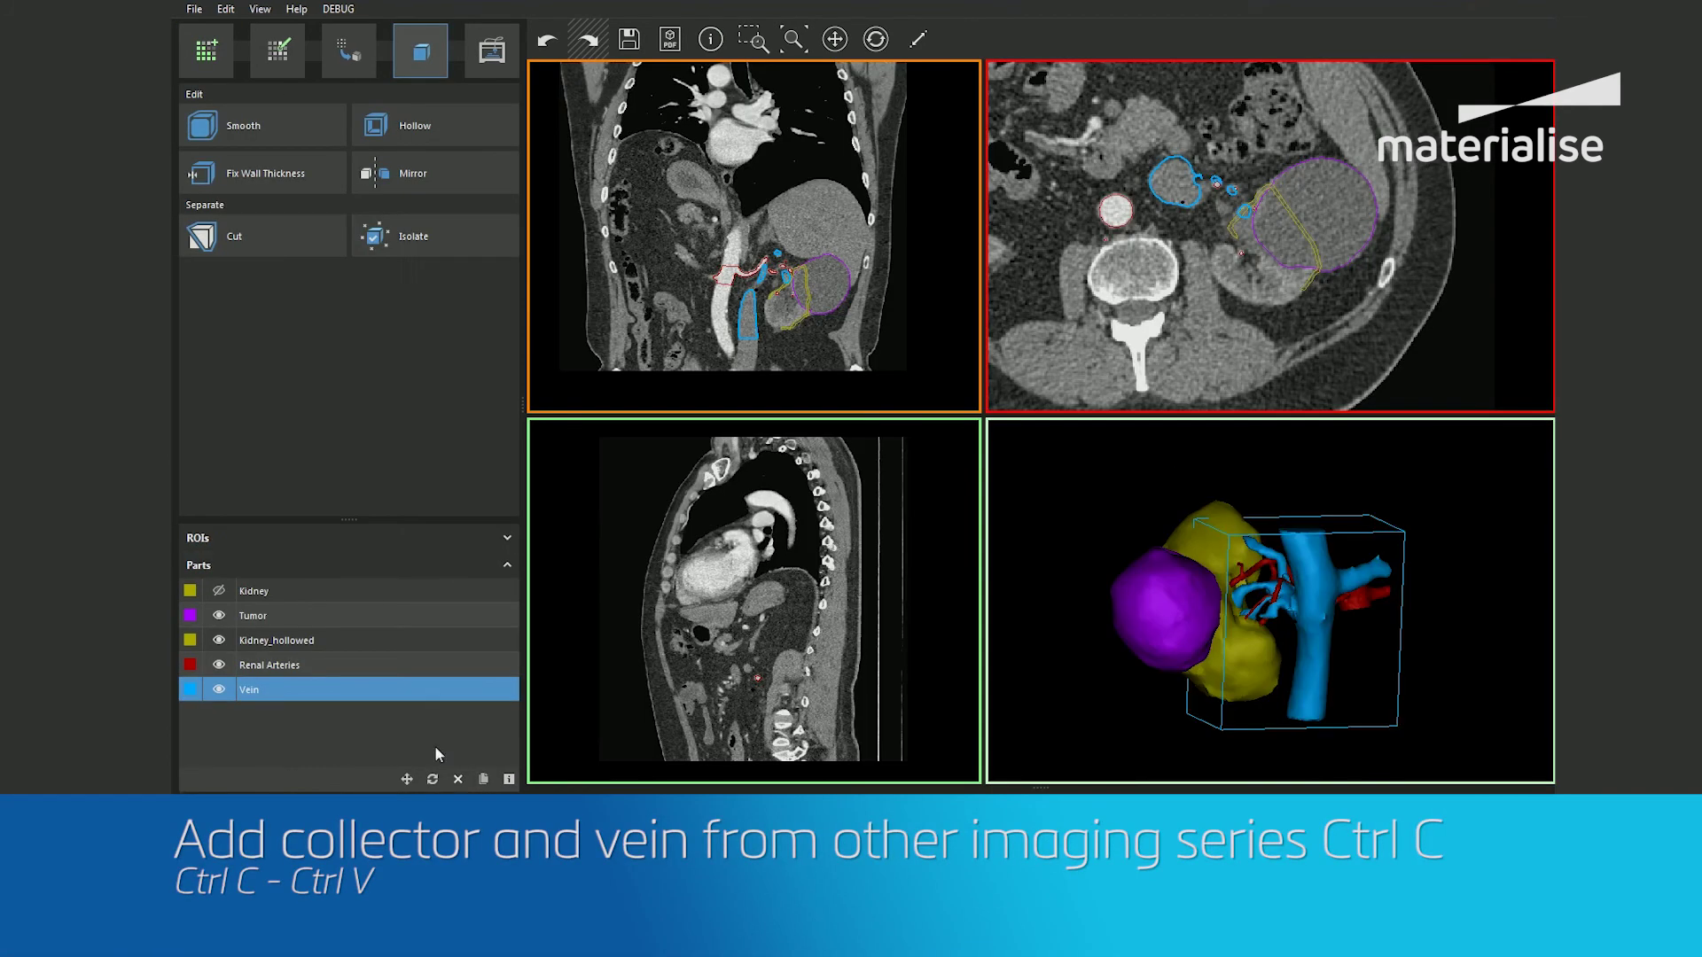
pyautogui.click(308, 739)
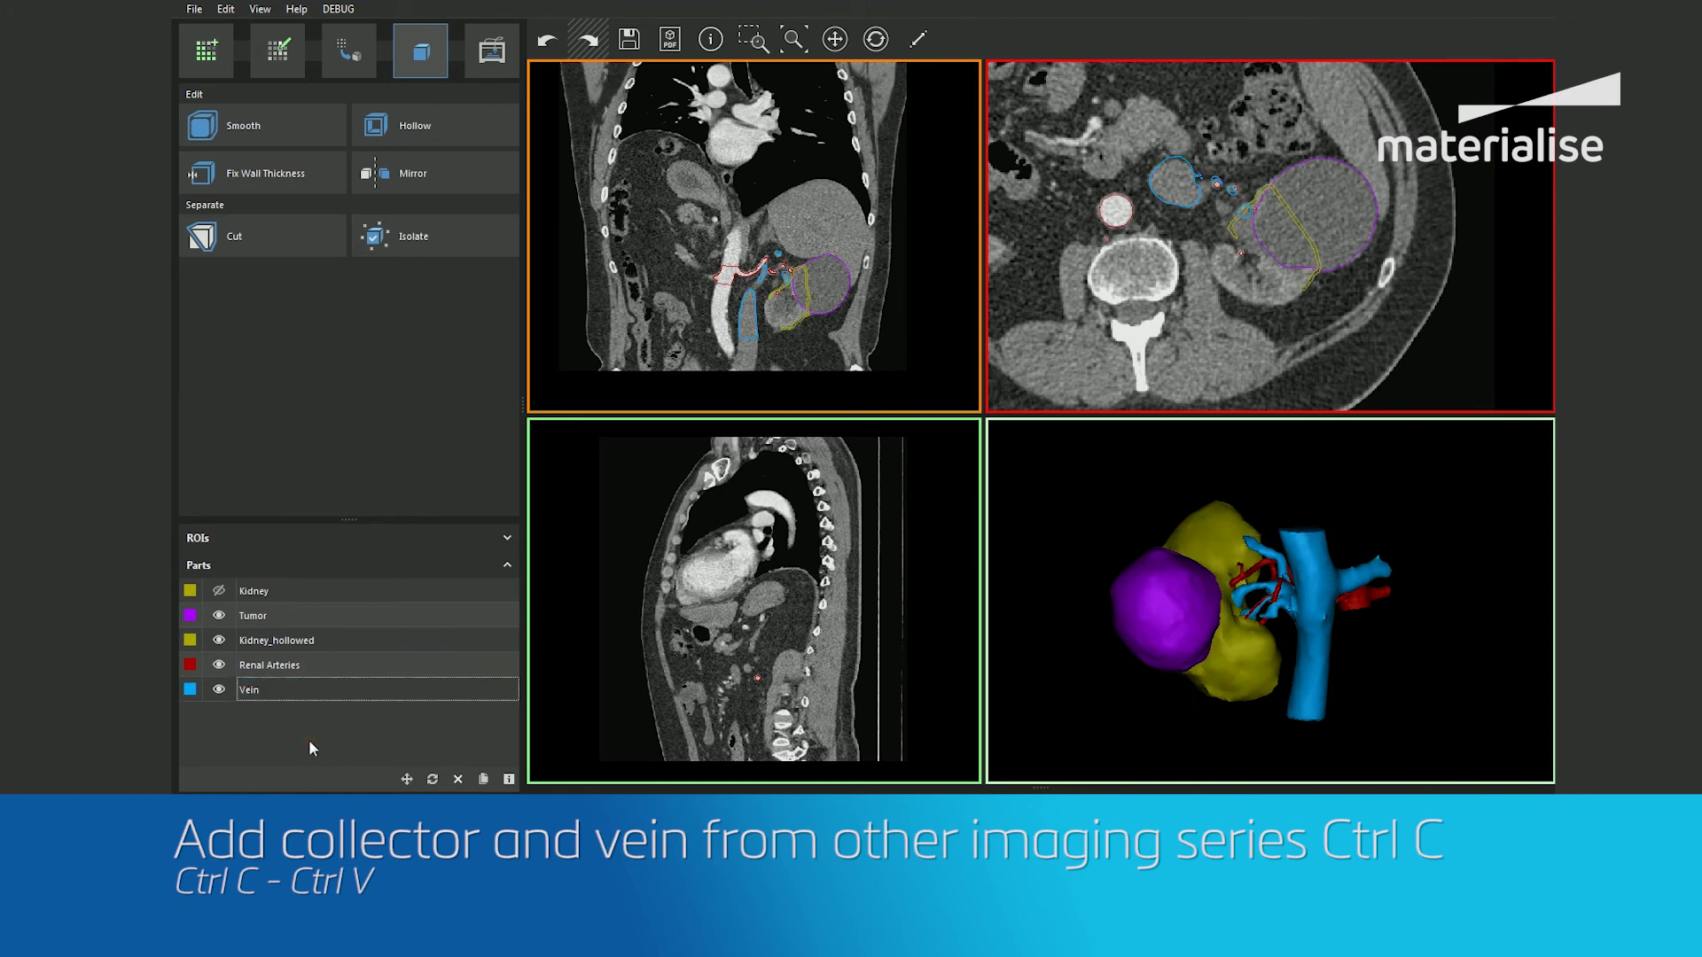
pyautogui.hotkey('ctrl', 'v')
# - Place a 4 mm 'Patient A' label on the tumor
pyautogui.moveTo(1478, 626); pyautogui.dragTo(1128, 639, button='right')
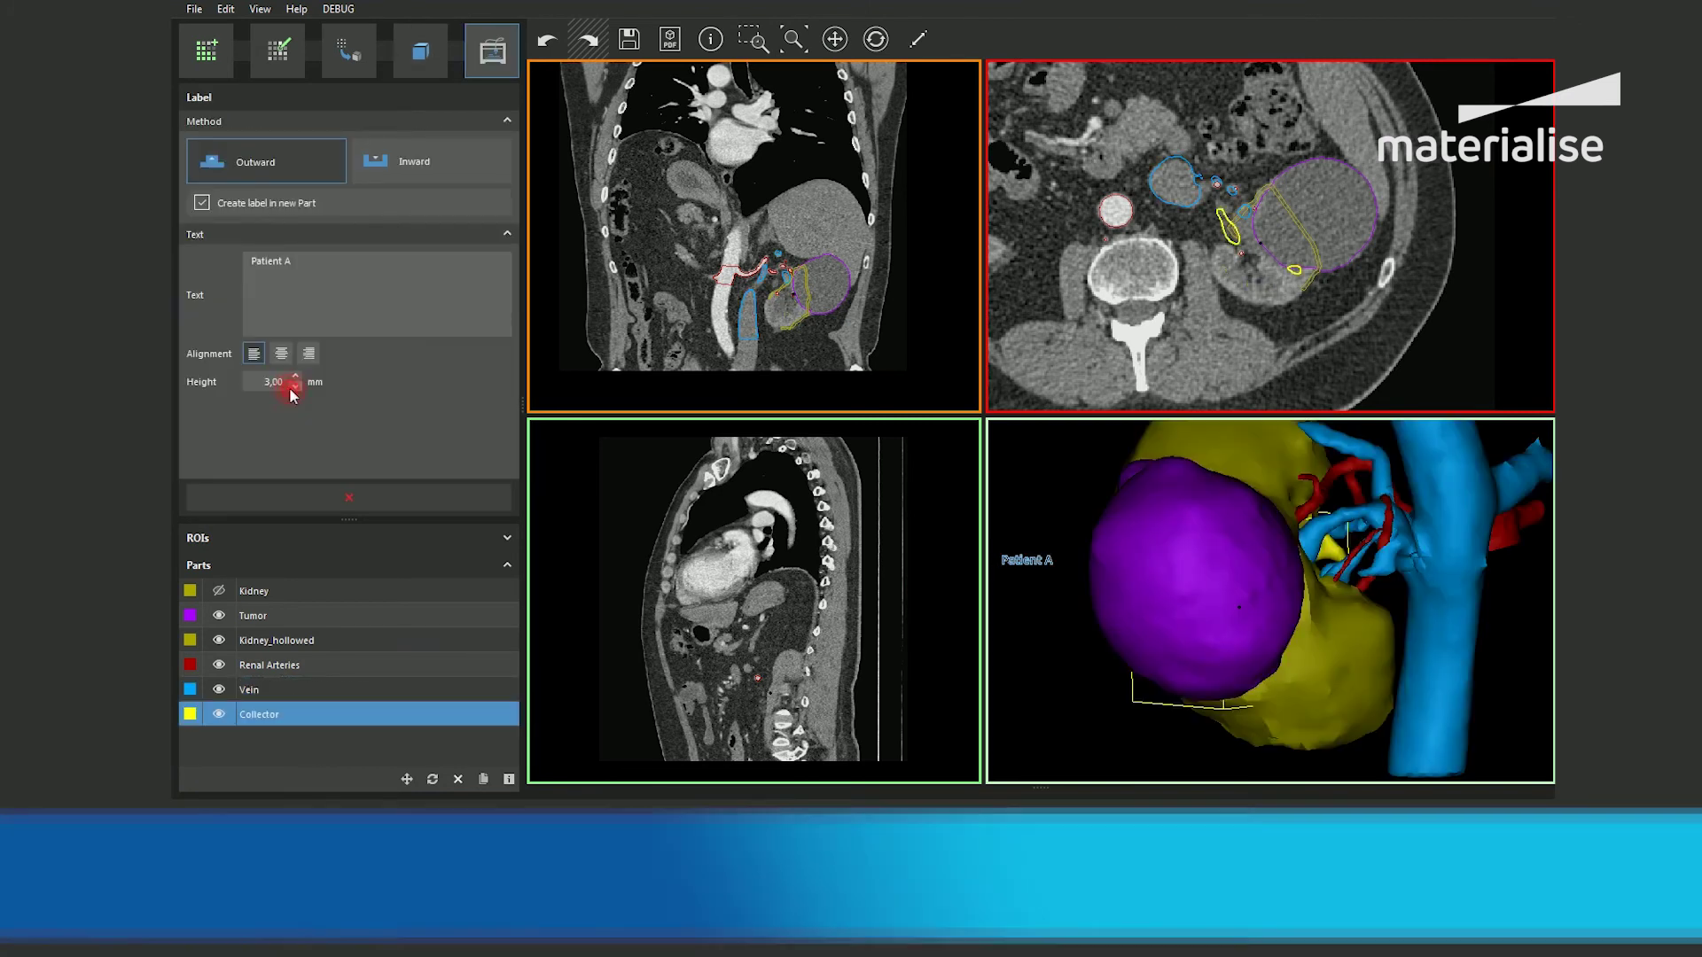
pyautogui.click(295, 377)
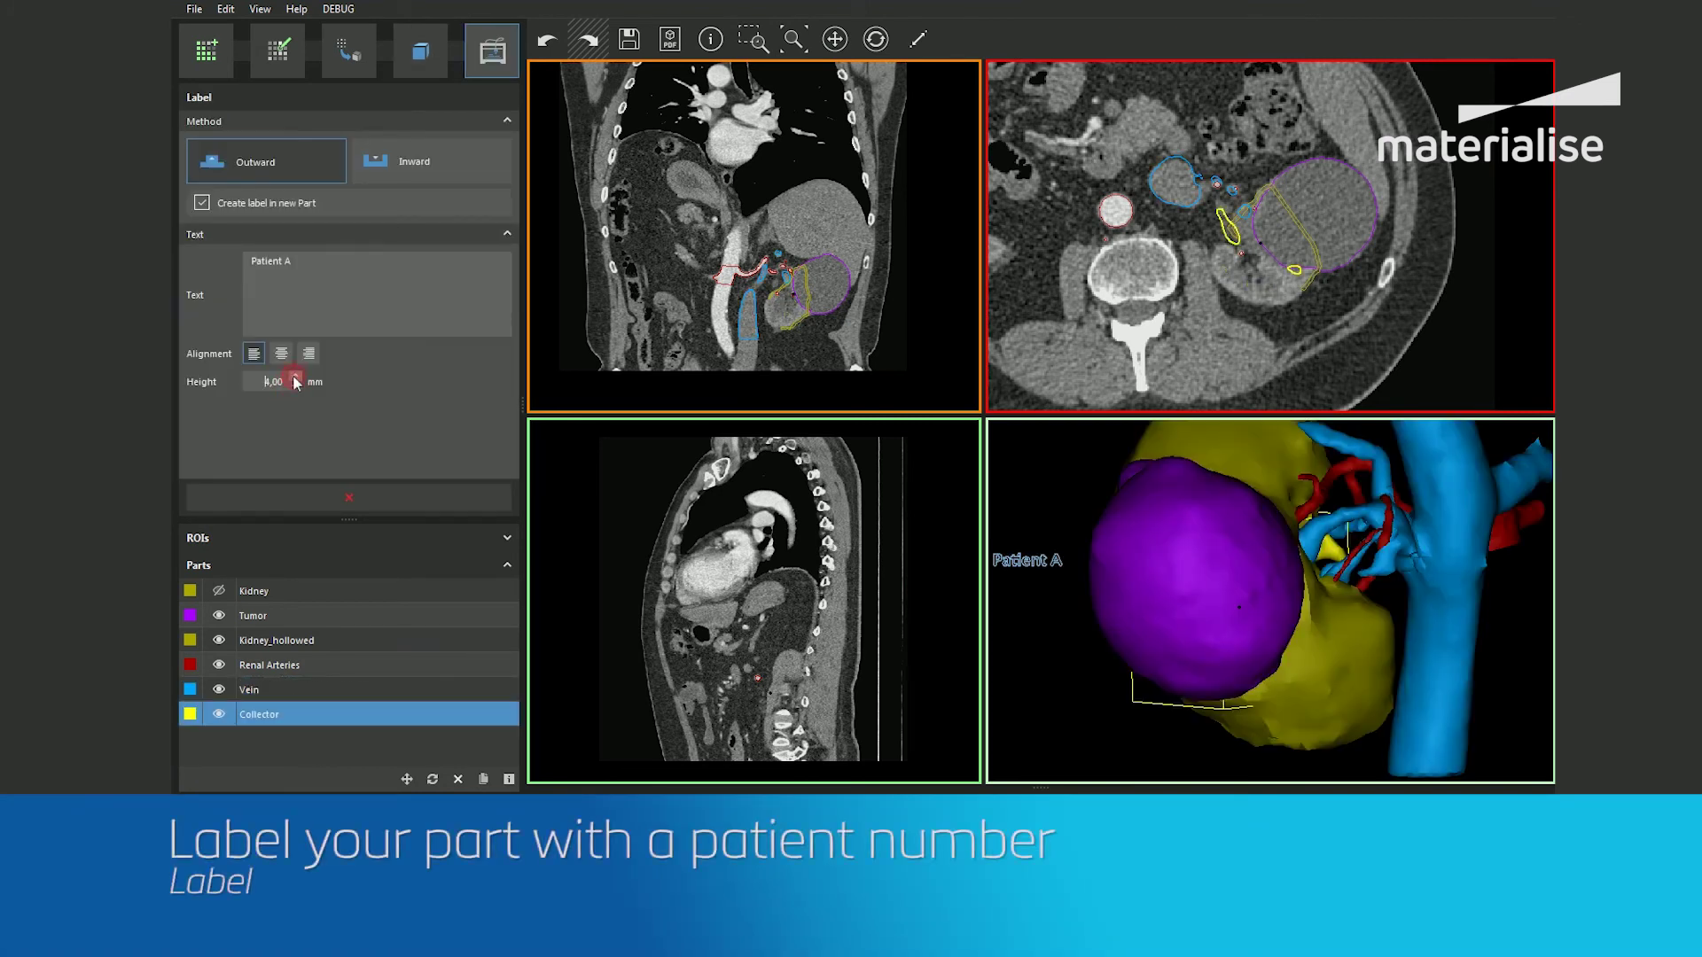
pyautogui.click(1169, 576)
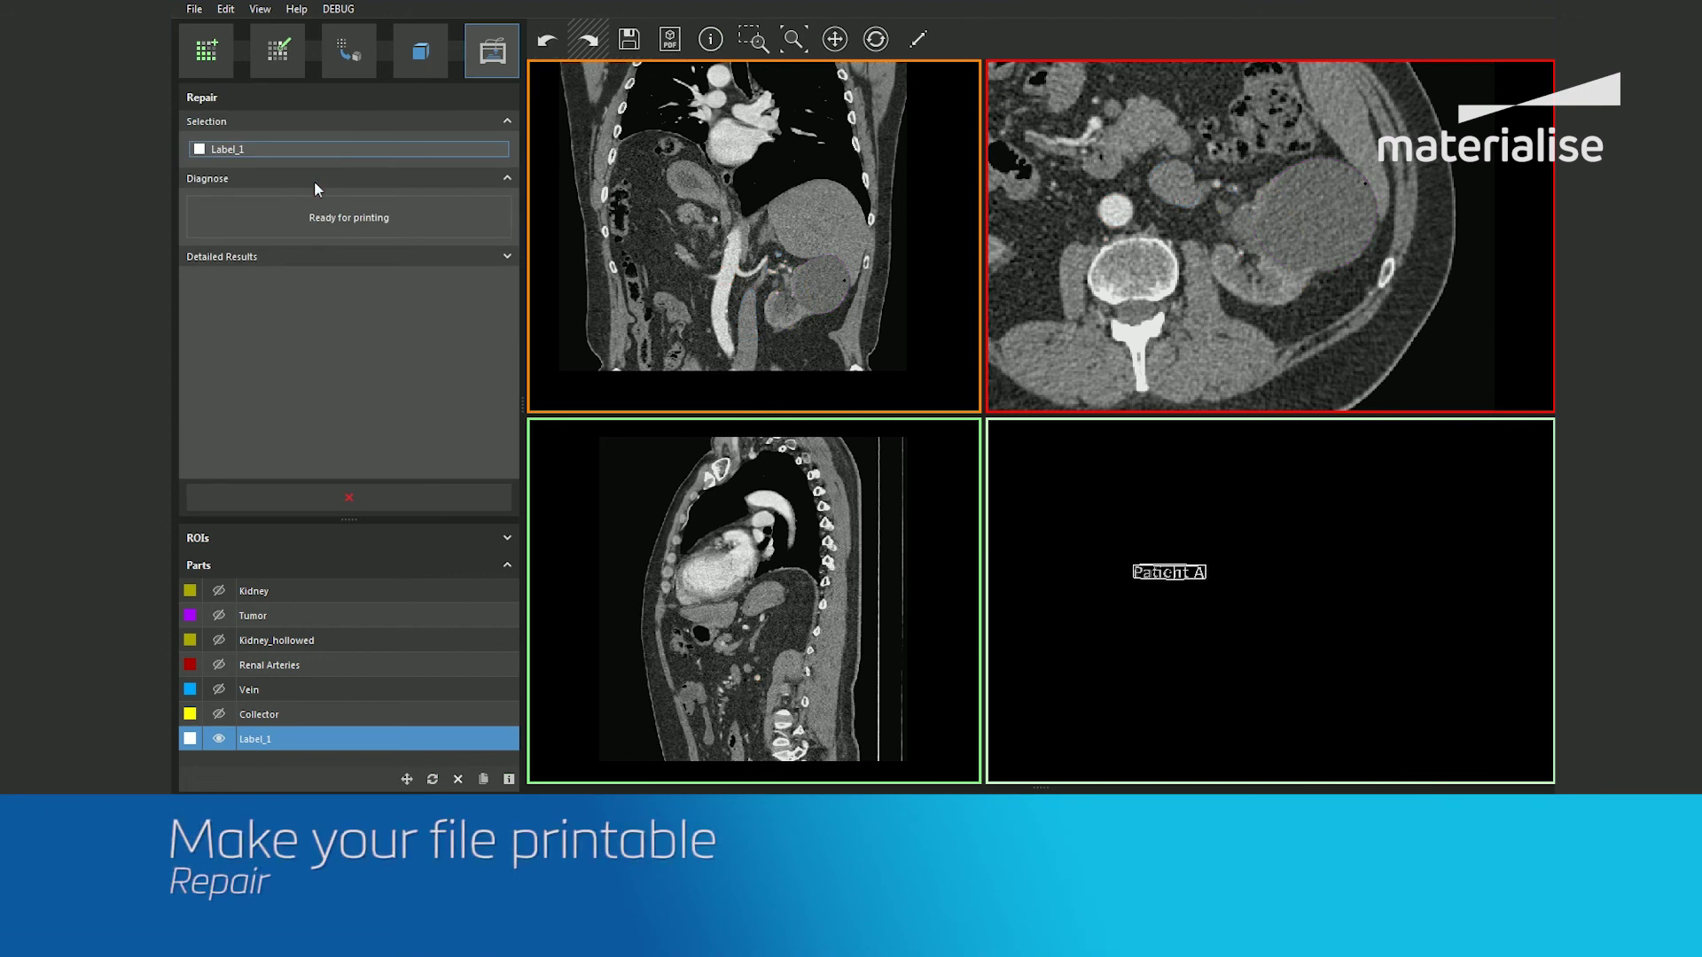
# - Check each part's print readiness and repair the Vein mesh
pyautogui.click(347, 714)
pyautogui.click(337, 693)
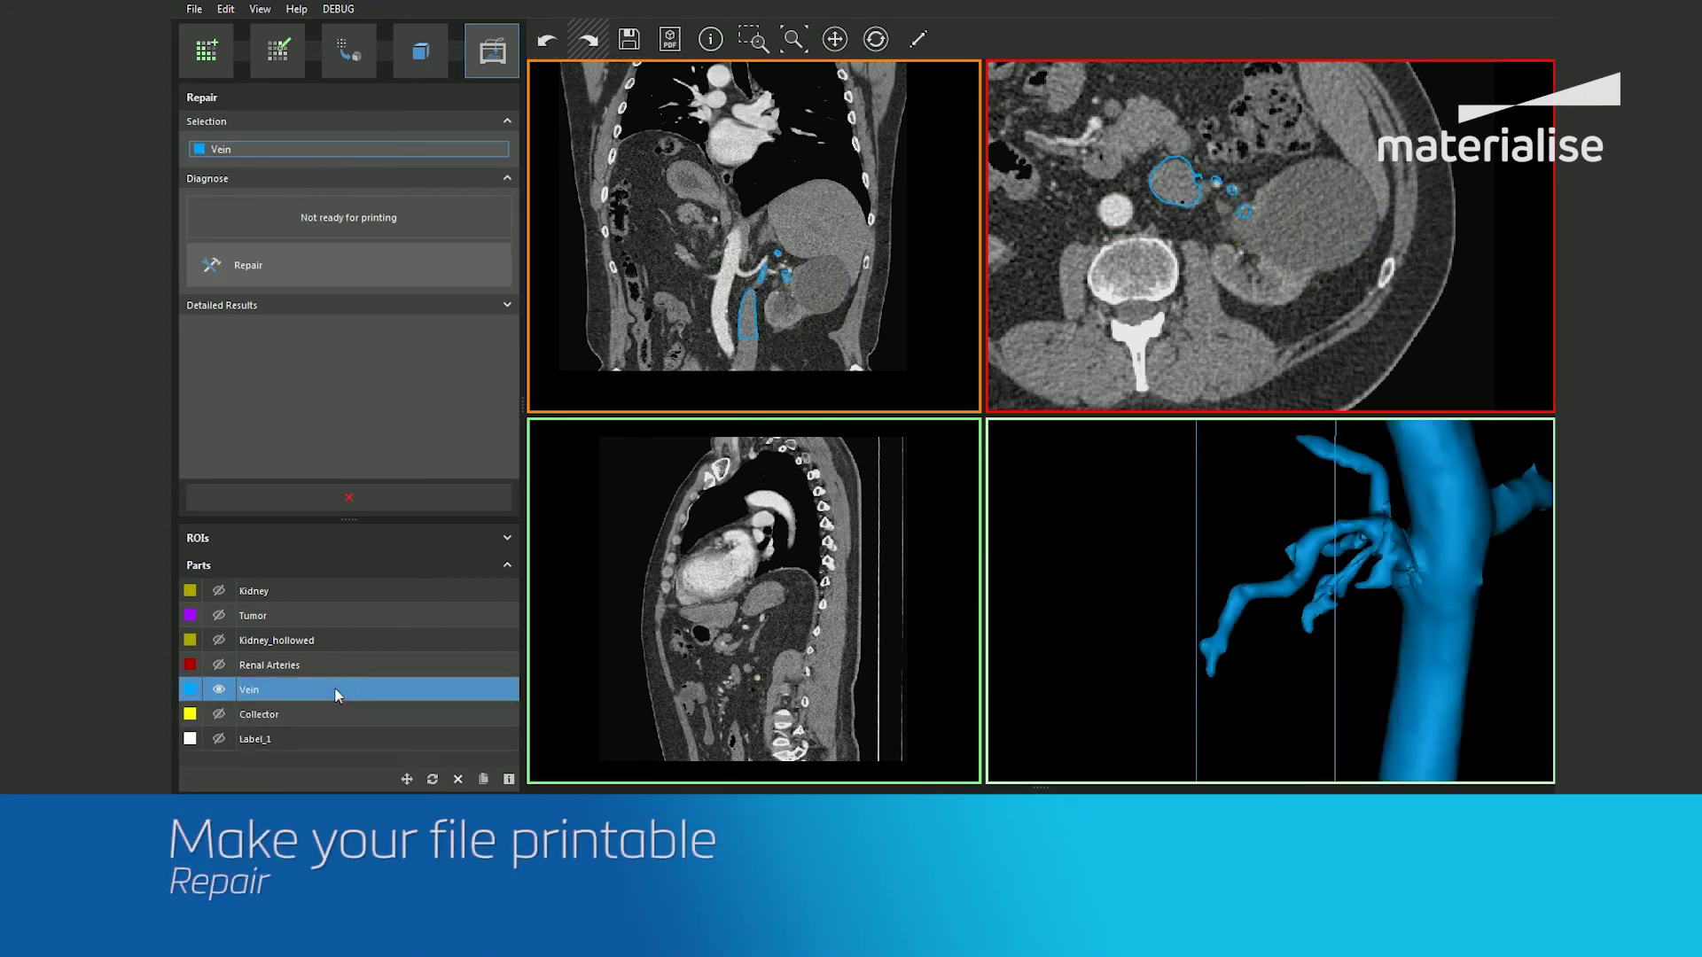
pyautogui.click(271, 254)
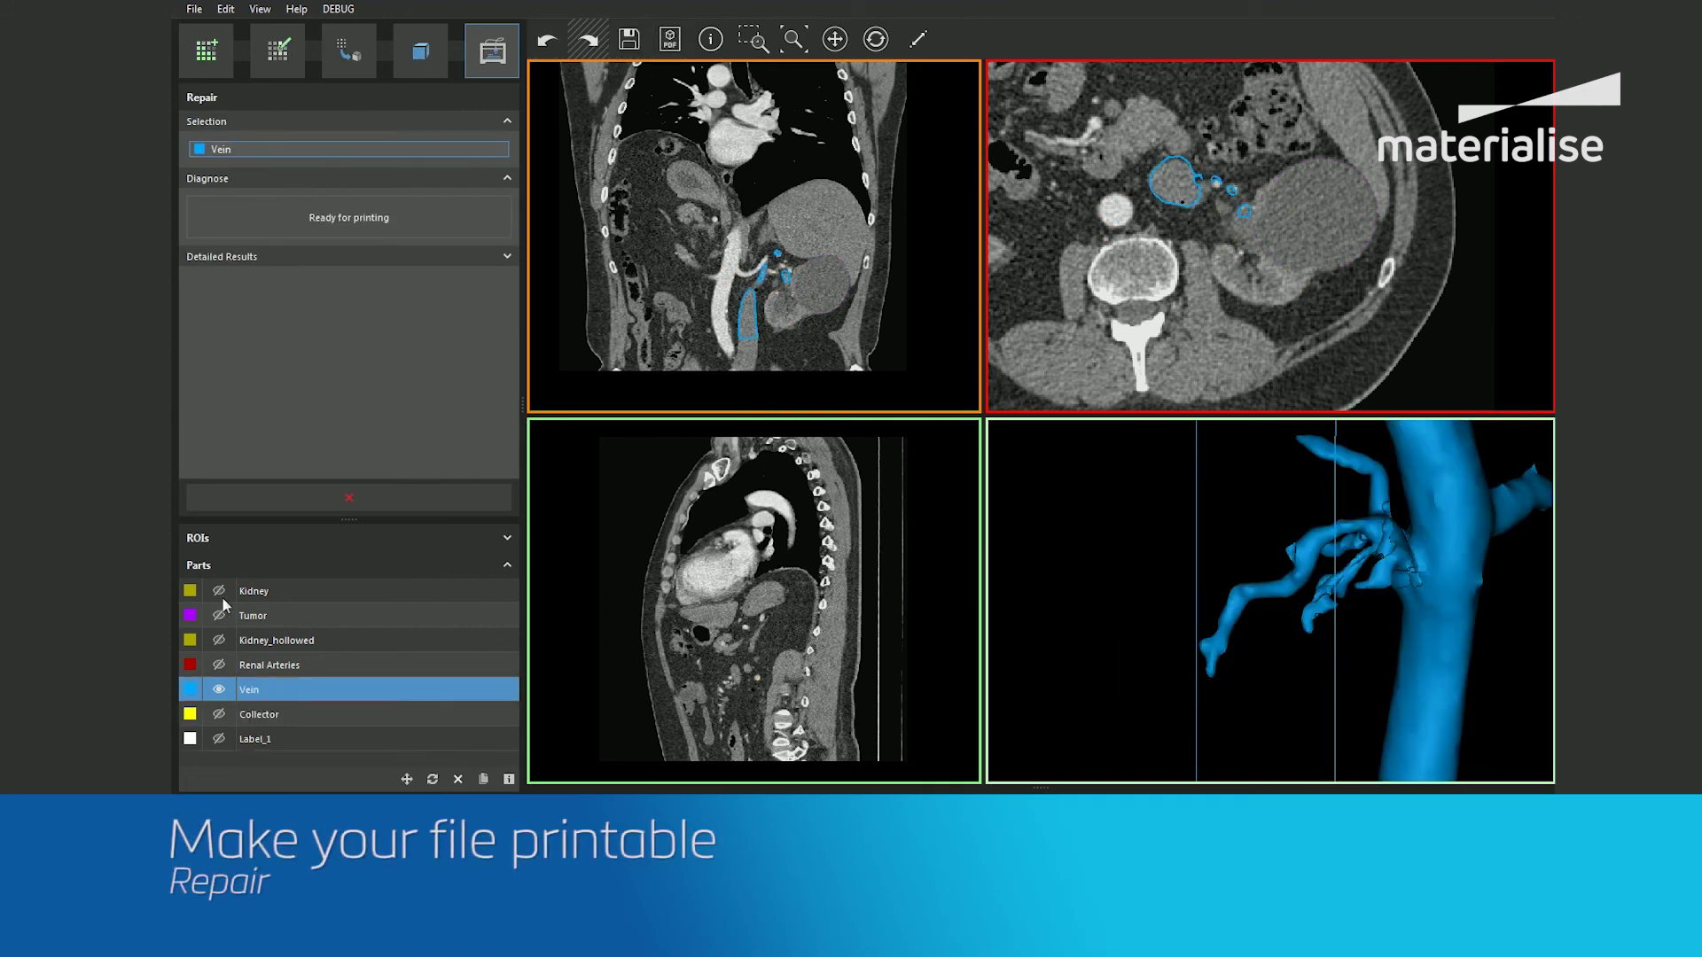
pyautogui.click(283, 674)
pyautogui.click(282, 641)
pyautogui.click(282, 619)
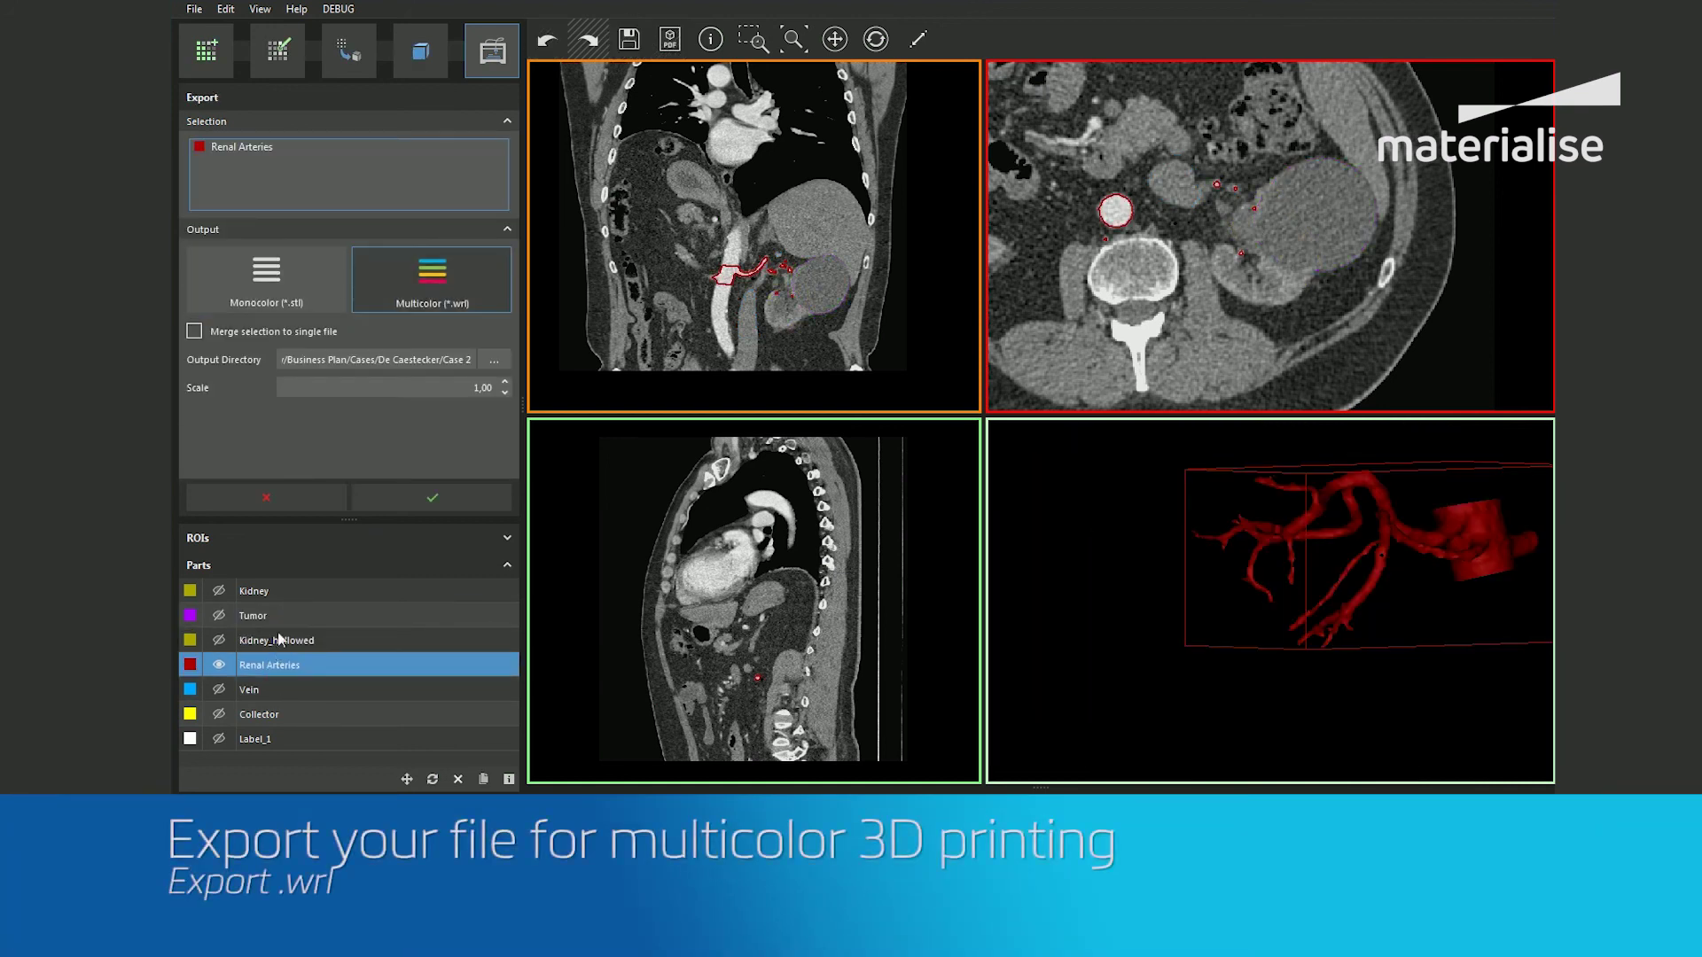
# - Set up a Multicolor (*.wrl) export of all five parts, including the Patient A label, to the desktop
pyautogui.click(282, 640)
pyautogui.click(282, 615)
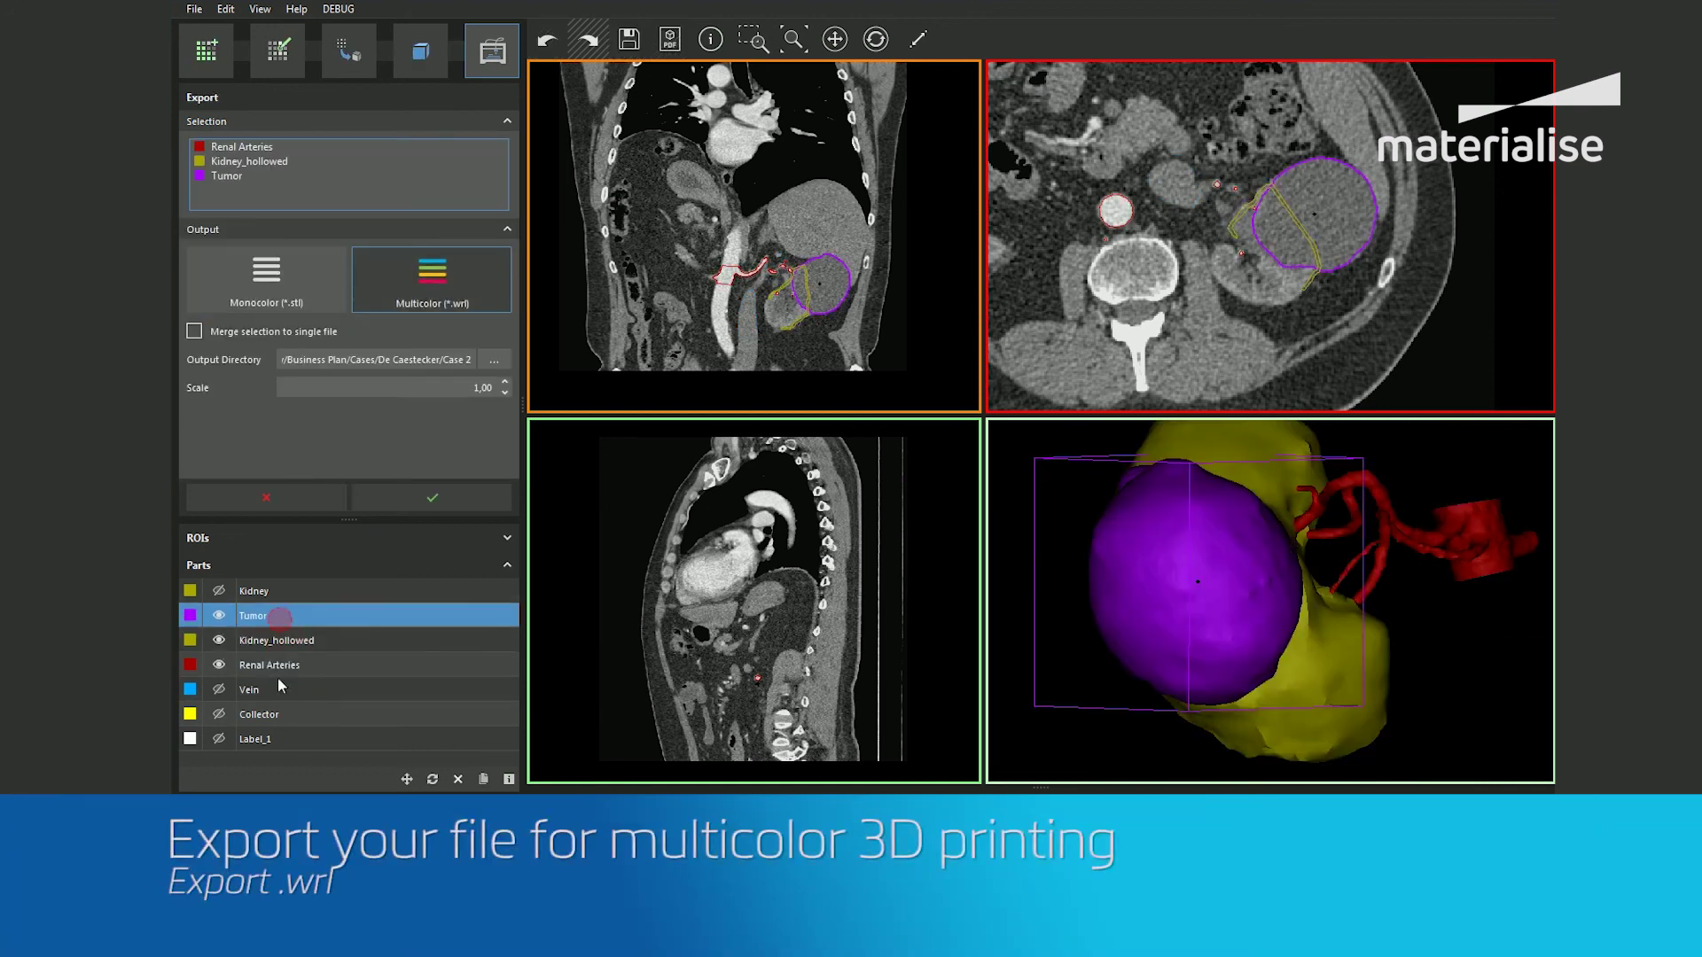
pyautogui.click(284, 690)
pyautogui.click(285, 709)
pyautogui.click(284, 738)
pyautogui.click(493, 359)
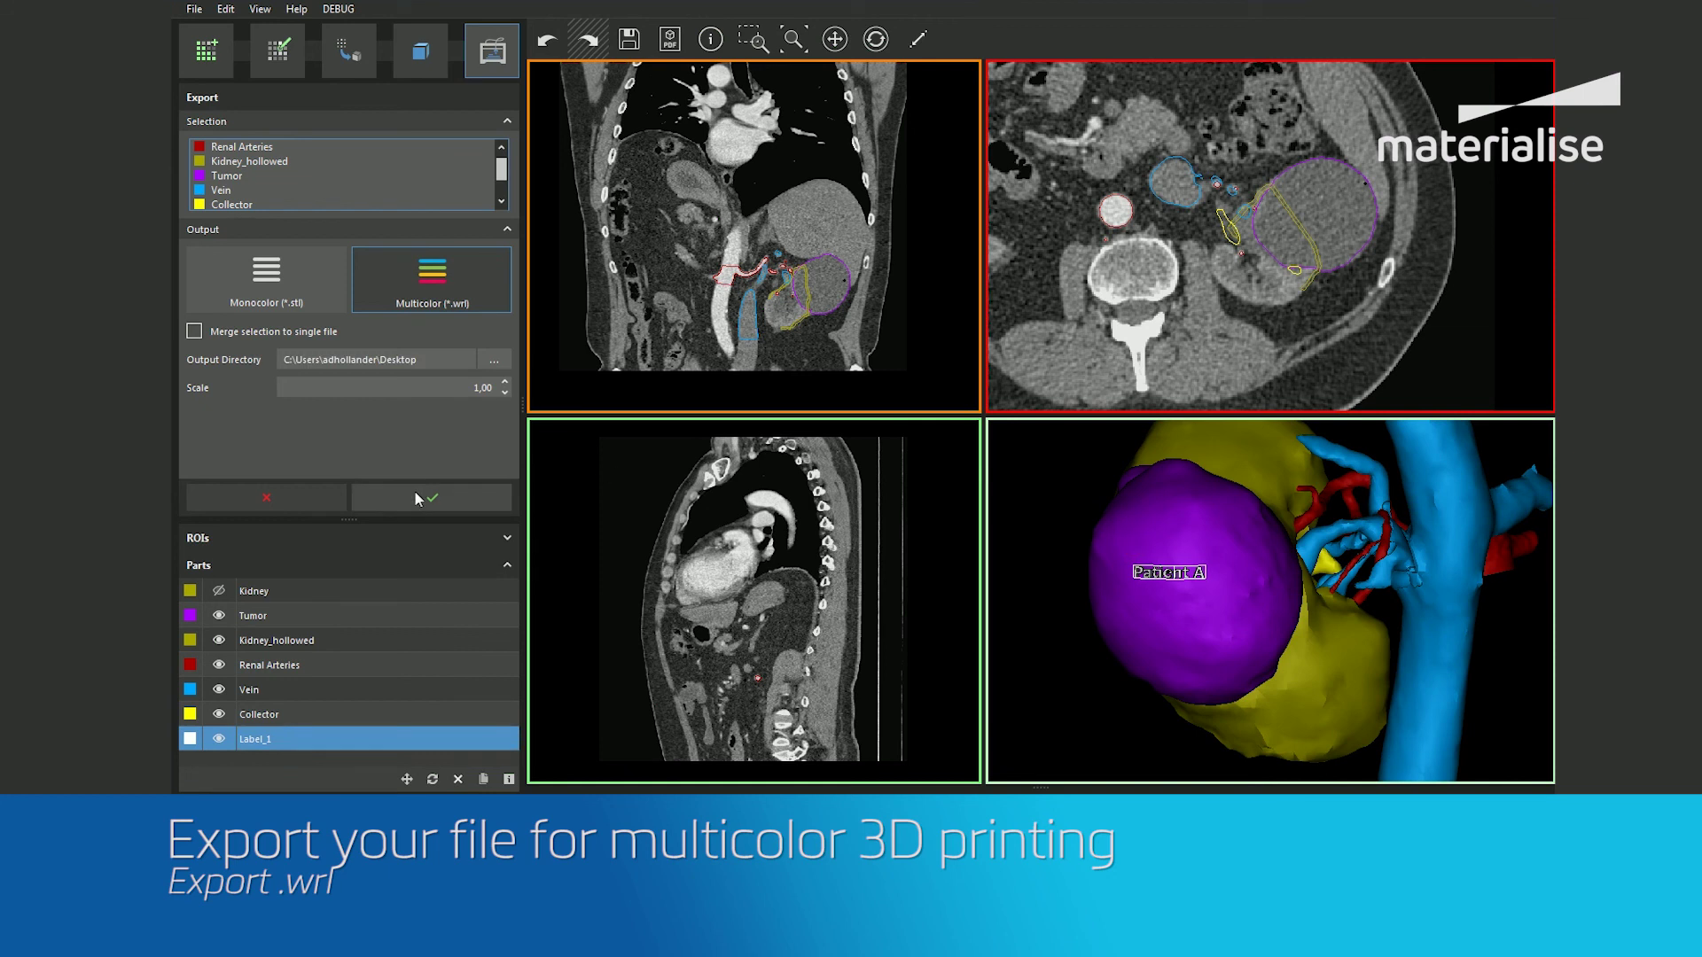